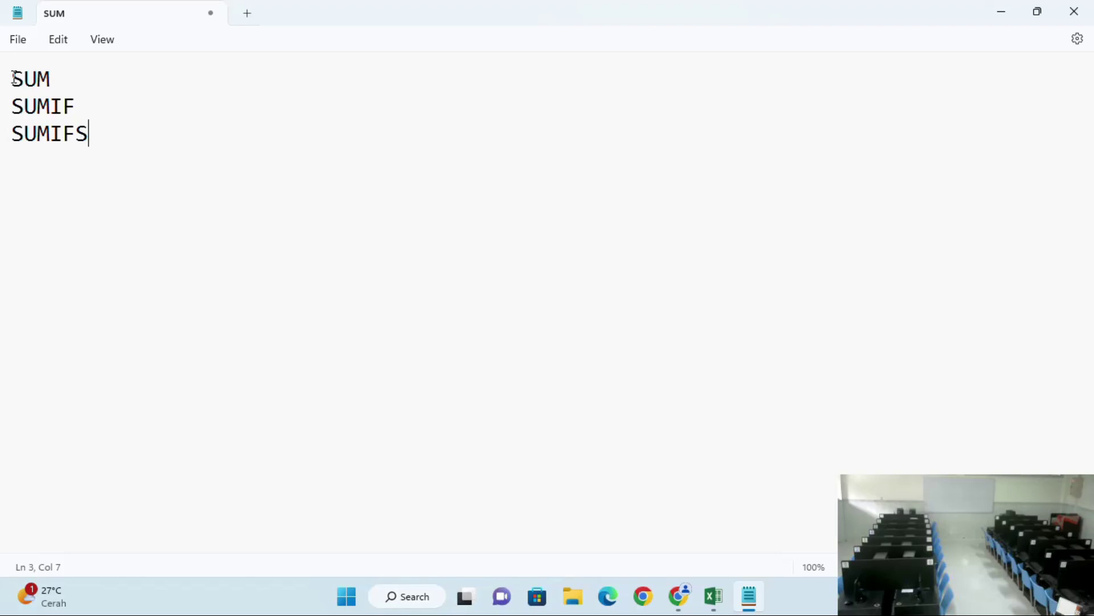
pyautogui.moveTo(13, 78); pyautogui.dragTo(65, 86)
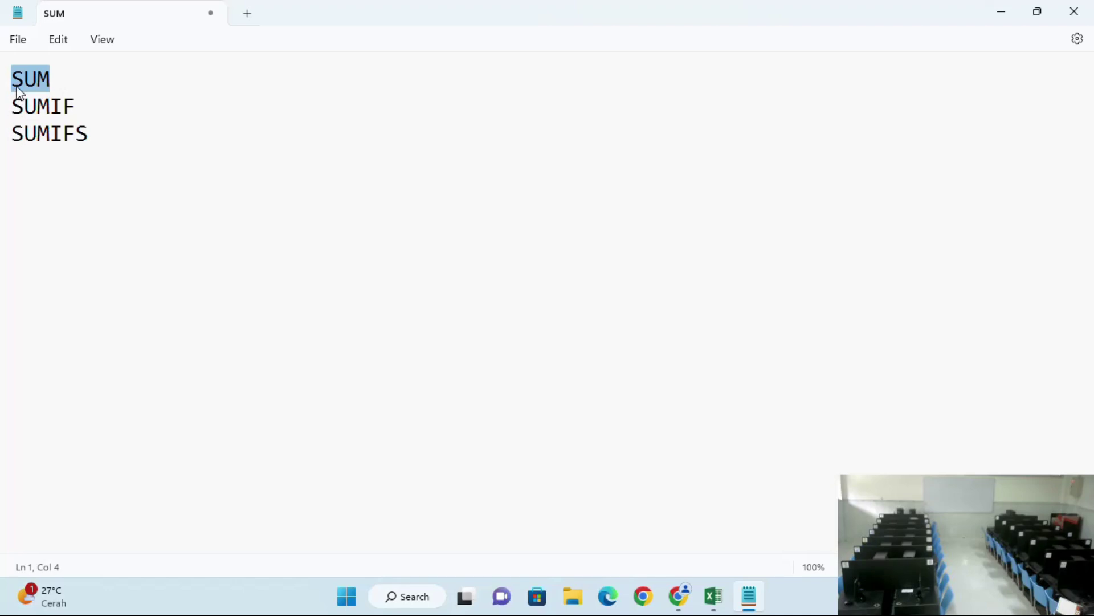
pyautogui.click(72, 86)
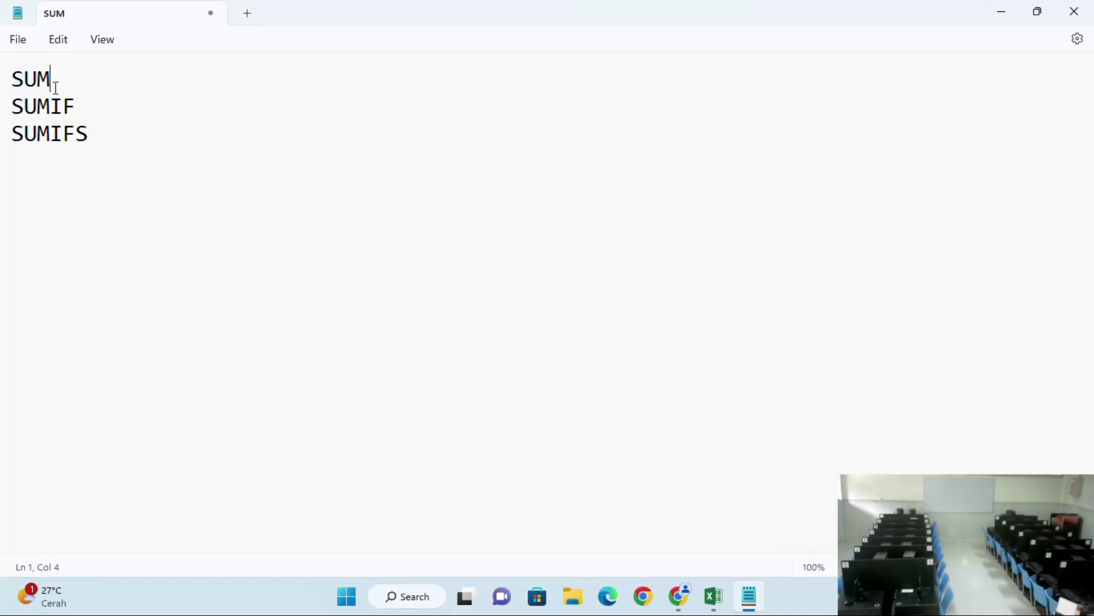
pyautogui.moveTo(14, 106); pyautogui.dragTo(81, 110)
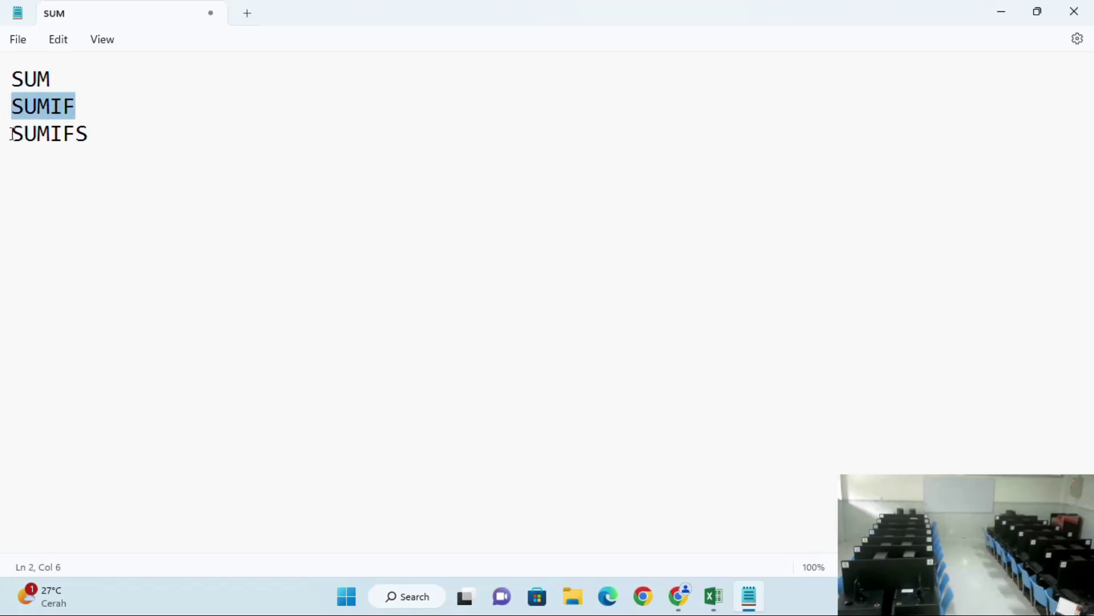
pyautogui.moveTo(17, 135); pyautogui.dragTo(99, 136)
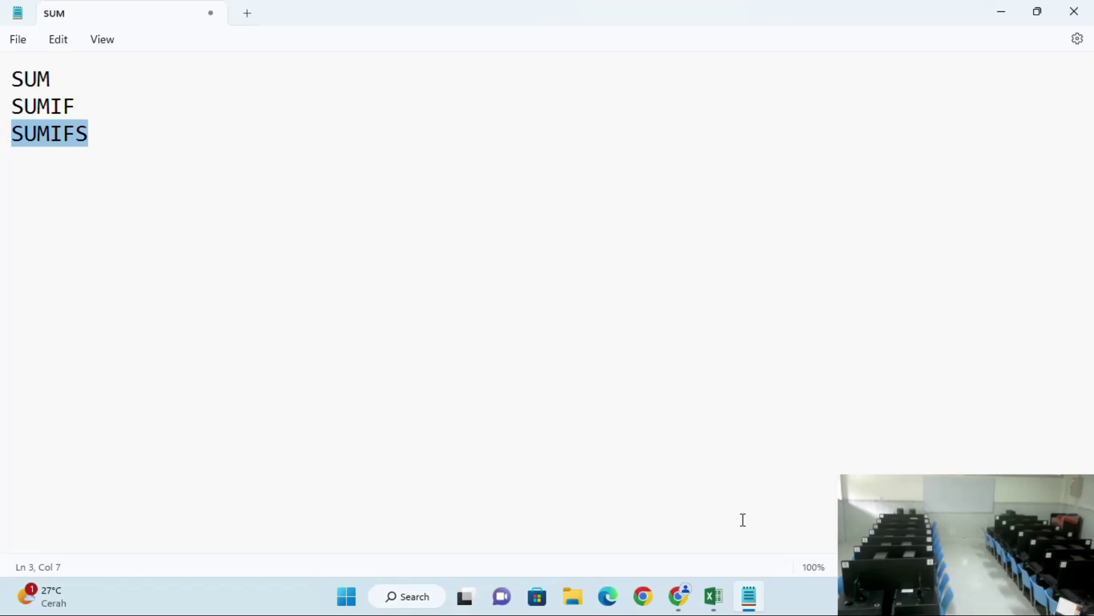
# Switch to the Sum Sumif dan Sumifs workbook in Excel and clear the old results in cells I3 and I6.
pyautogui.moveTo(720, 601)
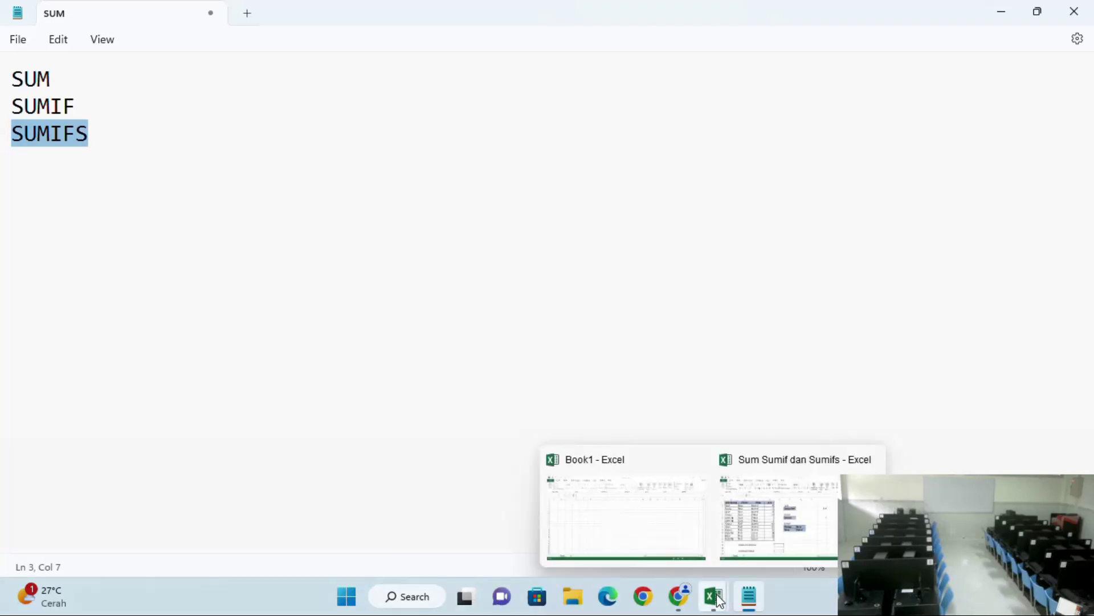
pyautogui.click(770, 530)
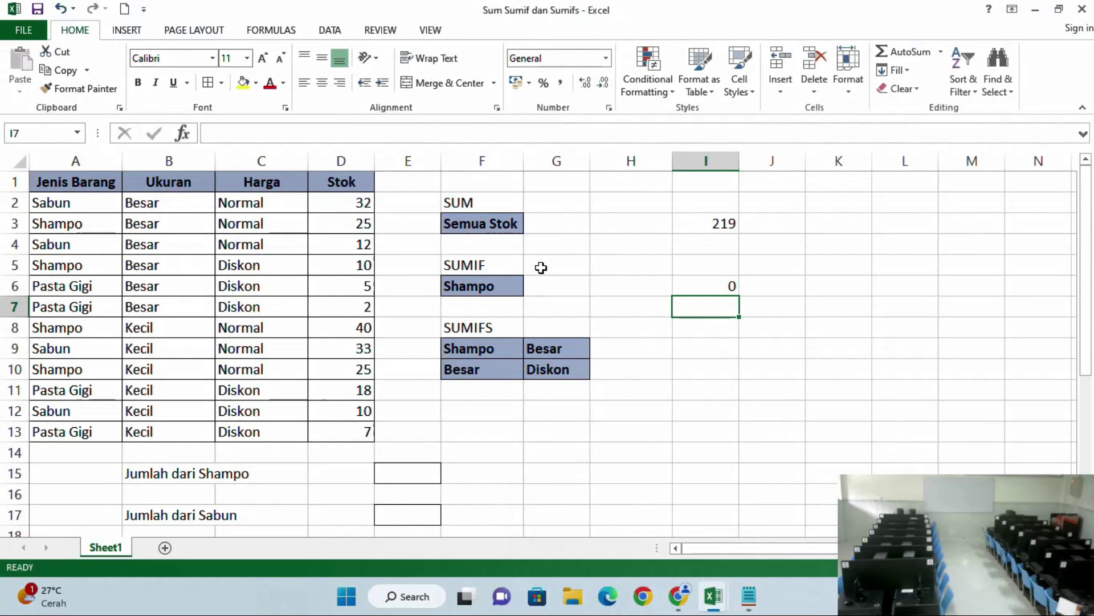
pyautogui.click(716, 222)
pyautogui.press('Delete')
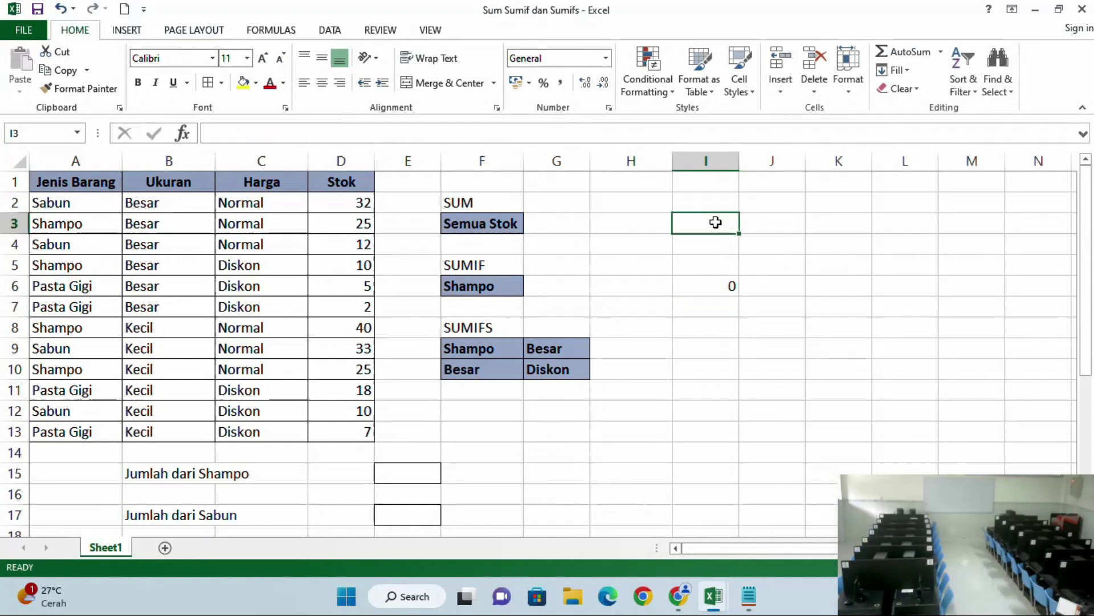
pyautogui.click(706, 293)
pyautogui.press('Delete')
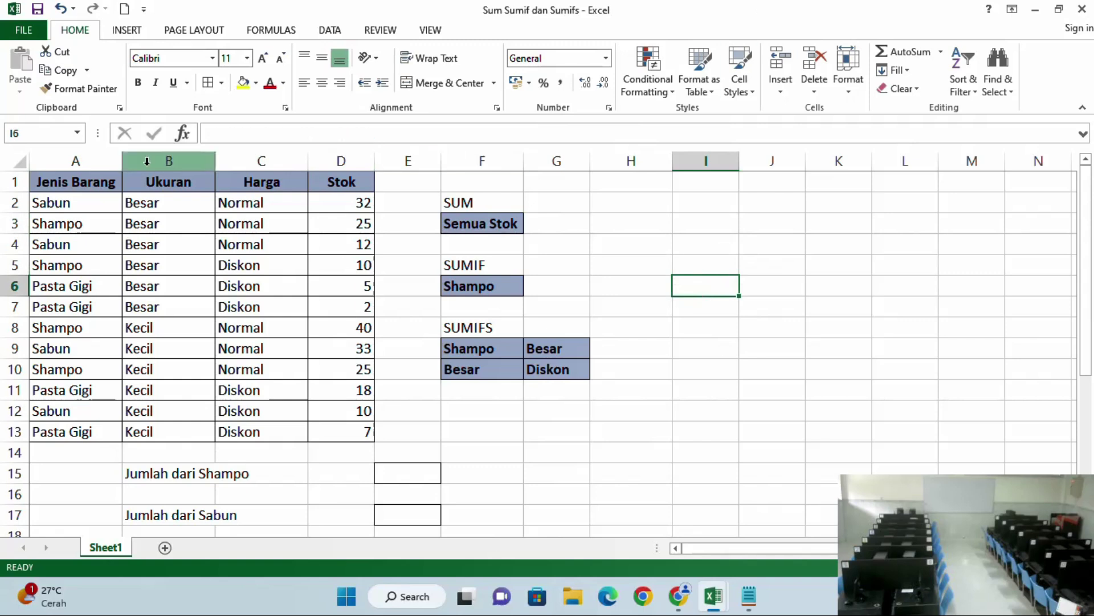
# Examine the Jenis Barang, Ukuran, Harga and Stok columns of the table and the Jumlah questions below it.
pyautogui.click(89, 205)
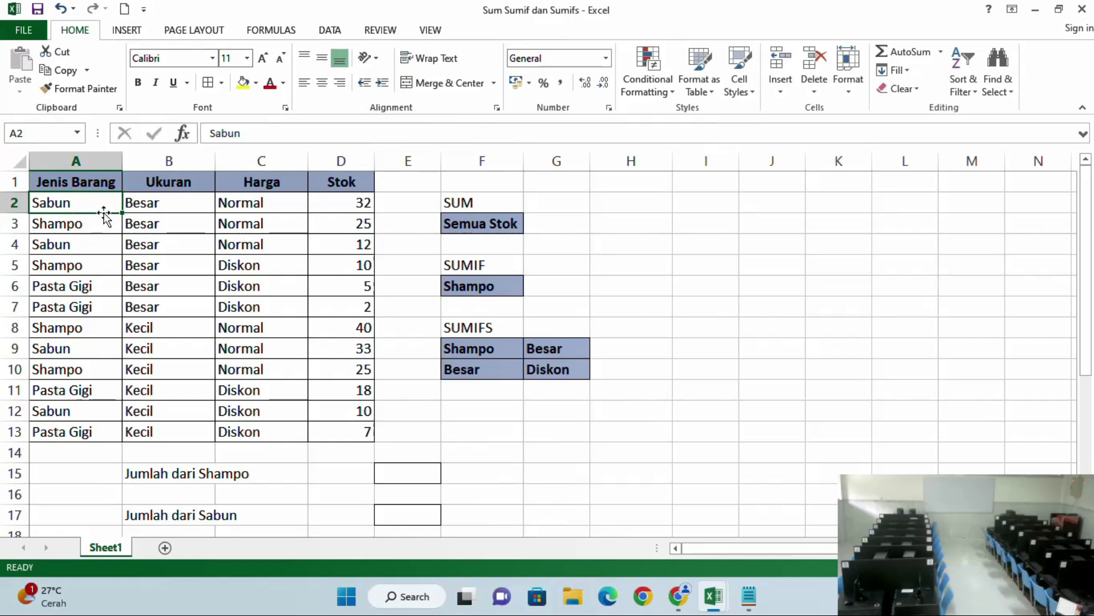
pyautogui.moveTo(183, 176); pyautogui.dragTo(153, 200)
pyautogui.click(159, 203)
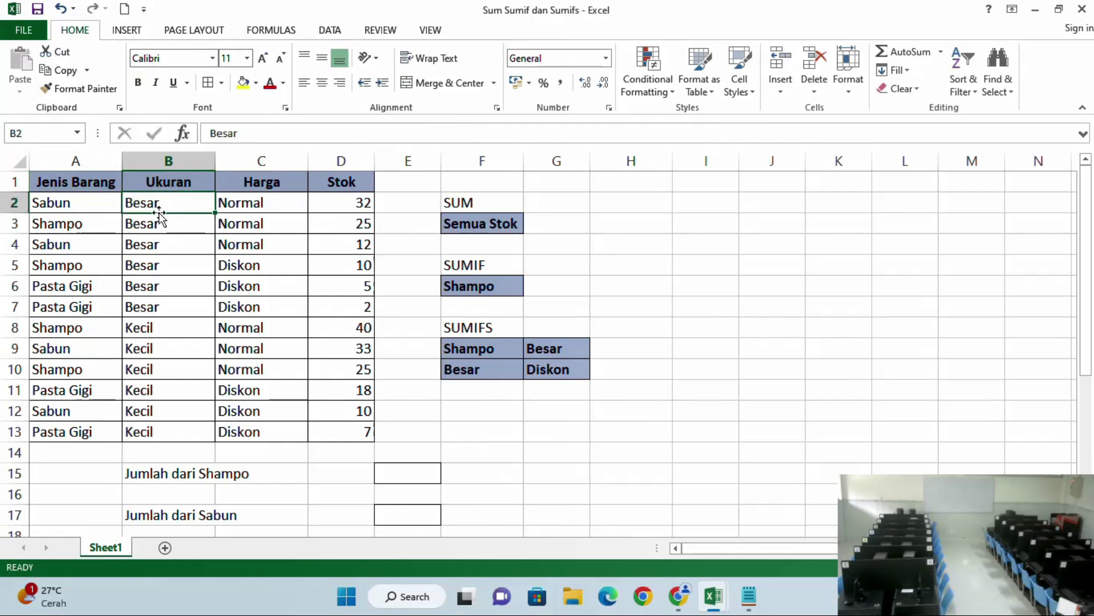
pyautogui.click(245, 185)
pyautogui.click(240, 214)
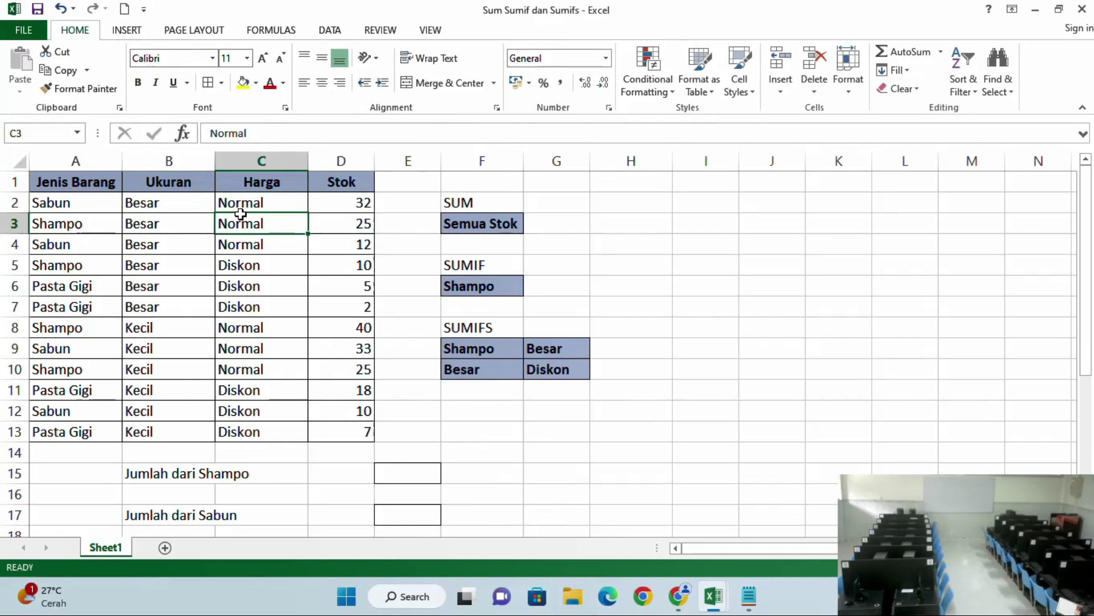
pyautogui.click(236, 268)
pyautogui.click(334, 187)
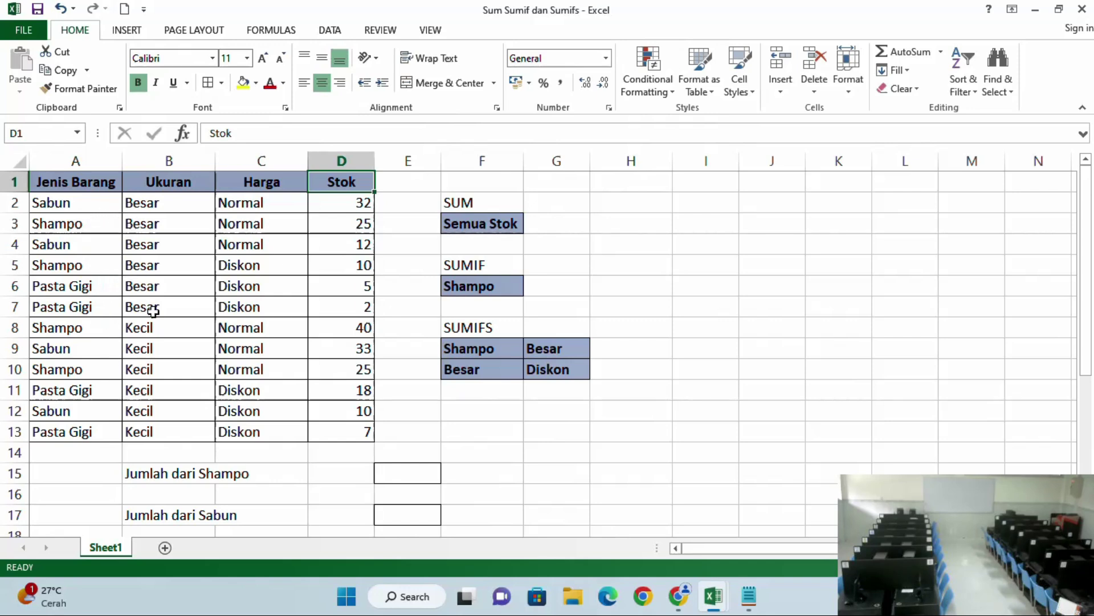
pyautogui.scroll(-4, 156, 316)
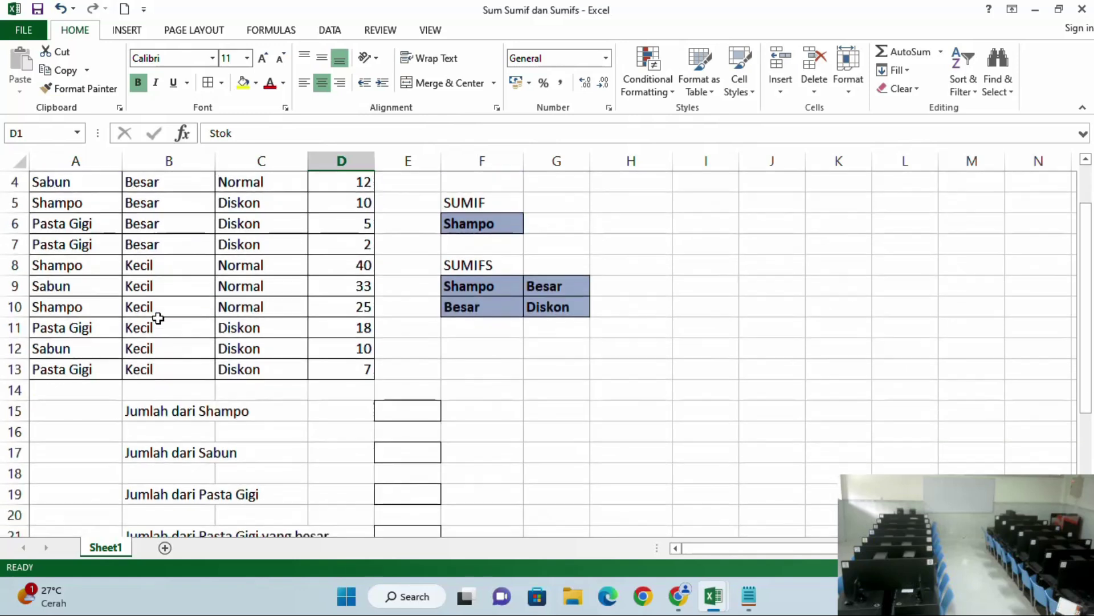
pyautogui.scroll(1, 158, 320)
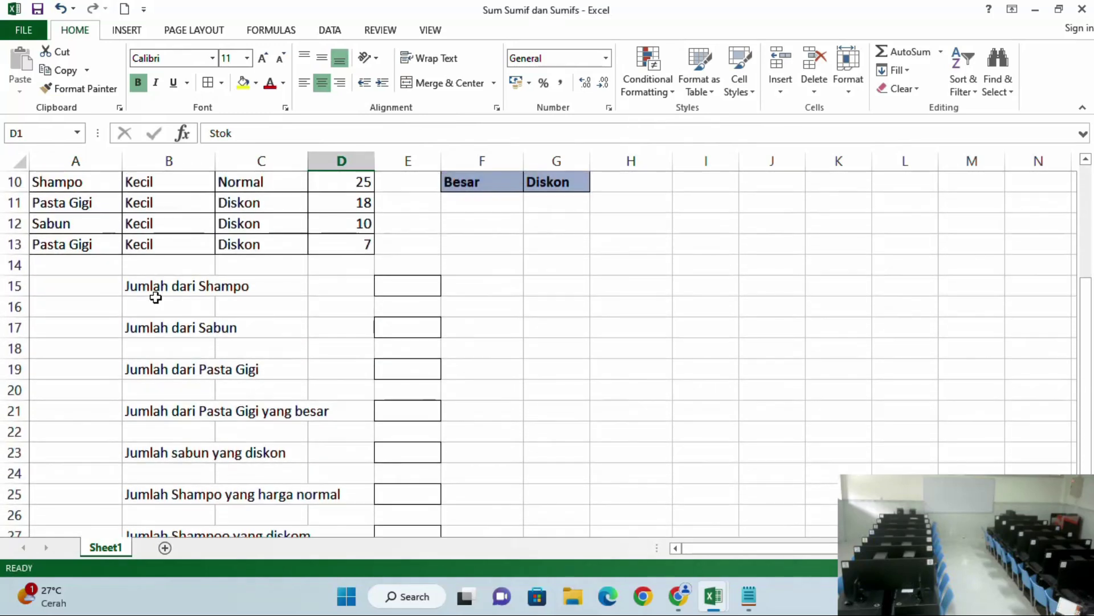
pyautogui.scroll(3, 154, 297)
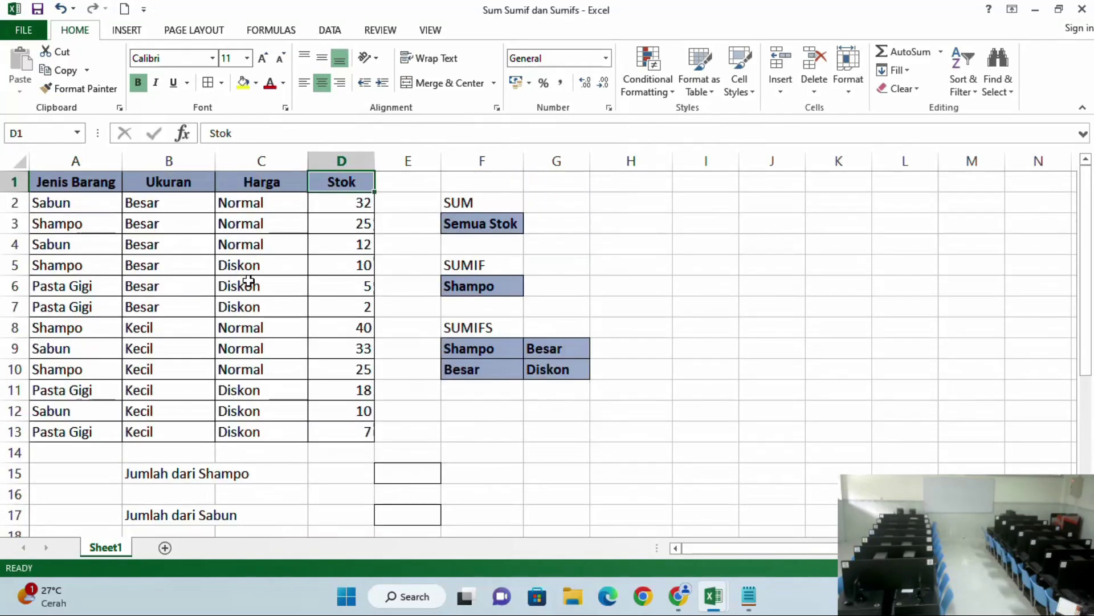
pyautogui.scroll(-2, 217, 265)
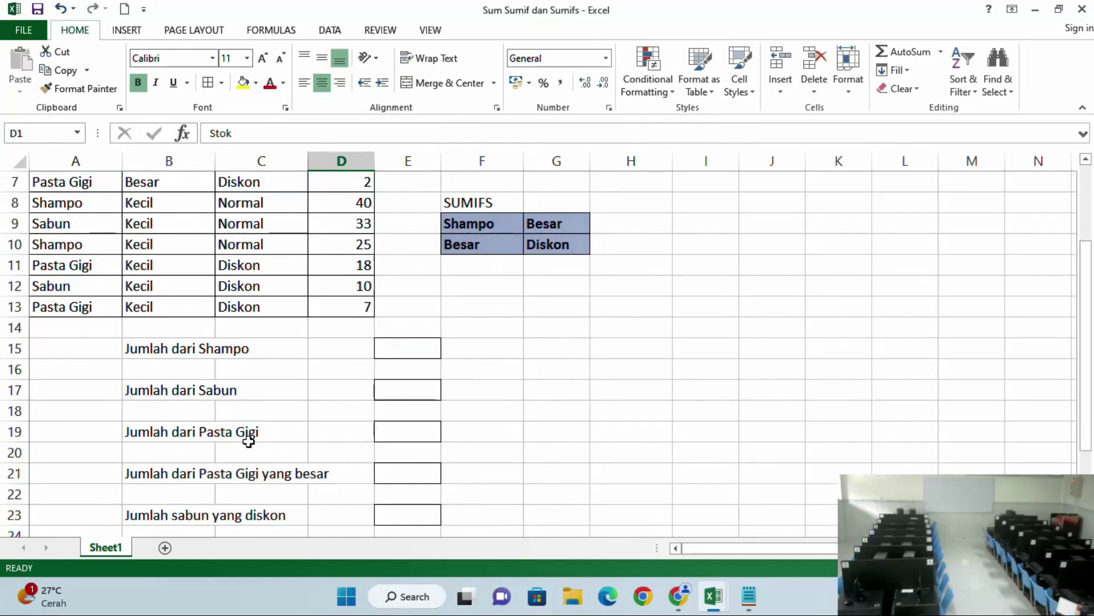
pyautogui.scroll(2, 288, 443)
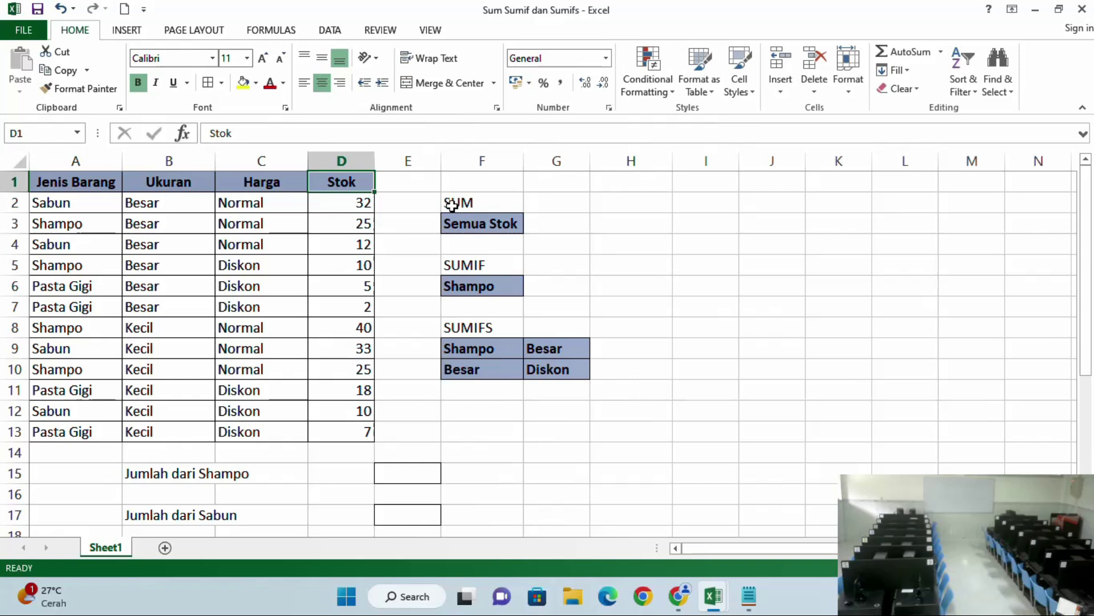
# Enter a SUM formula in cell I3 that totals the whole Stok column, D2:D13.
pyautogui.doubleClick(691, 229)
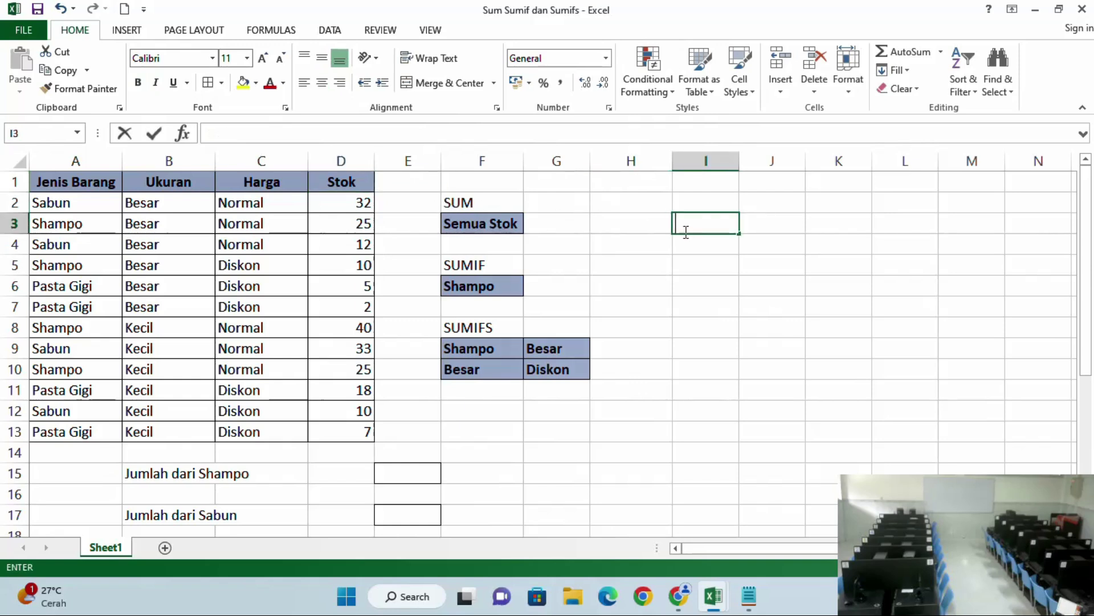
pyautogui.write('=')
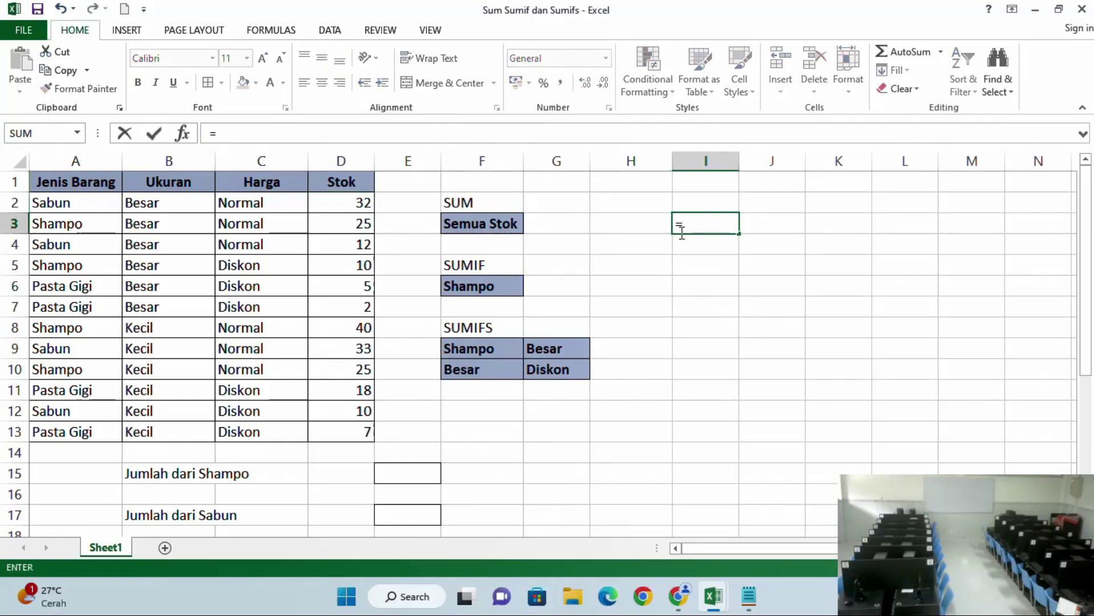
pyautogui.write('sum(')
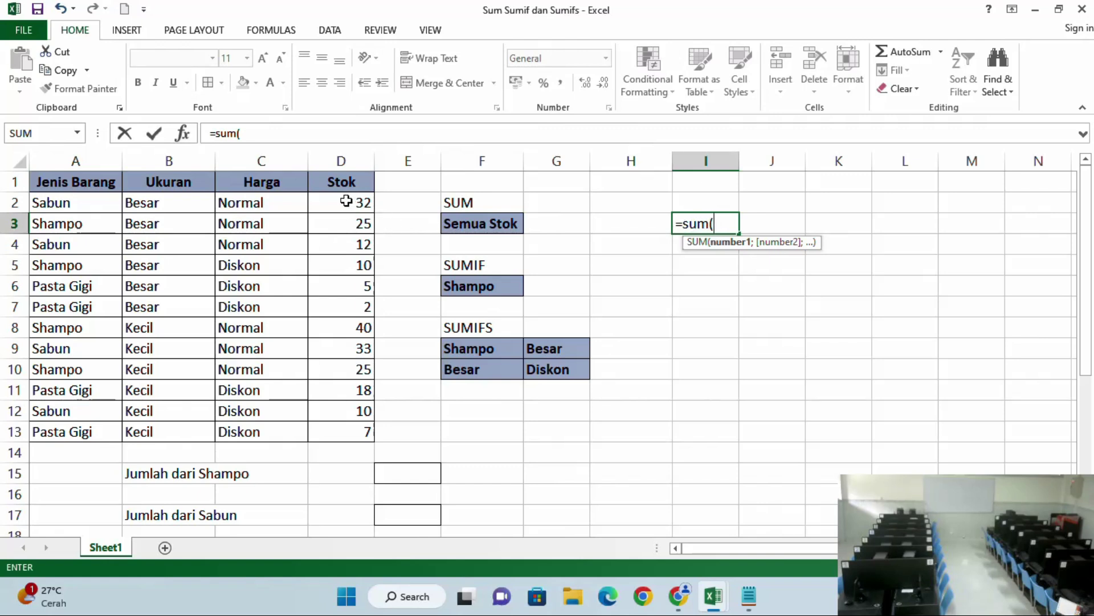
pyautogui.moveTo(346, 201); pyautogui.dragTo(349, 434)
pyautogui.write(')')
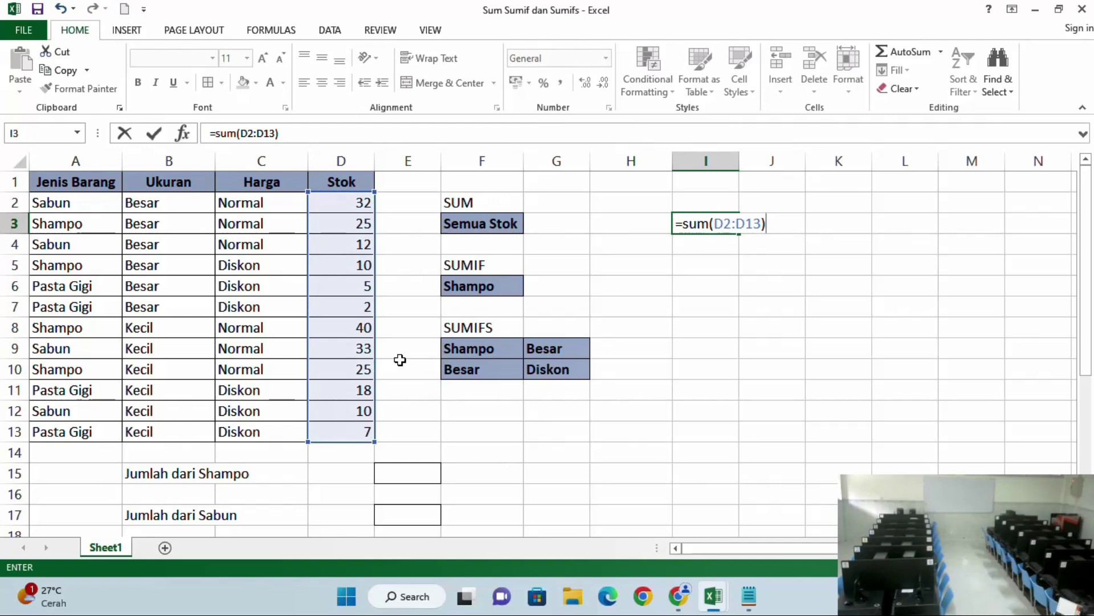
pyautogui.press('Return')
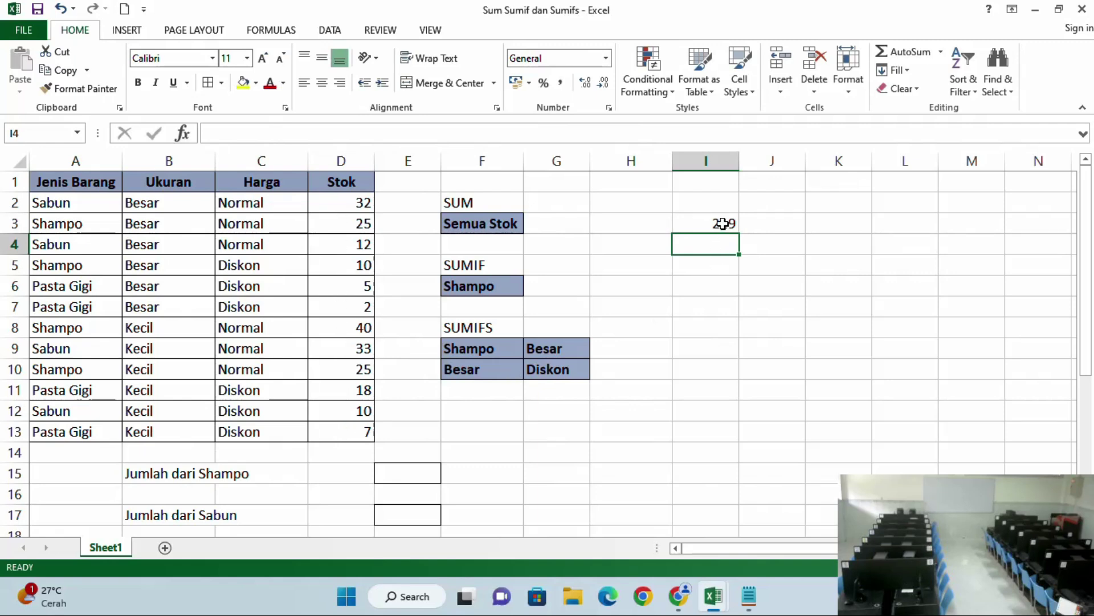
# Start a SUMIF formula in cell I6 with the Jenis Barang cells A2:A13 as its range.
pyautogui.click(480, 262)
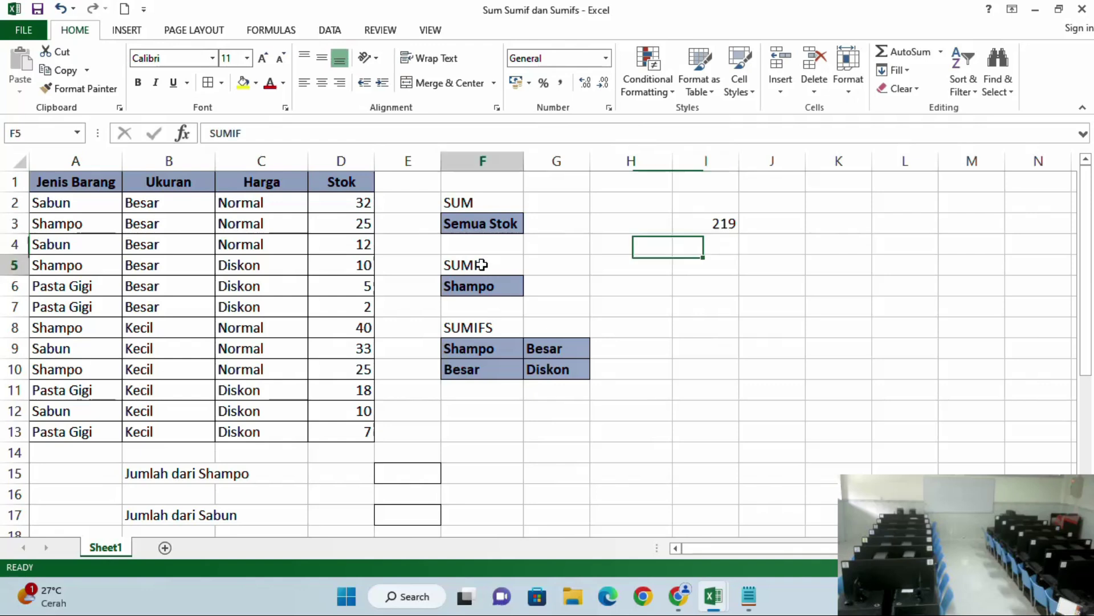
pyautogui.click(692, 286)
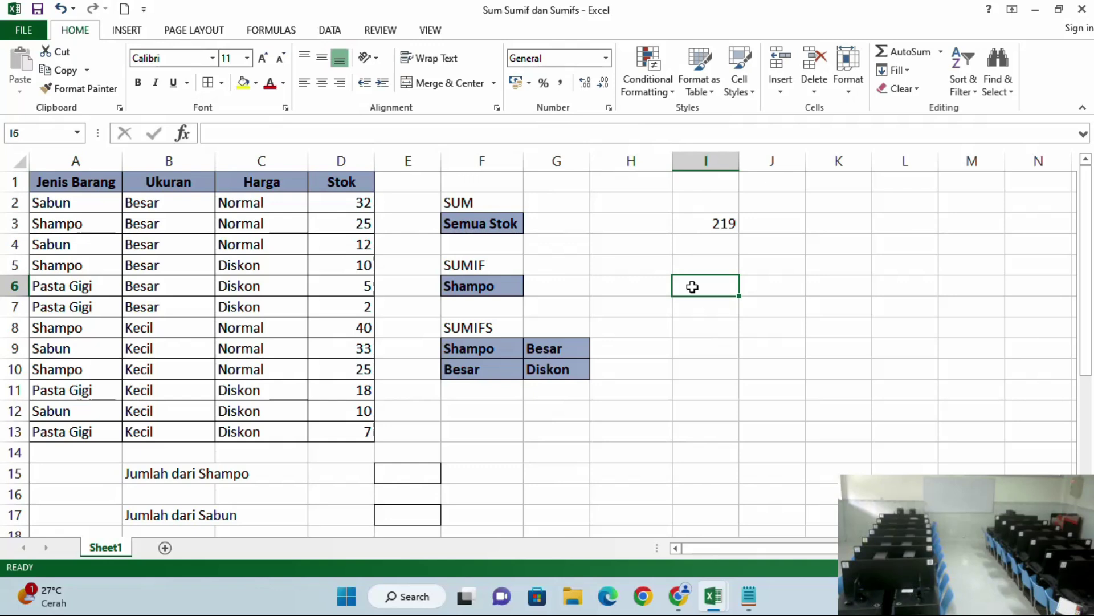
pyautogui.write('=')
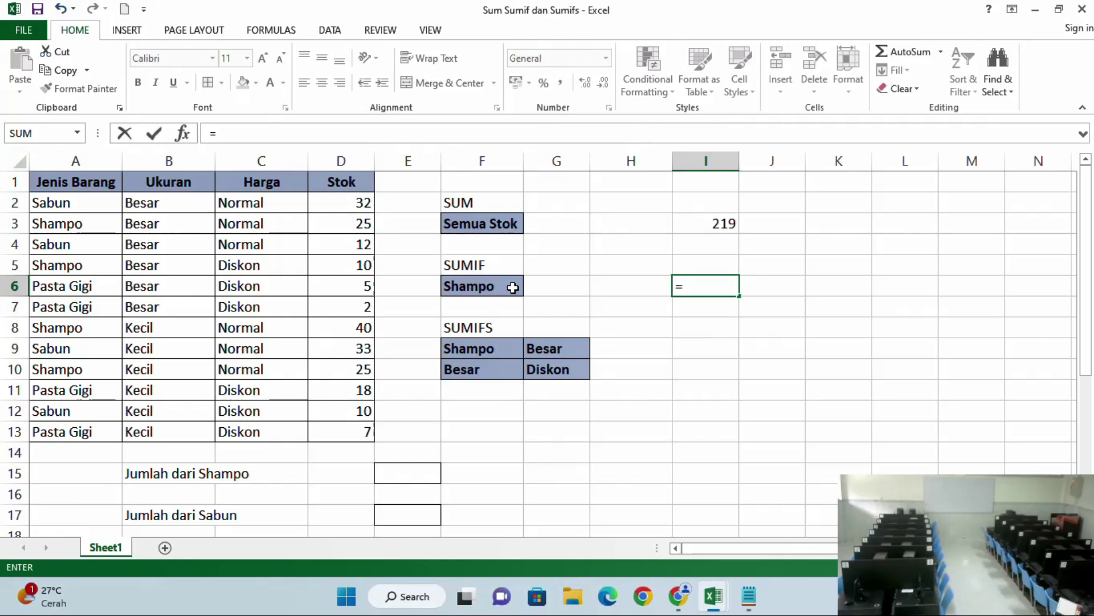
pyautogui.write('sumif(')
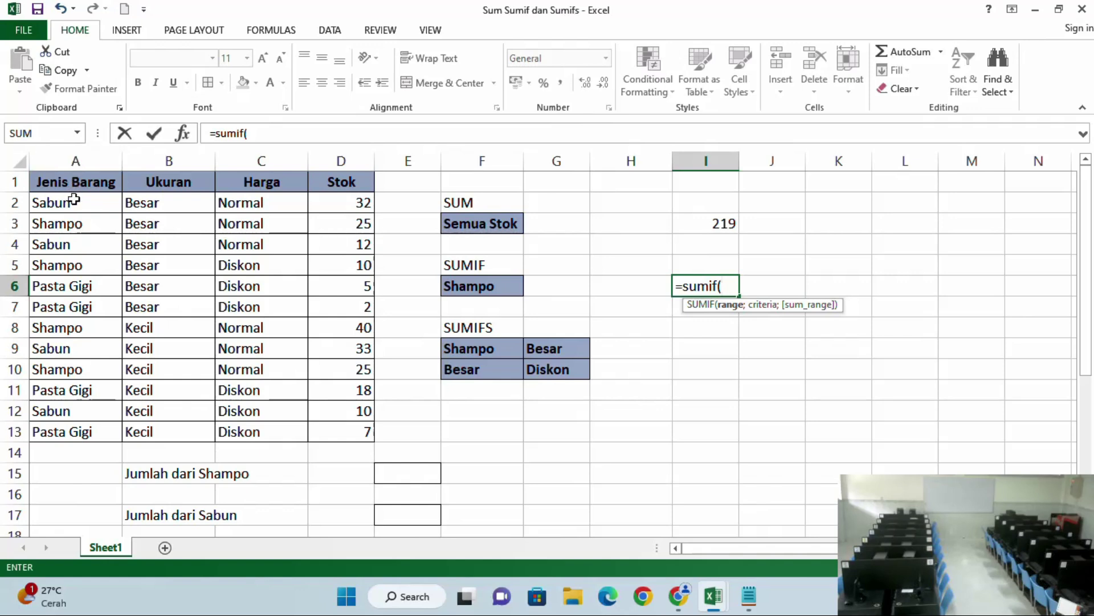
pyautogui.moveTo(68, 203); pyautogui.dragTo(48, 426)
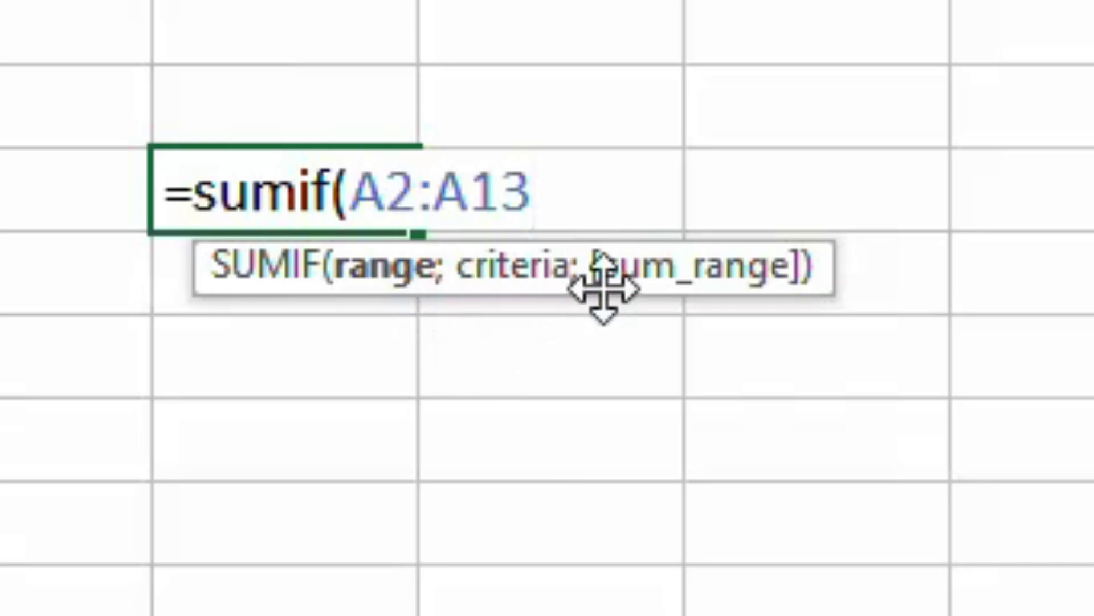
# Complete the SUMIF formula with the criterion "shampo" and the Stok cells D2:D13 as the sum range.
pyautogui.write(';')
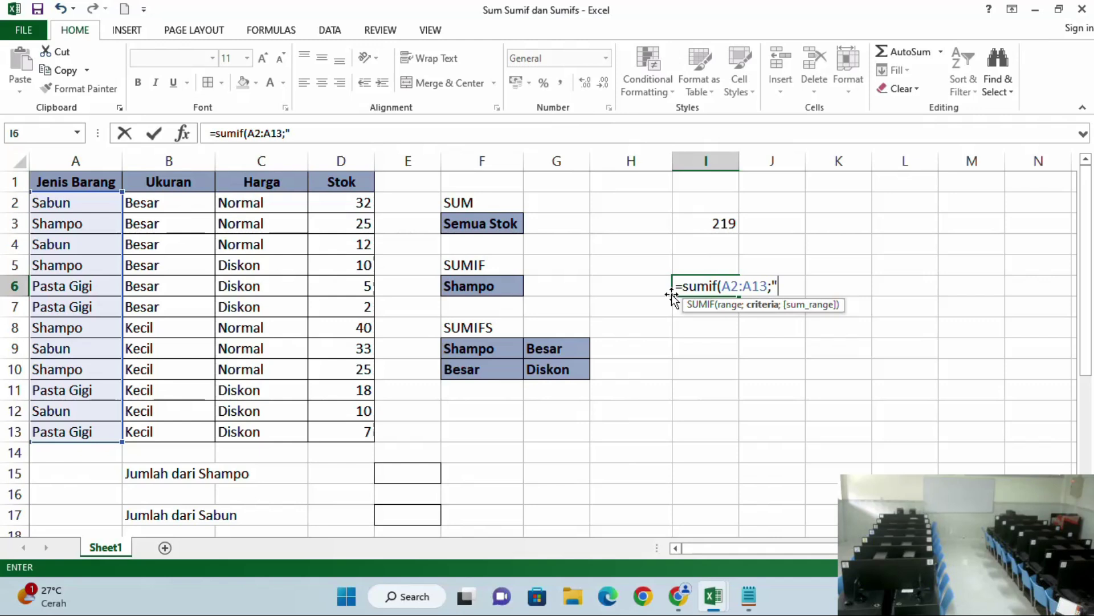
pyautogui.write('shamp')
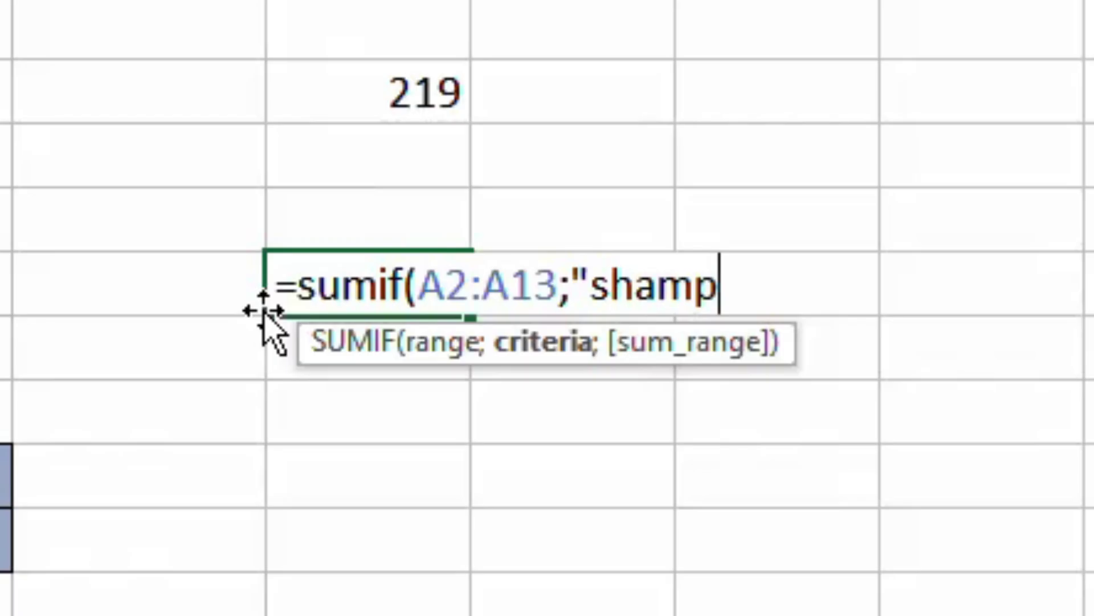
pyautogui.write('o"')
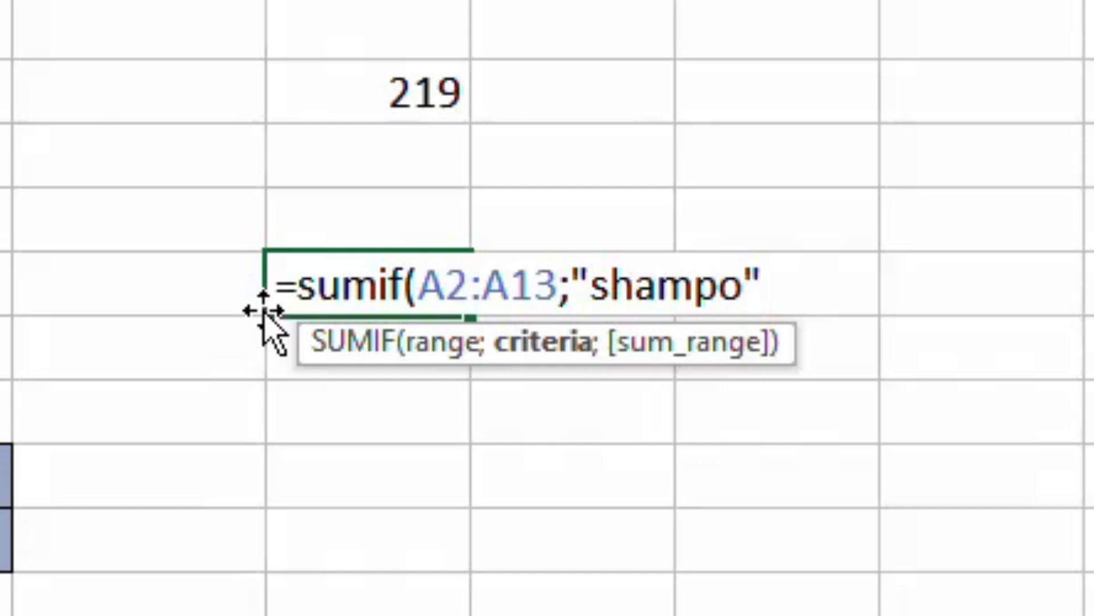
pyautogui.write(';')
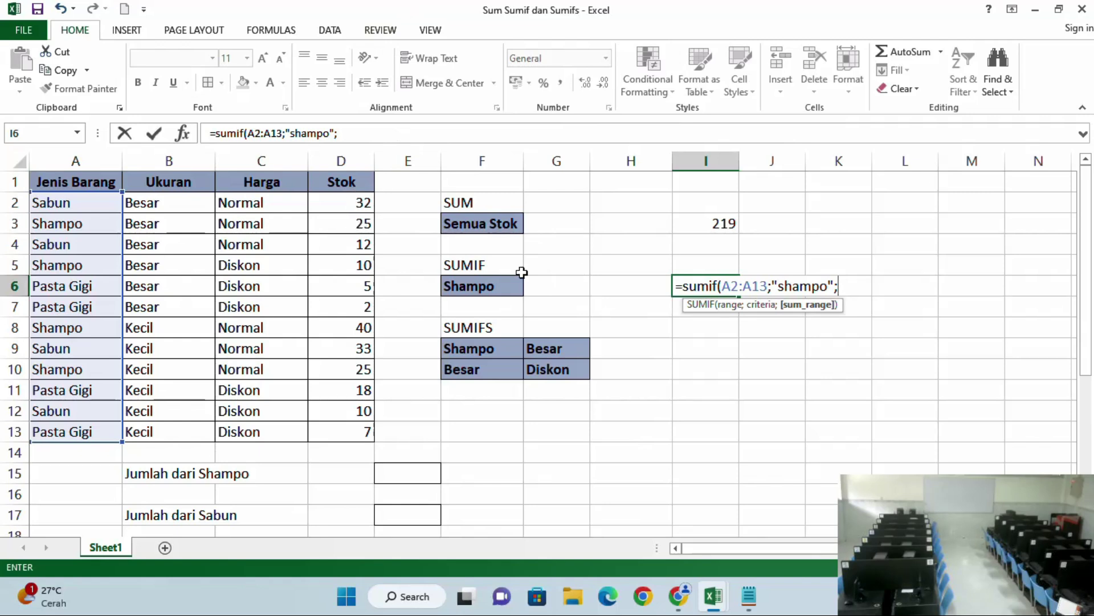
pyautogui.click(339, 208)
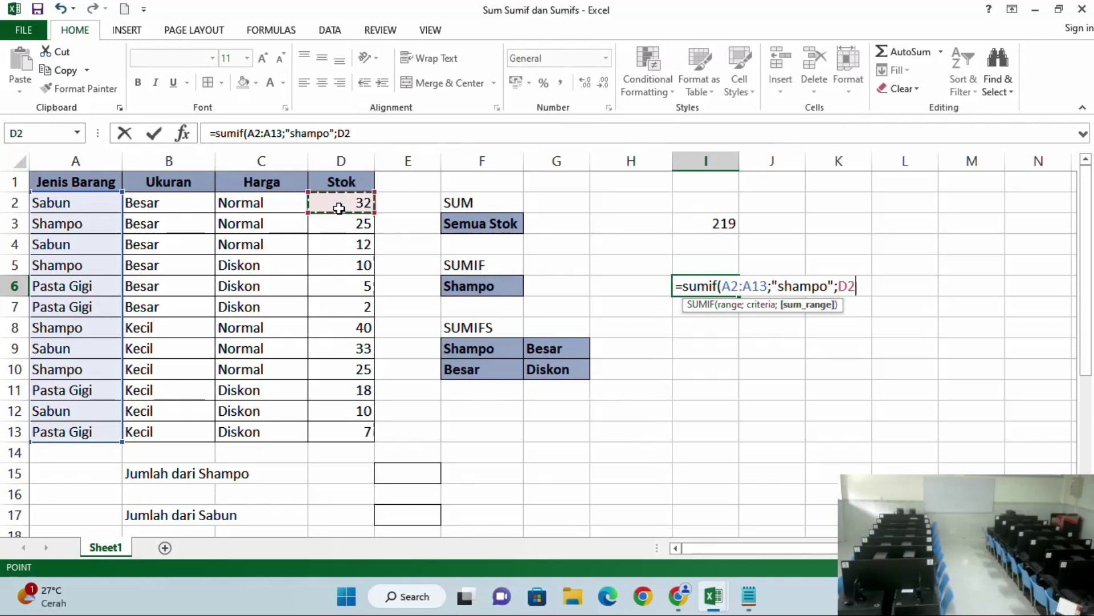
pyautogui.moveTo(340, 208); pyautogui.dragTo(337, 433)
pyautogui.write(')')
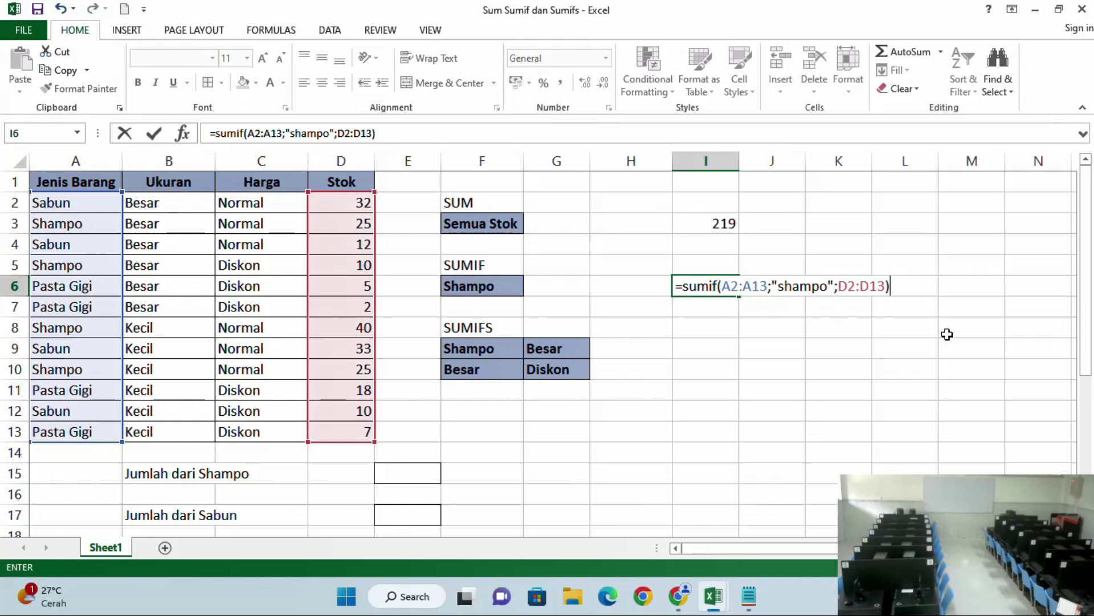
pyautogui.press('Return')
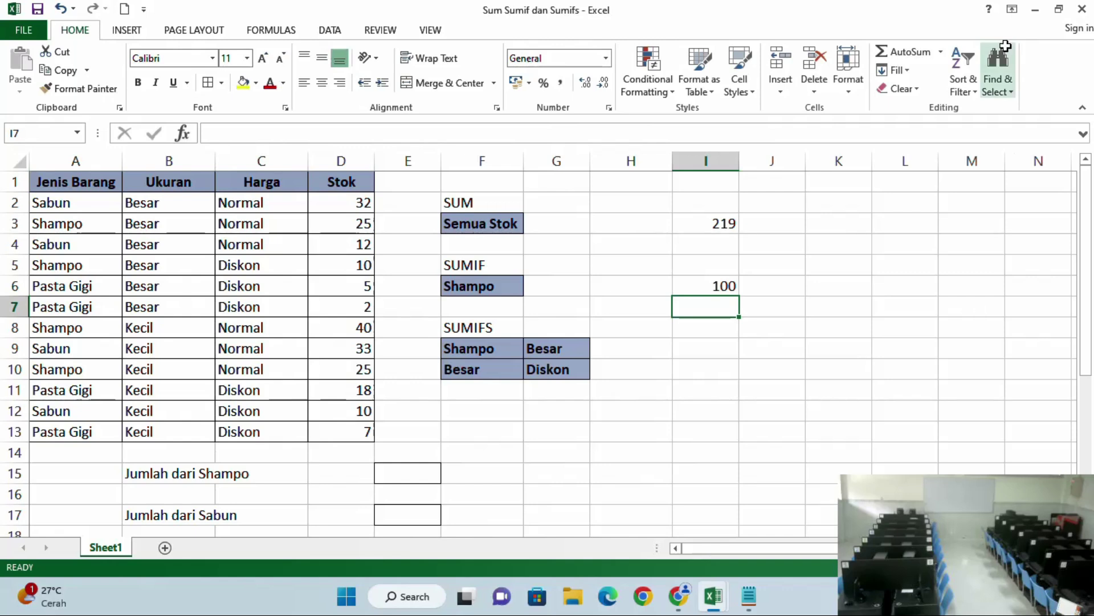
# Check the SUMIF total against the Stok values of the Shampo rows and review the Stok column D2:D13.
pyautogui.click(92, 225)
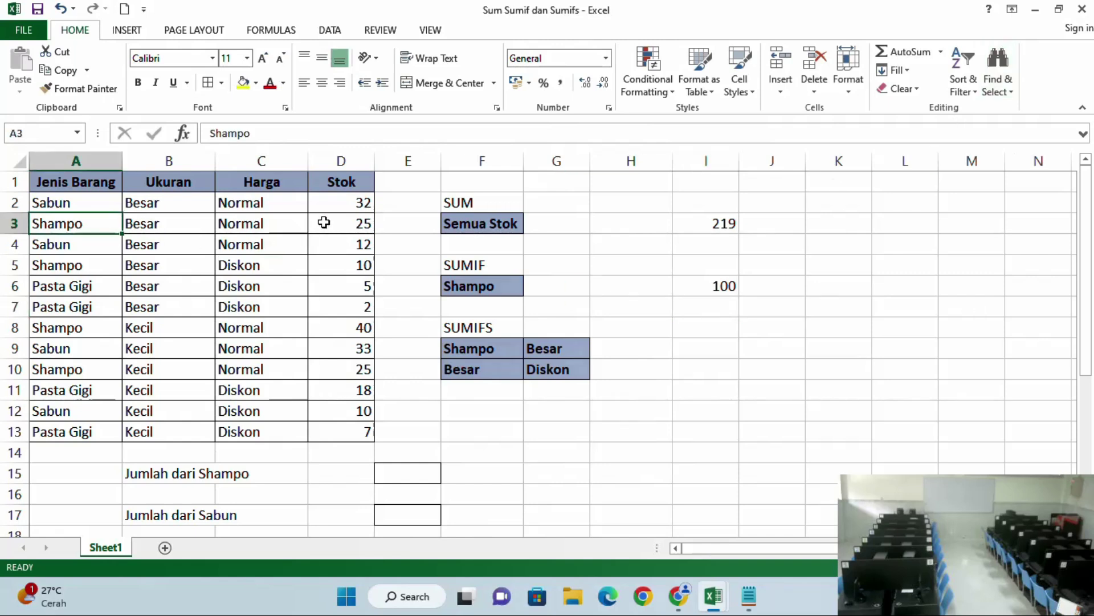
pyautogui.click(356, 269)
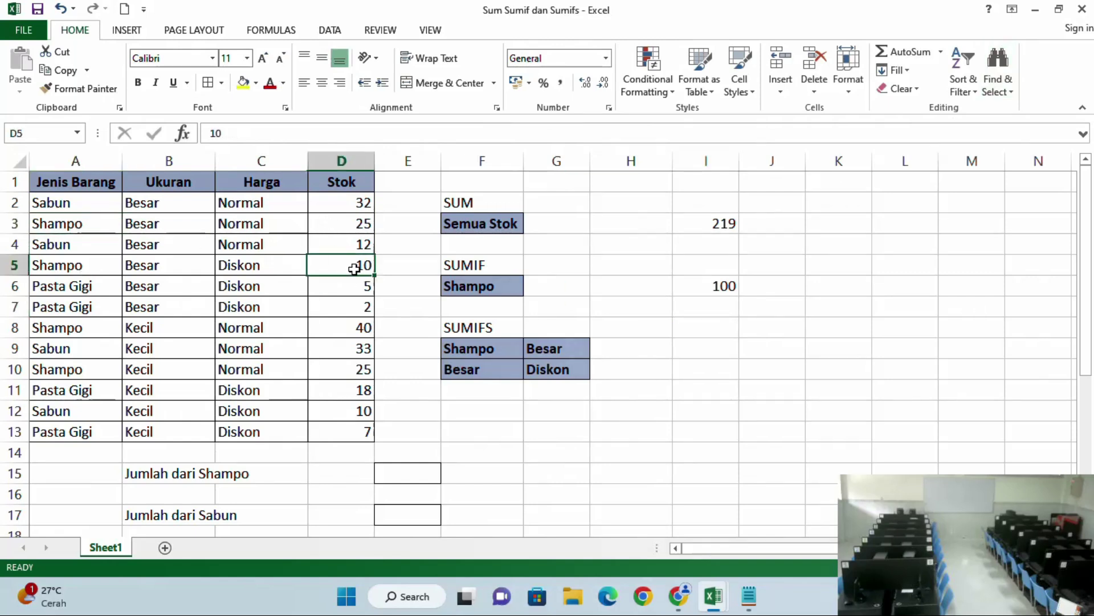
pyautogui.click(89, 331)
pyautogui.click(334, 328)
pyautogui.click(79, 369)
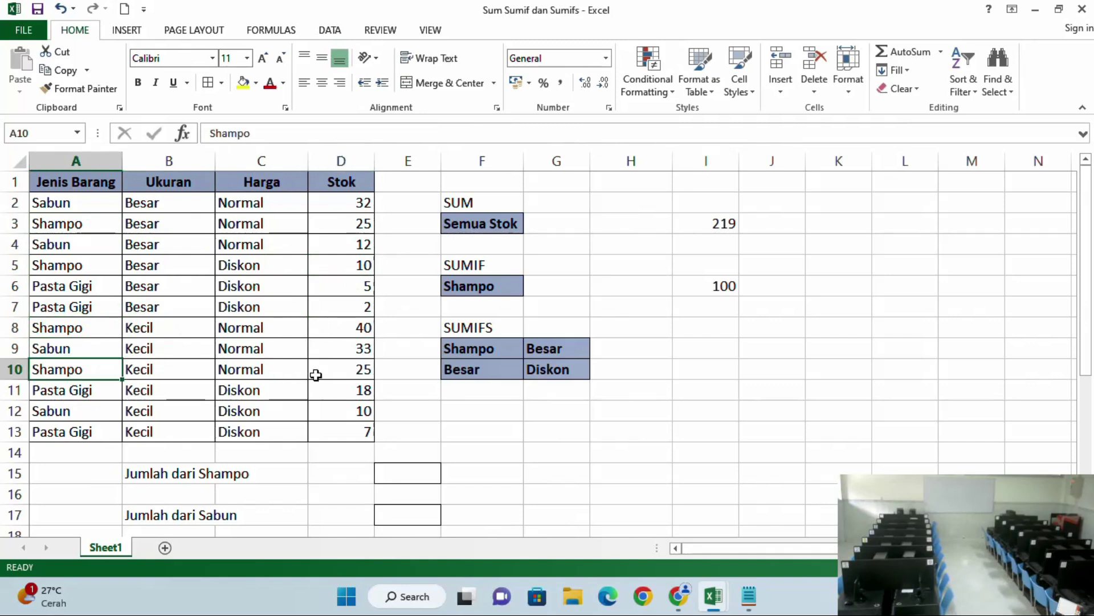
pyautogui.click(325, 370)
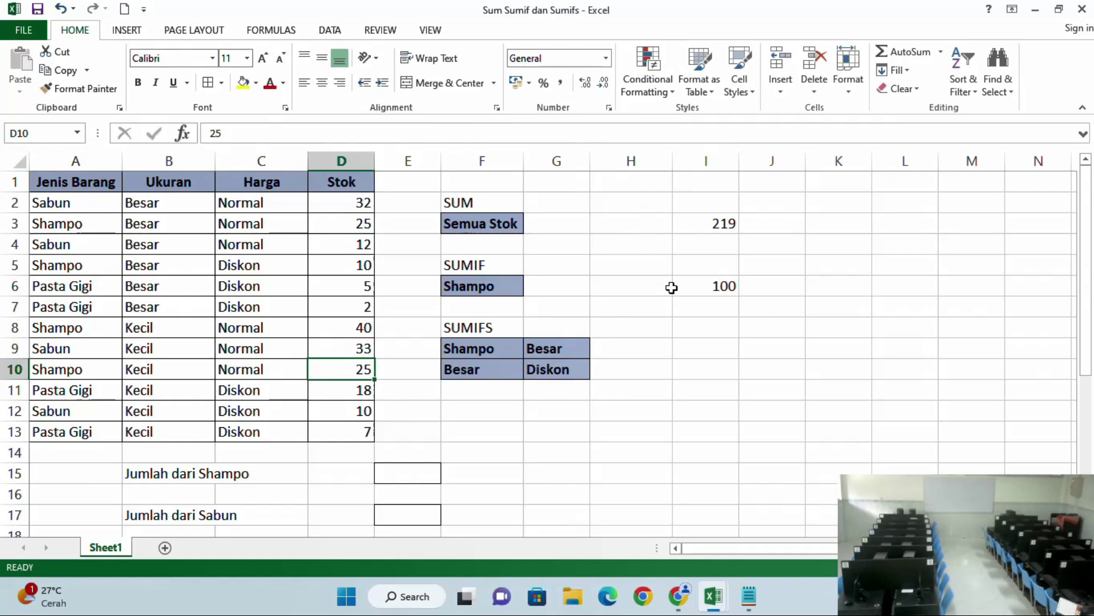
pyautogui.click(669, 288)
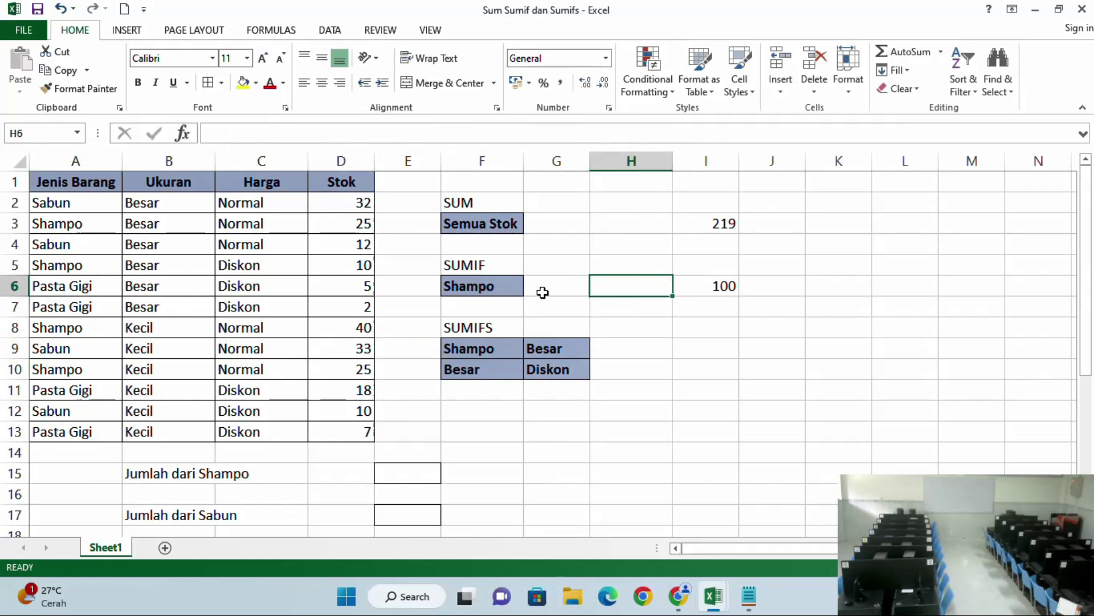
pyautogui.click(507, 271)
pyautogui.moveTo(350, 204); pyautogui.dragTo(349, 432)
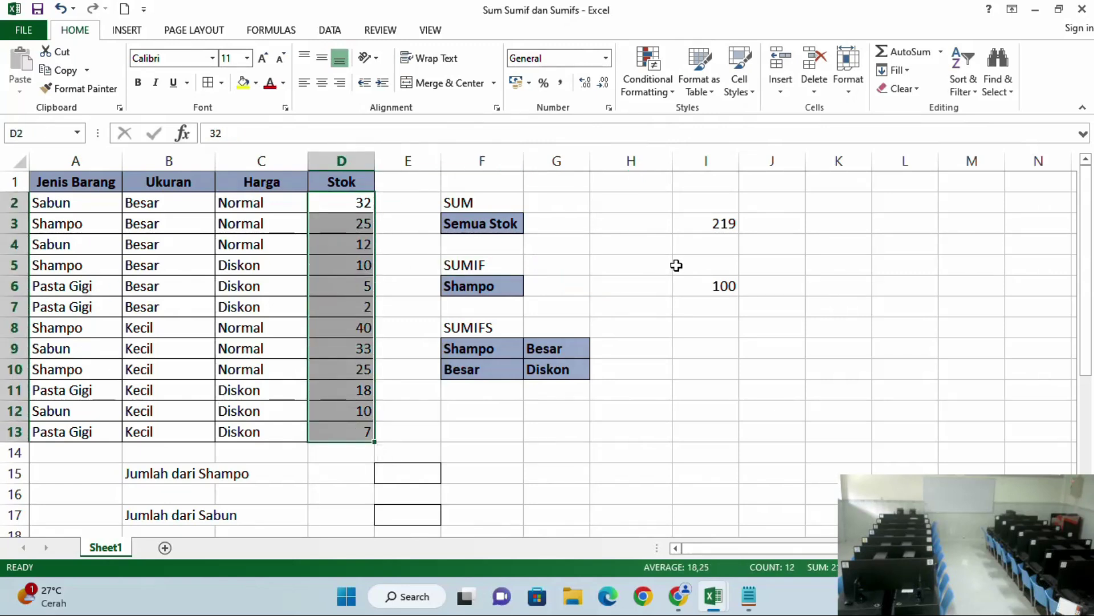
# Start a SUMIFS formula in cell I9 with the Stok cells D2:D13 as its sum range.
pyautogui.click(698, 350)
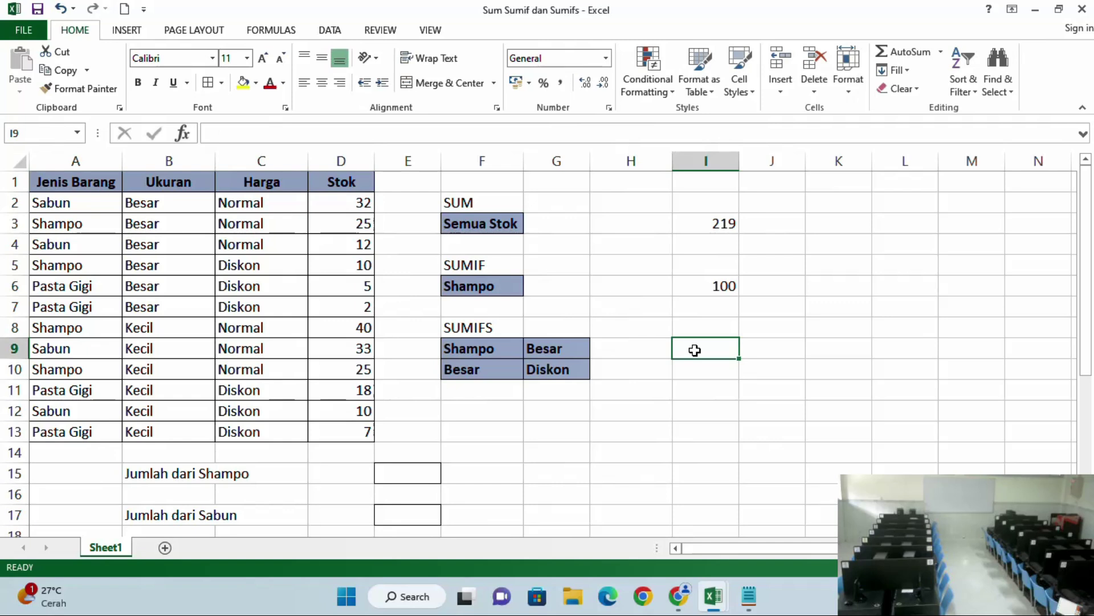
pyautogui.write('=')
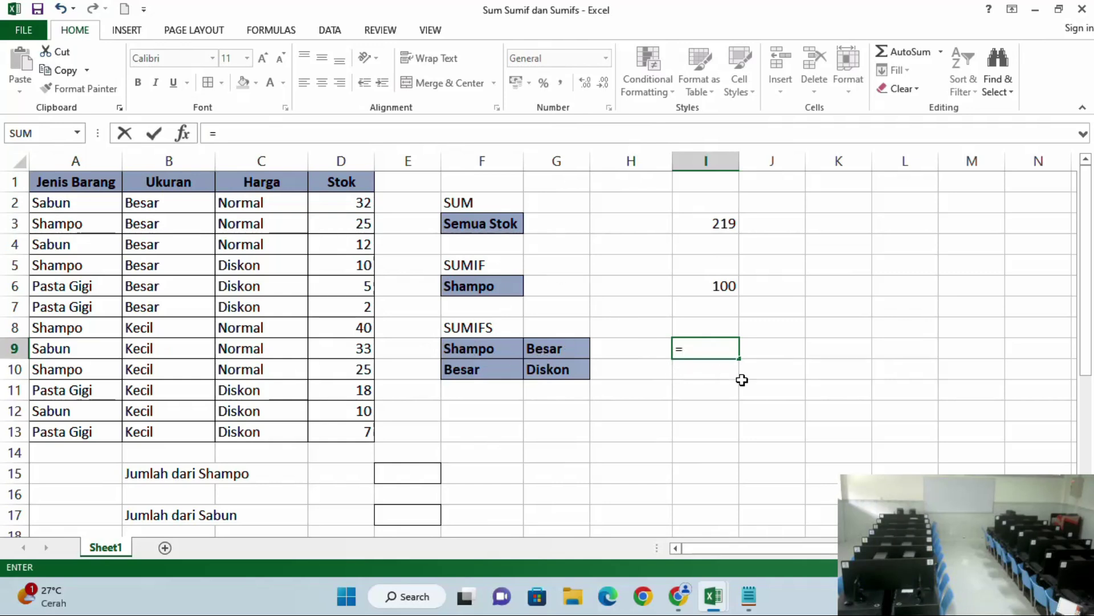
pyautogui.write('sum')
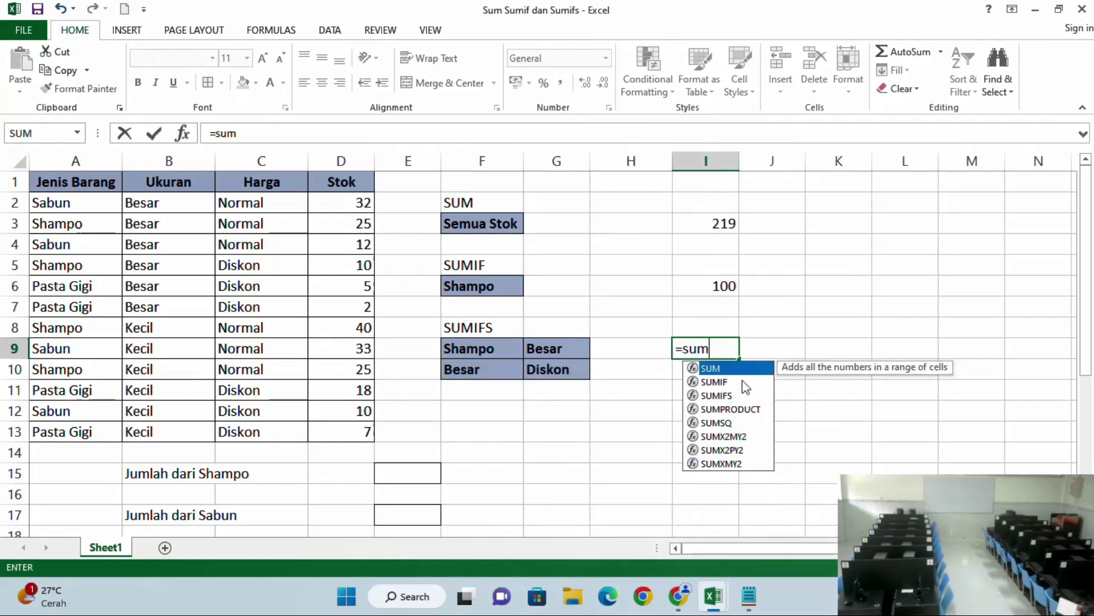
pyautogui.write('if')
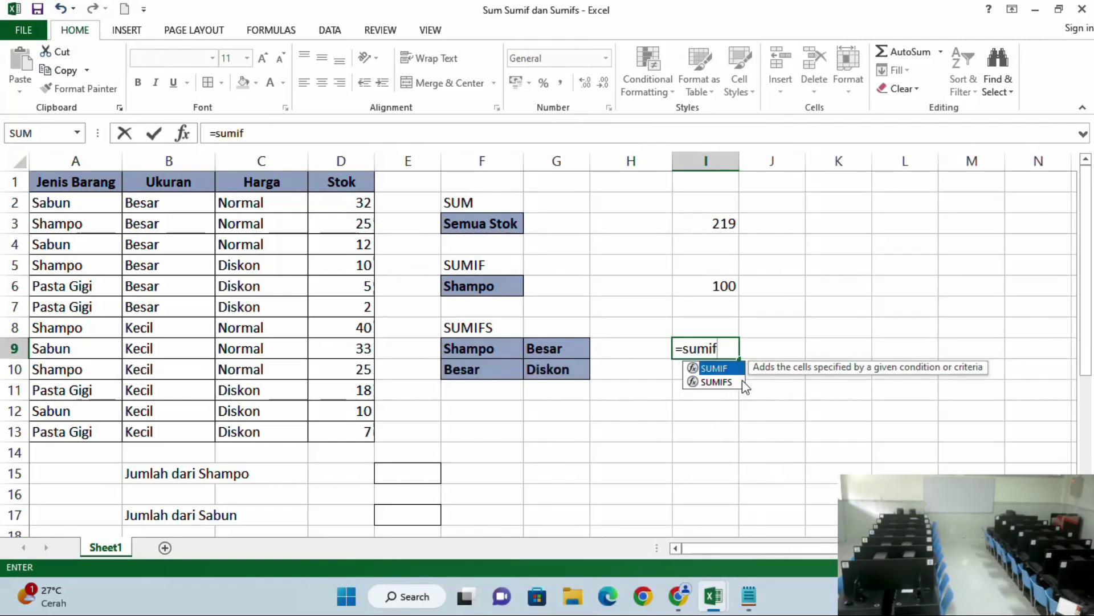
pyautogui.write('s')
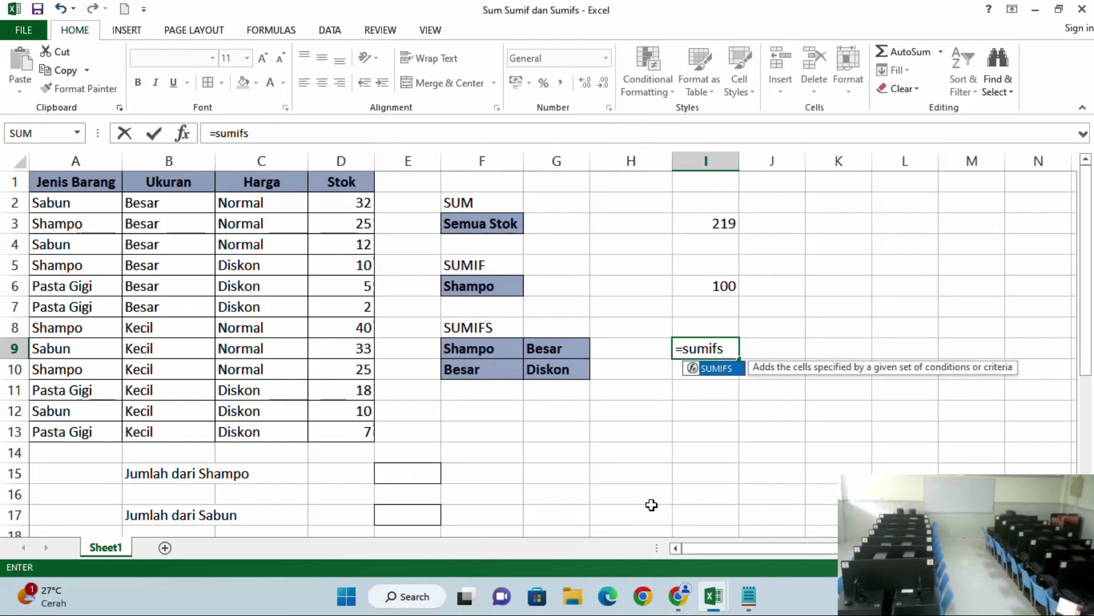
pyautogui.write('(')
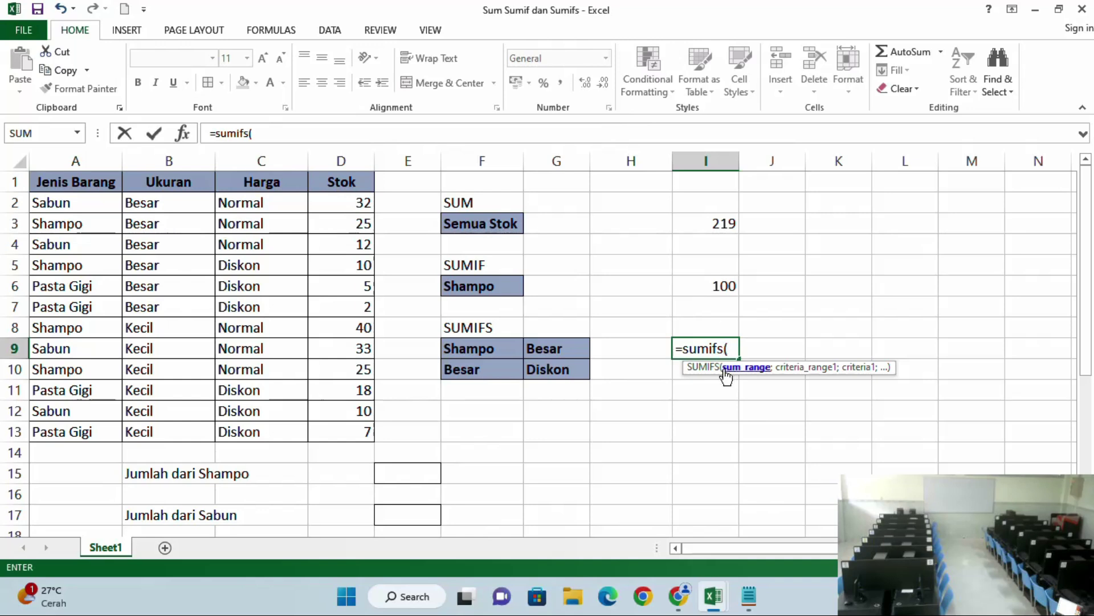
pyautogui.moveTo(348, 205); pyautogui.dragTo(345, 428)
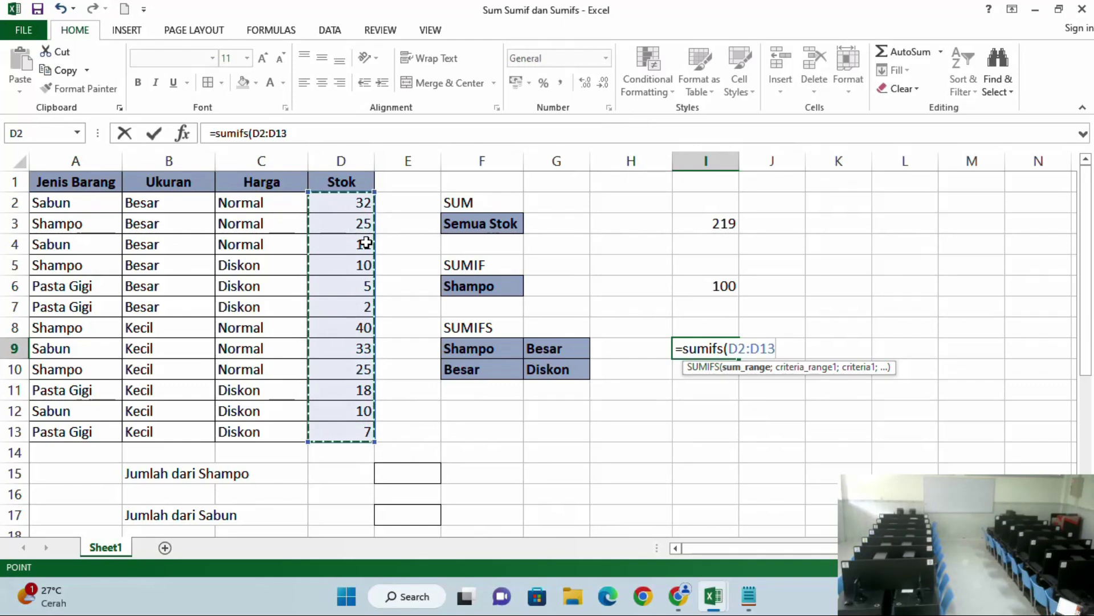
pyautogui.write(';')
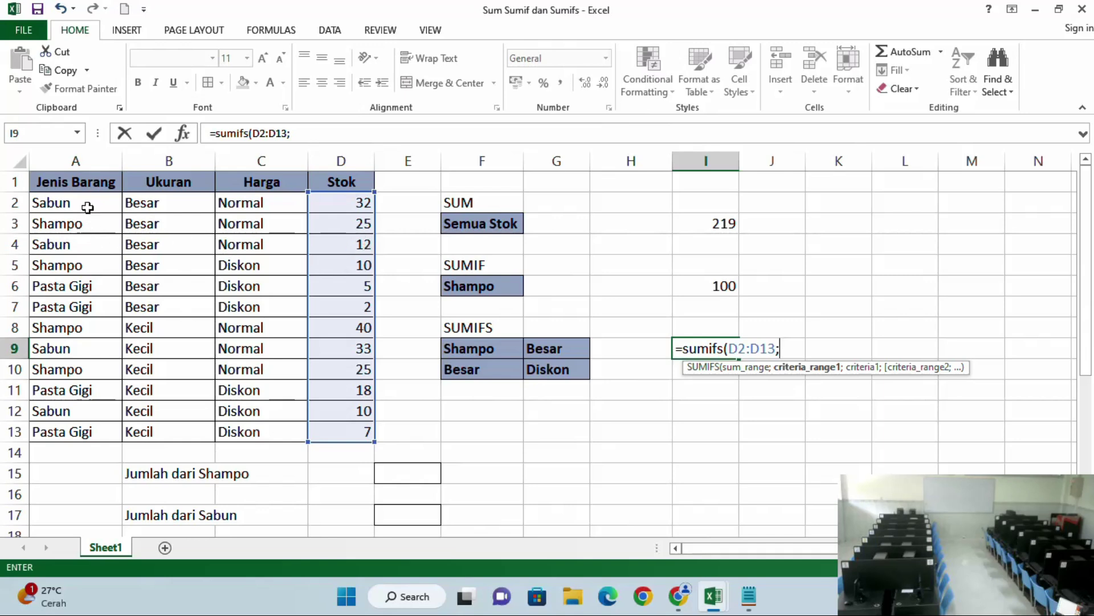
# Complete the SUMIFS formula with the criterion "shampo" on A2:A13 and the criterion "besar" on B2:B13.
pyautogui.moveTo(88, 206); pyautogui.dragTo(80, 436)
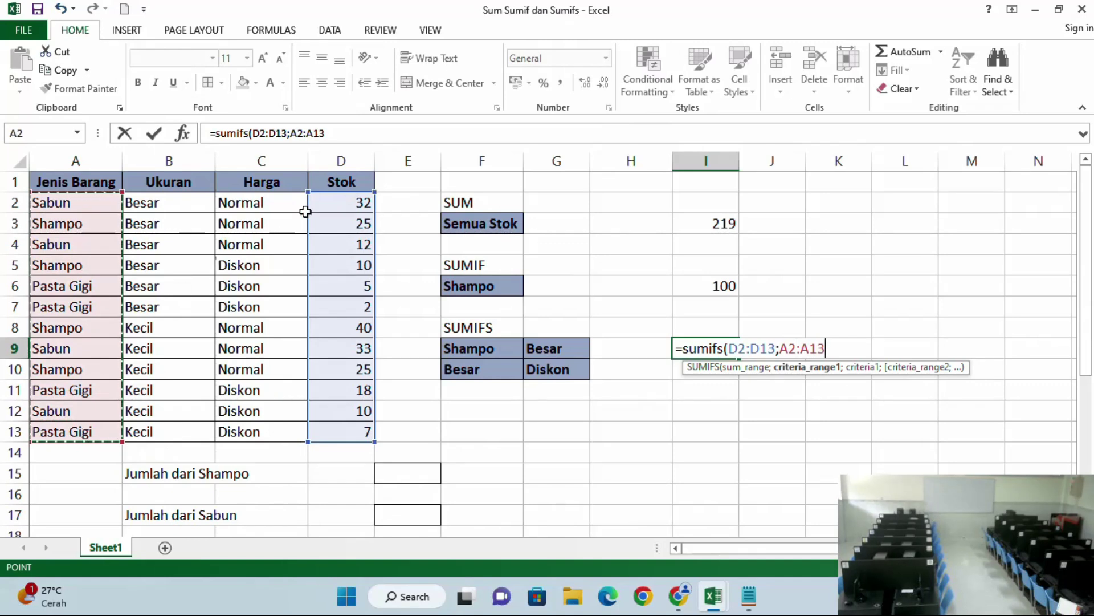
pyautogui.write(';')
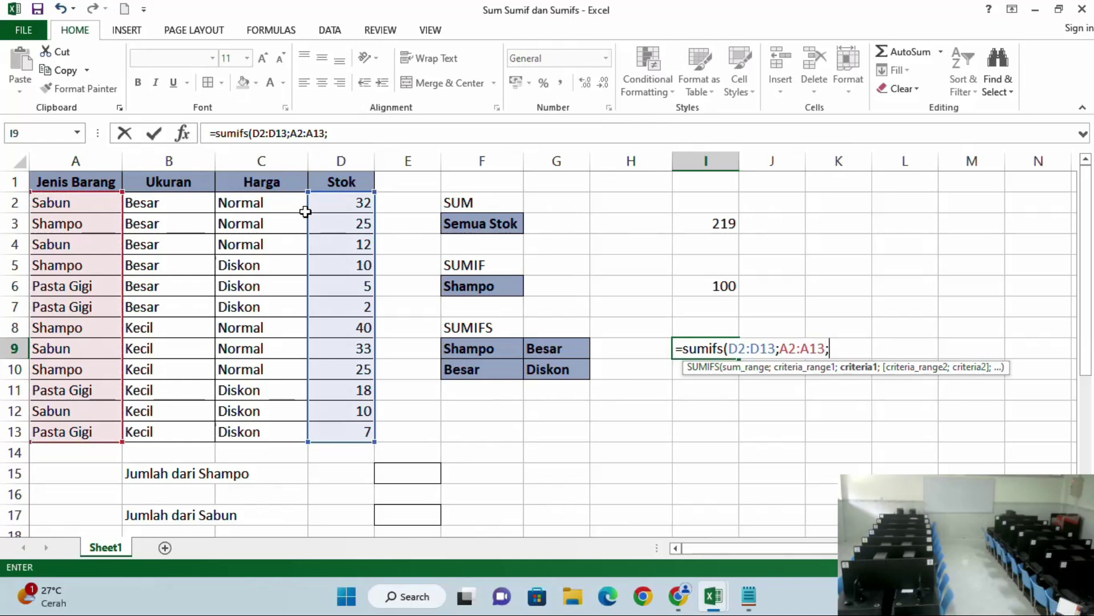
pyautogui.write('"shampo')
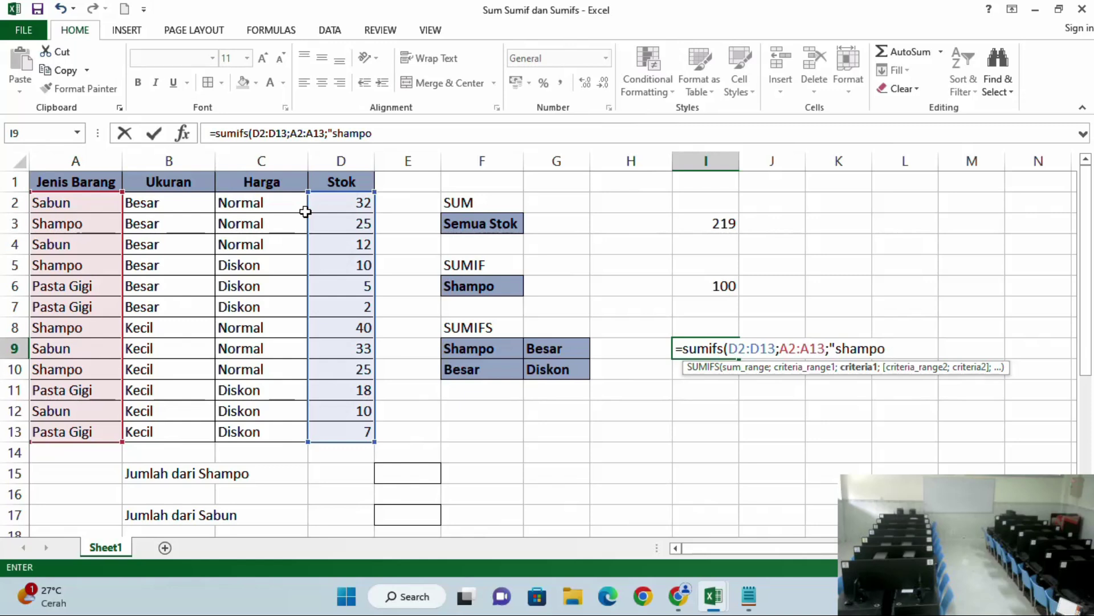
pyautogui.write('";')
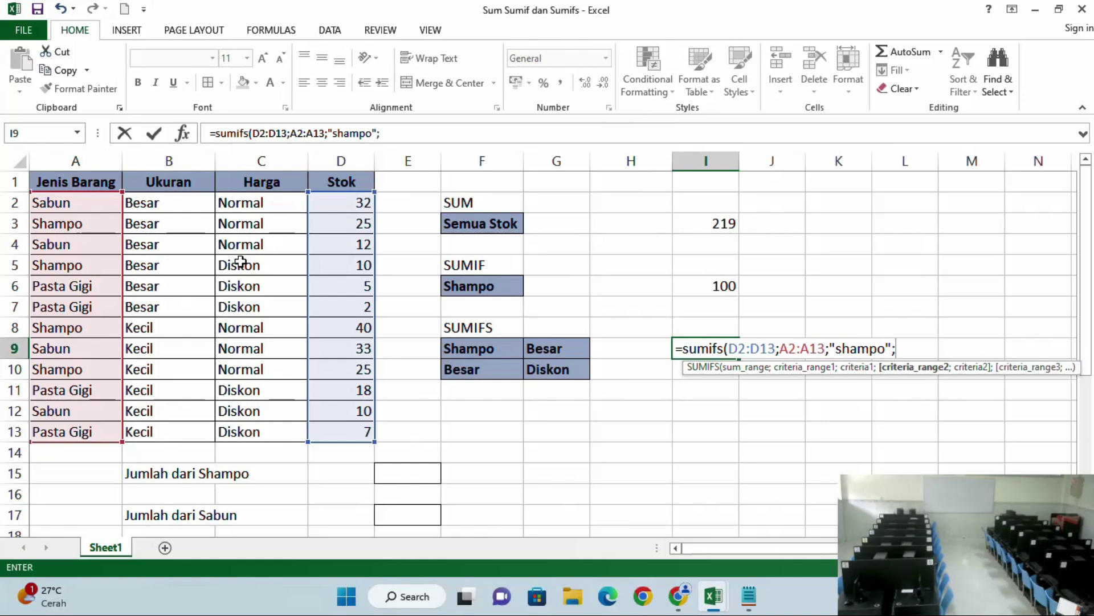
pyautogui.moveTo(144, 200); pyautogui.dragTo(155, 432)
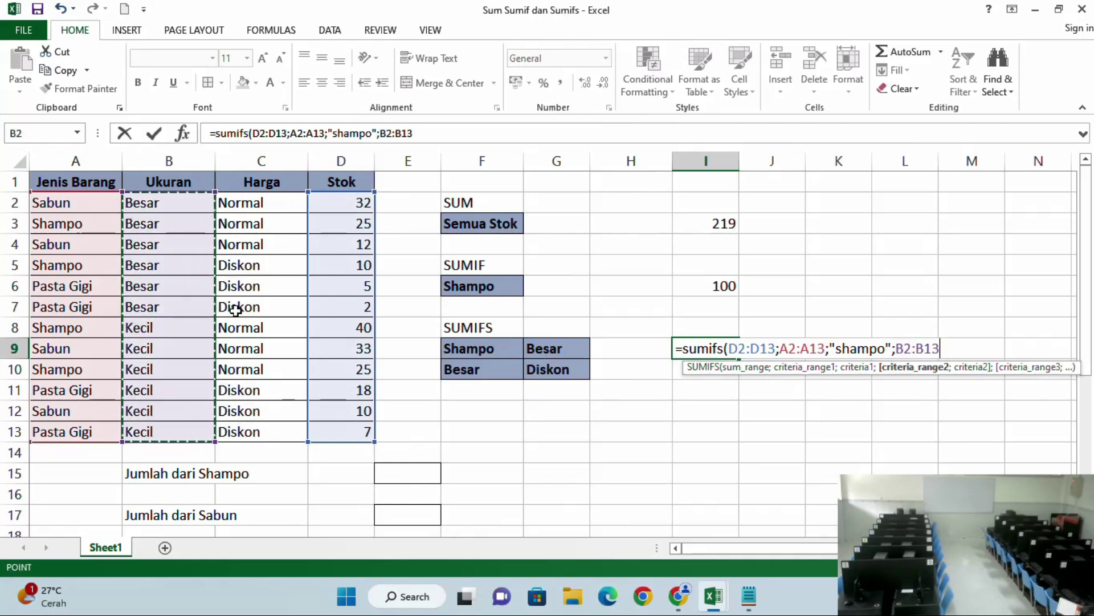
pyautogui.write(';')
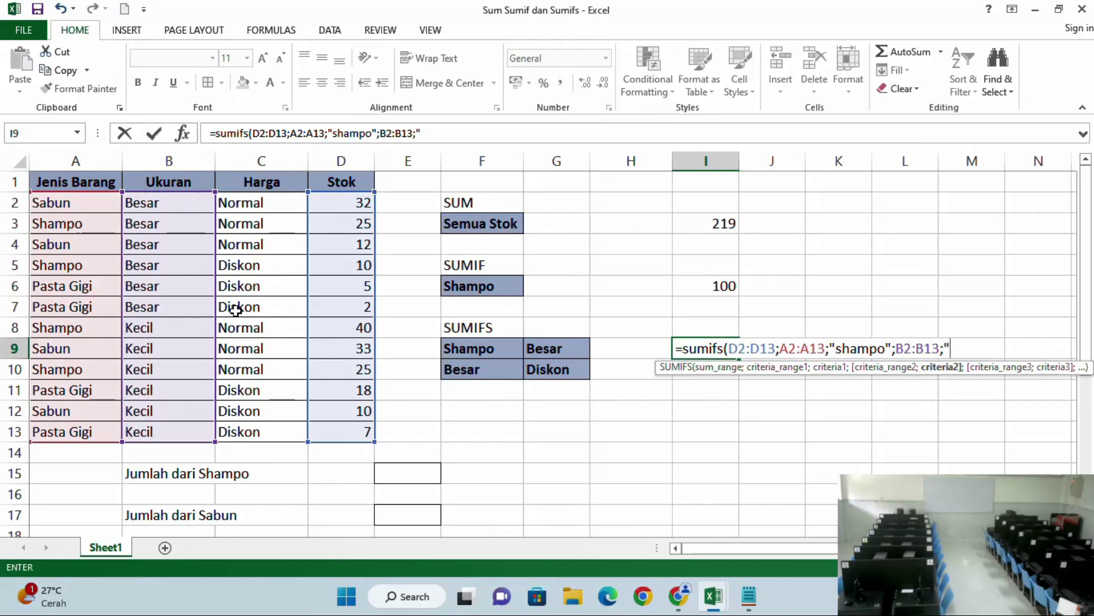
pyautogui.write('"besar"')
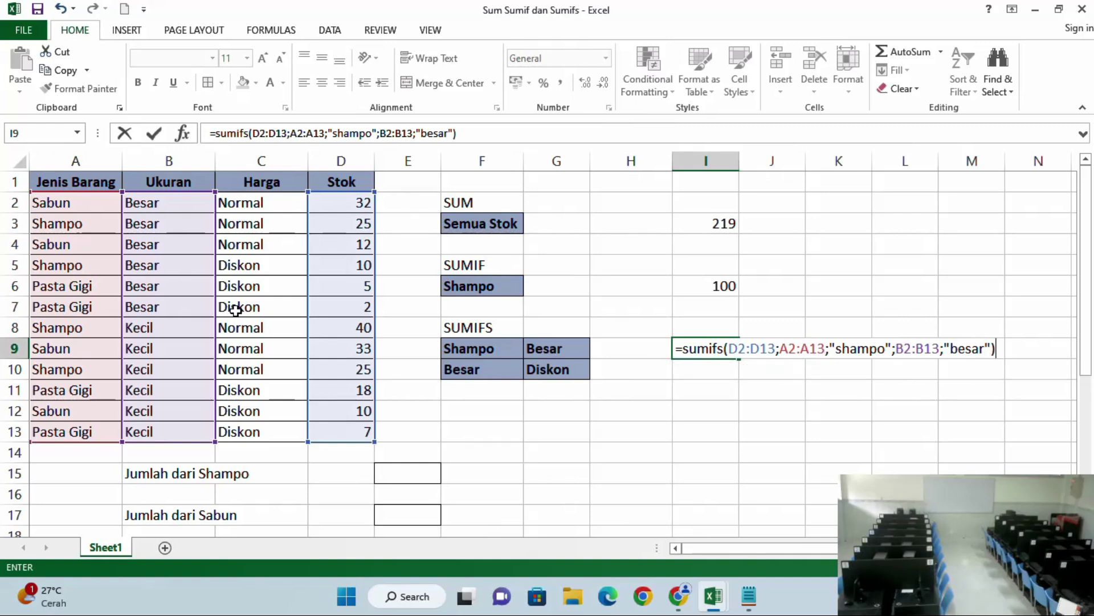
pyautogui.press('Return')
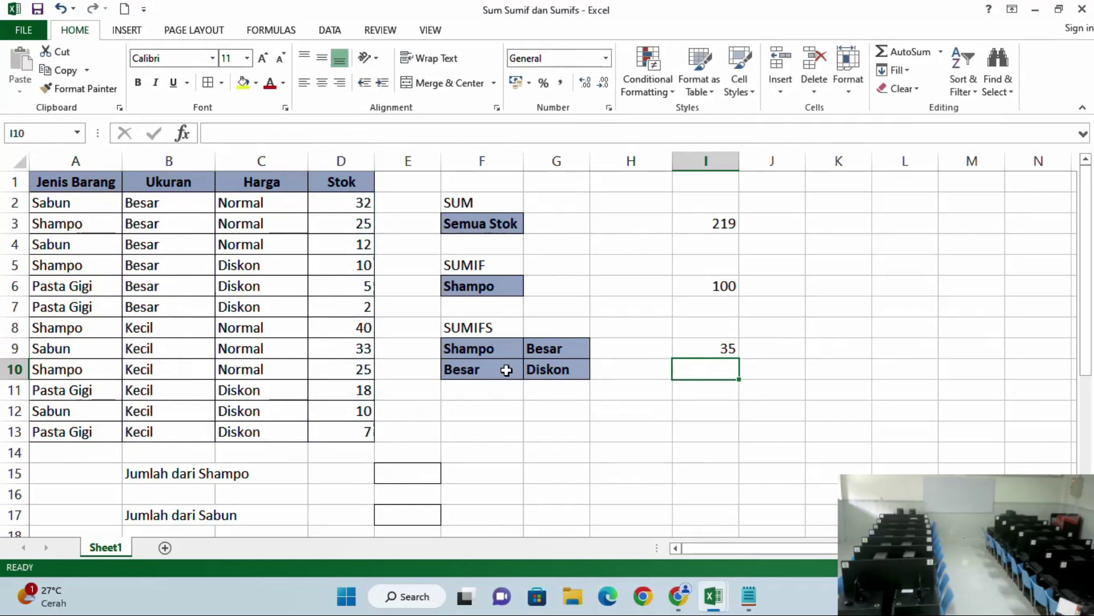
# Review the SUMIFS formula in I9 and check its total against the Stok values of the Shampo rows with size Besar.
pyautogui.click(691, 348)
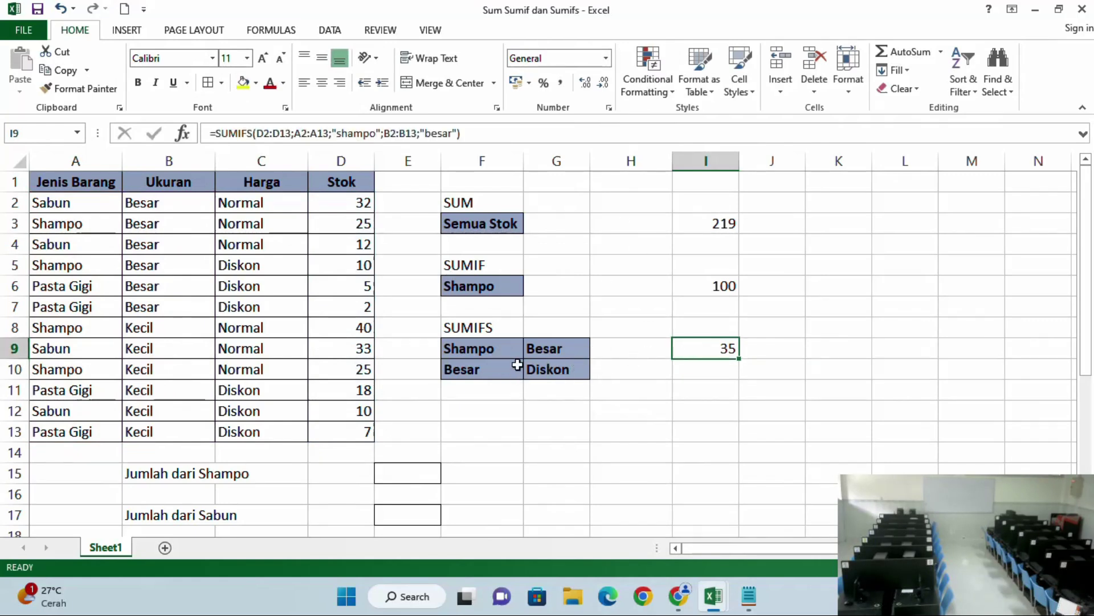
pyautogui.click(484, 350)
pyautogui.click(556, 350)
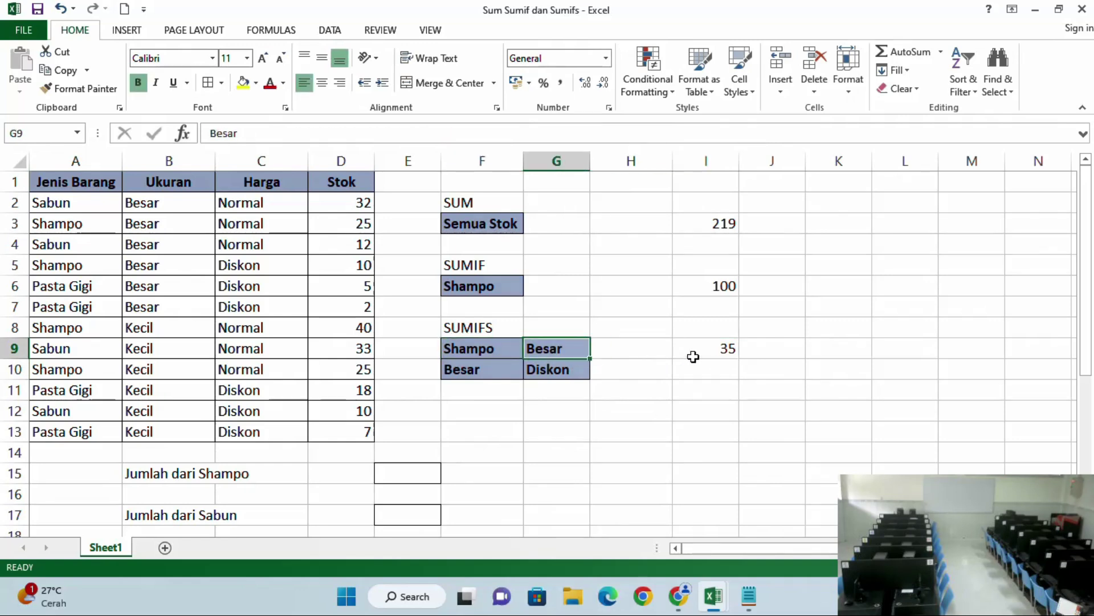
pyautogui.click(717, 354)
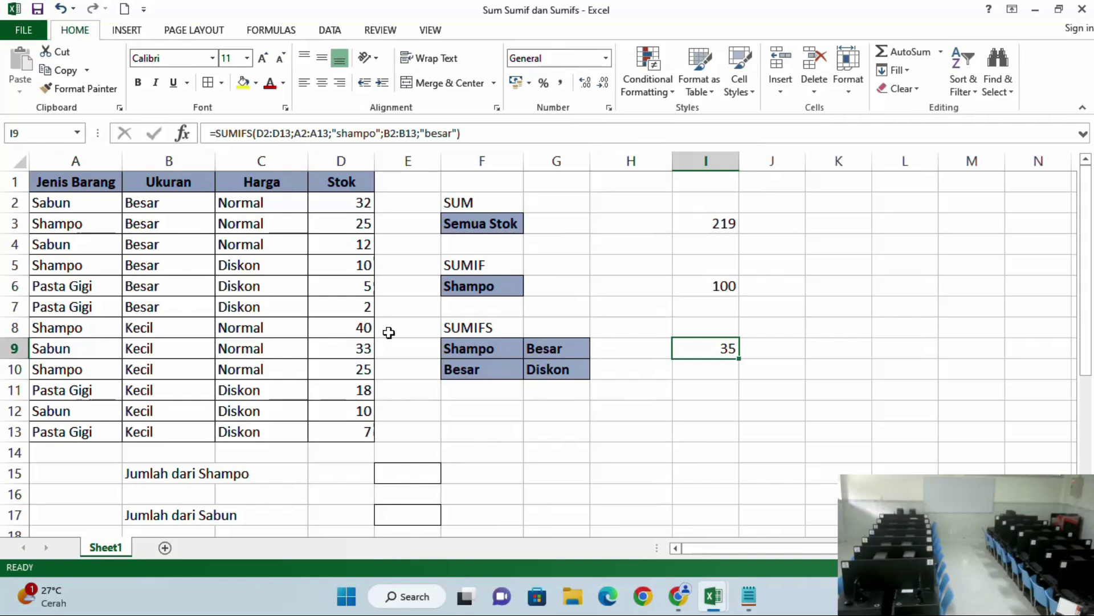
pyautogui.click(82, 267)
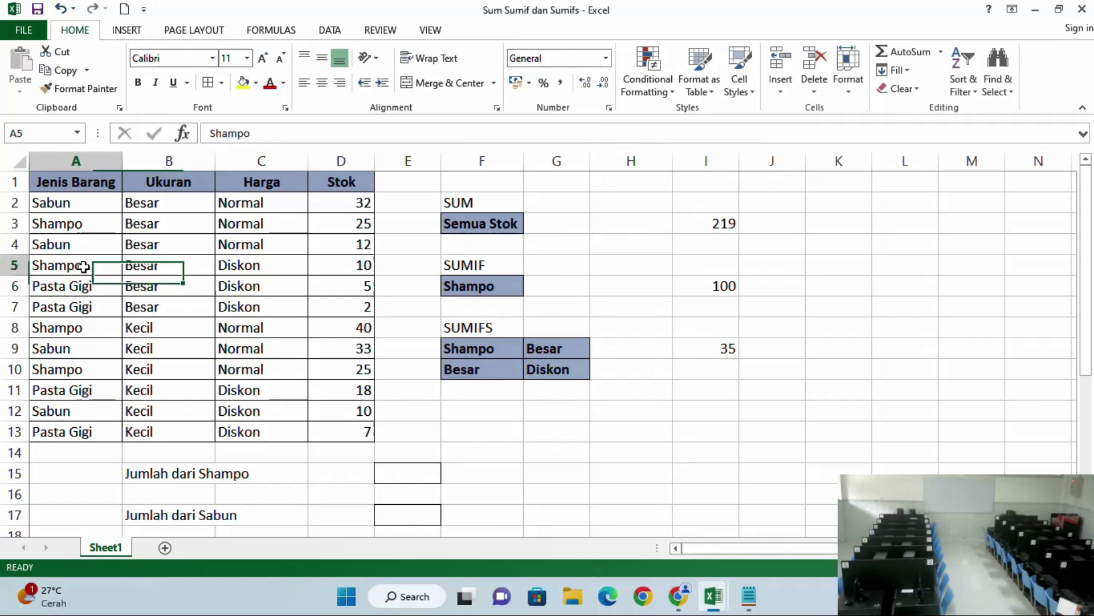
pyautogui.click(86, 225)
pyautogui.click(137, 223)
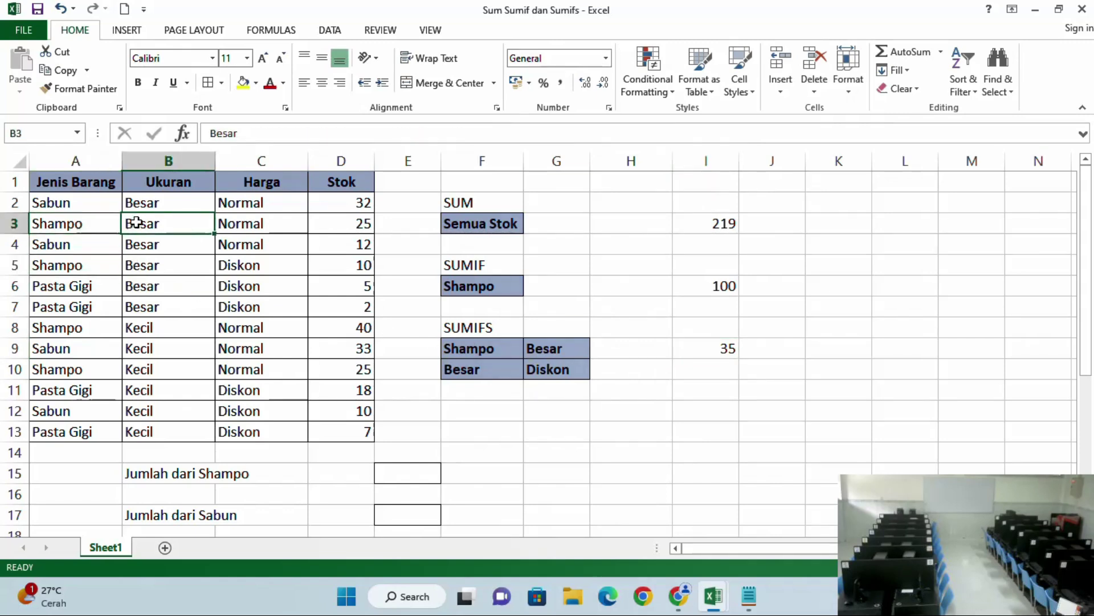
pyautogui.click(347, 222)
pyautogui.click(66, 266)
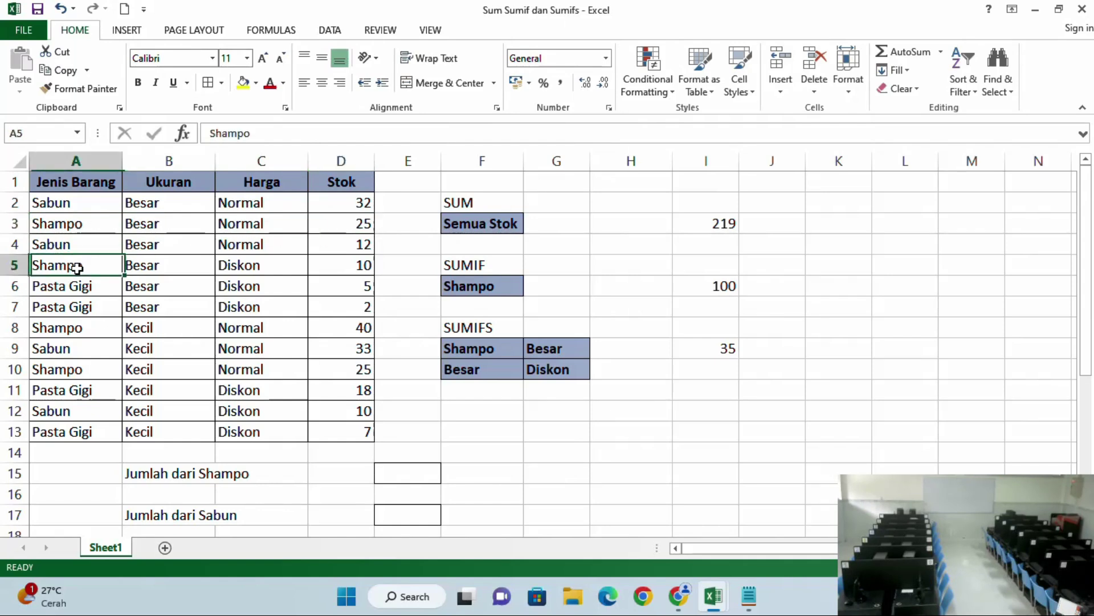
pyautogui.click(161, 265)
pyautogui.click(329, 264)
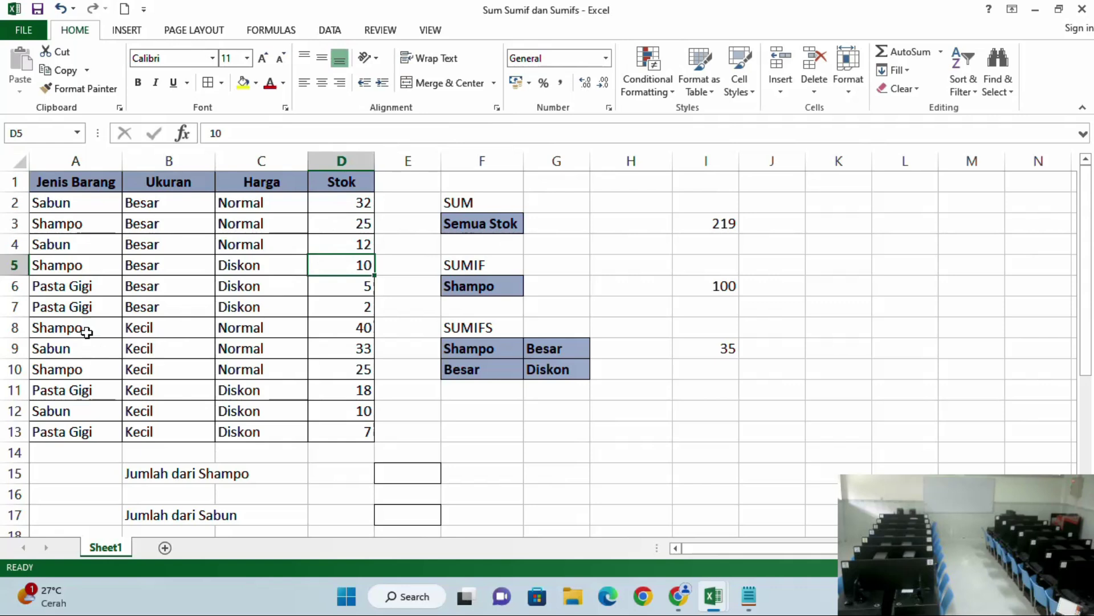
pyautogui.click(653, 389)
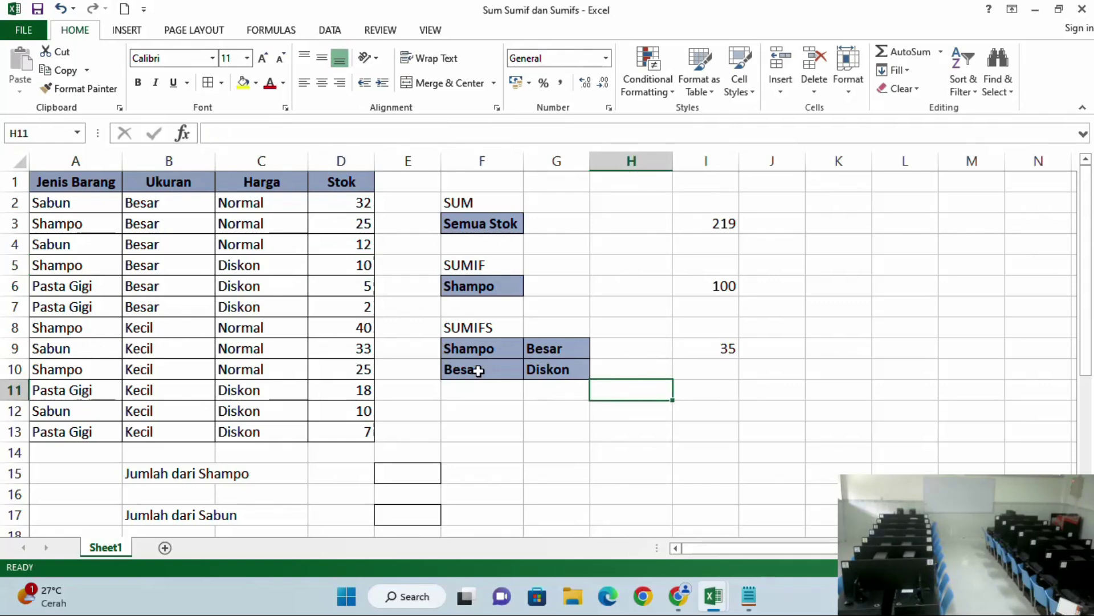
# Start a SUMIFS formula in cell I10 with the Stok cells D2:D13 as its sum range.
pyautogui.scroll(-1, 500, 381)
pyautogui.doubleClick(690, 312)
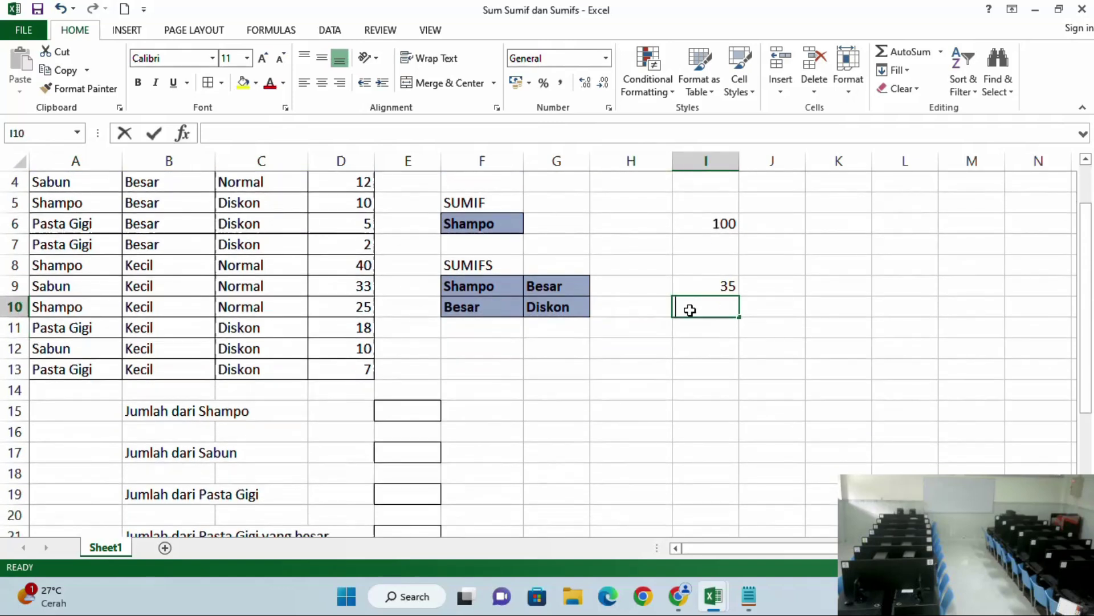
pyautogui.write('=')
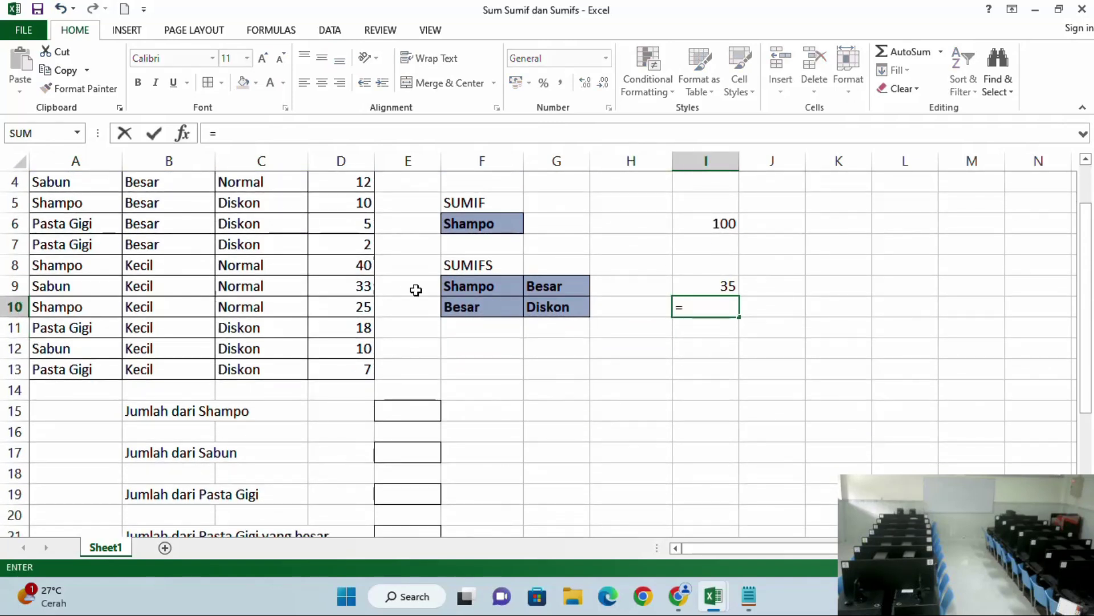
pyautogui.write('sumif')
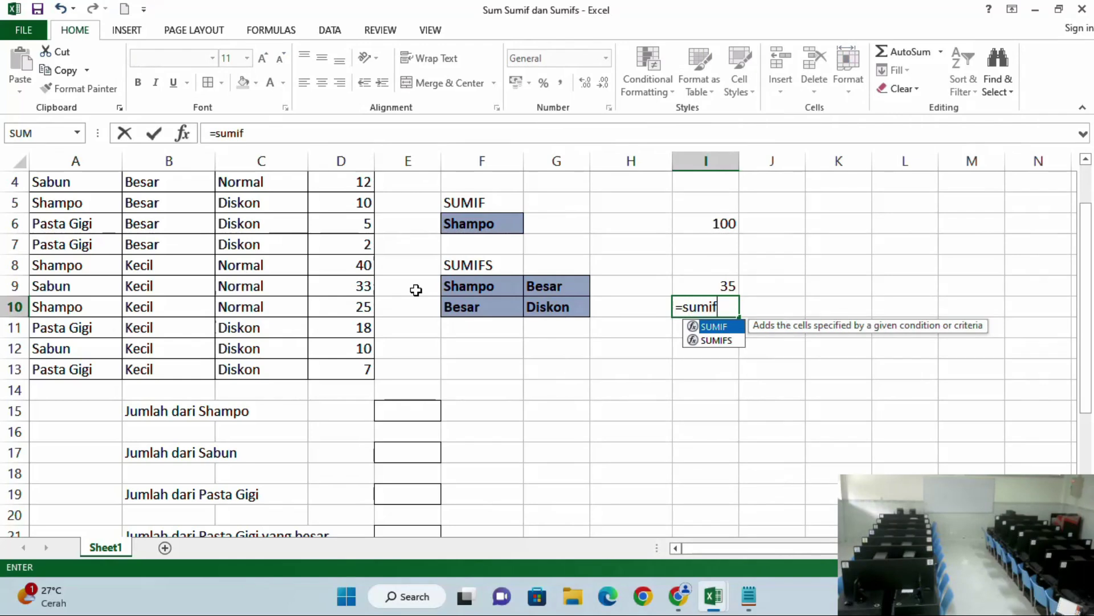
pyautogui.write('s(')
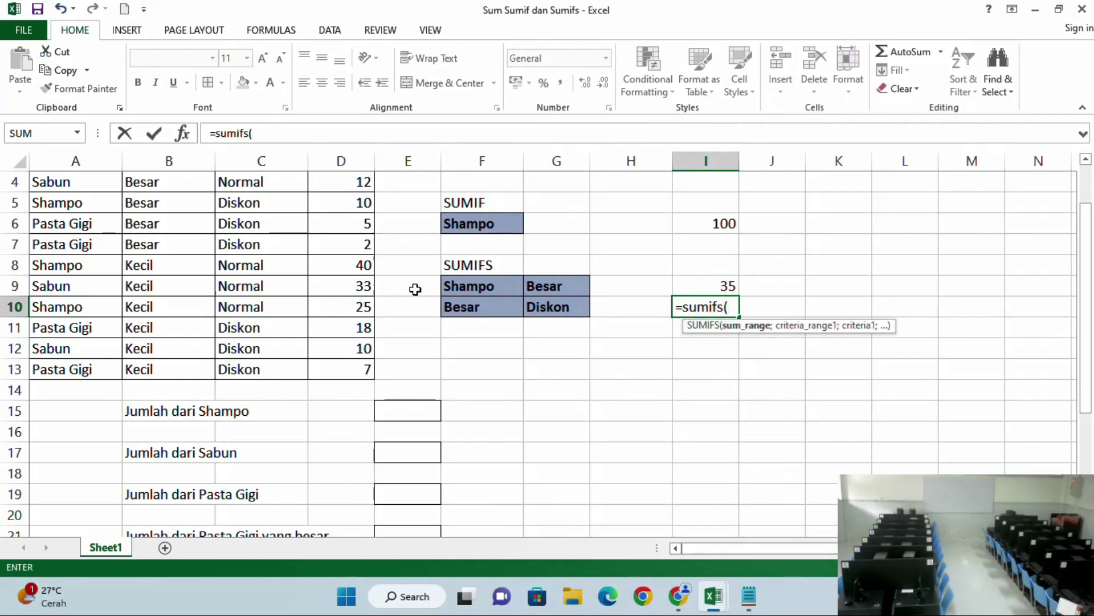
pyautogui.scroll(3, 415, 289)
pyautogui.moveTo(350, 203); pyautogui.dragTo(360, 431)
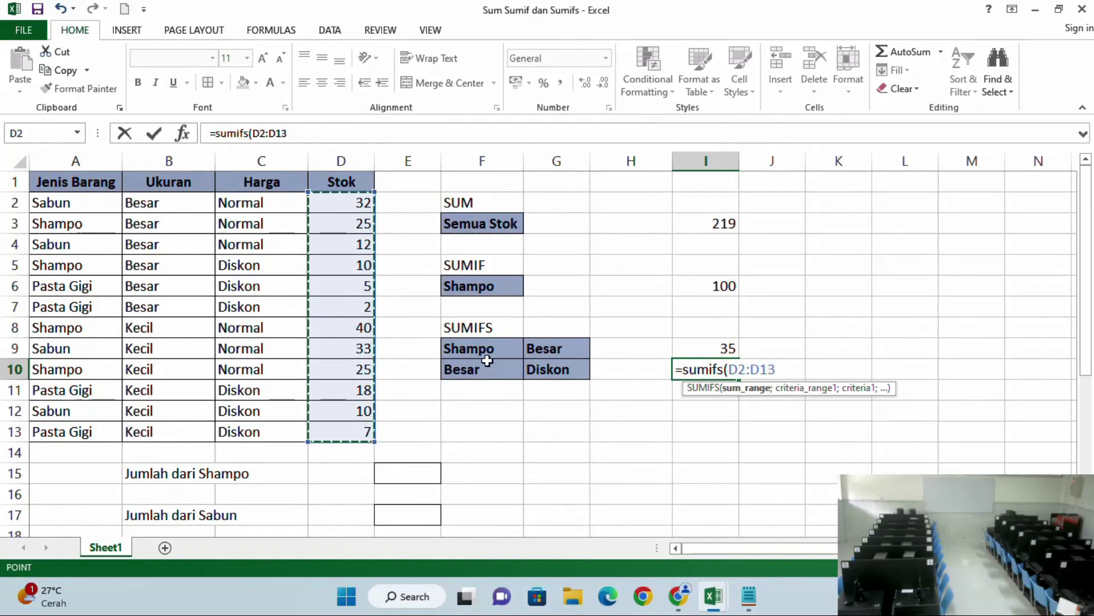
pyautogui.write(';')
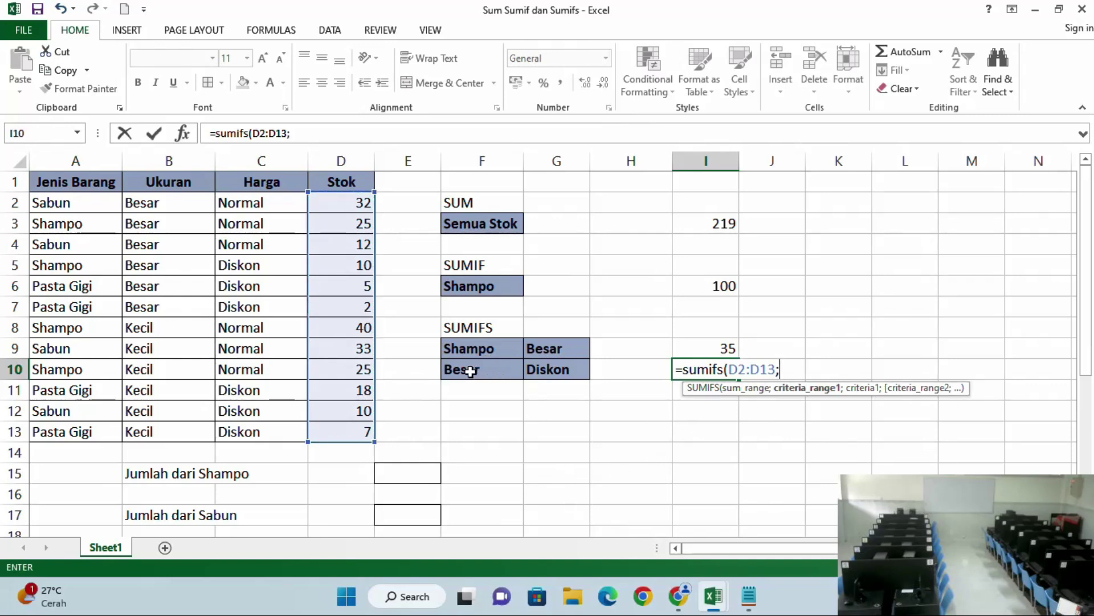
# Add the Ukuran cells B2:B13 with the criterion "besar" as the first condition of the I10 formula.
pyautogui.moveTo(171, 205); pyautogui.dragTo(155, 433)
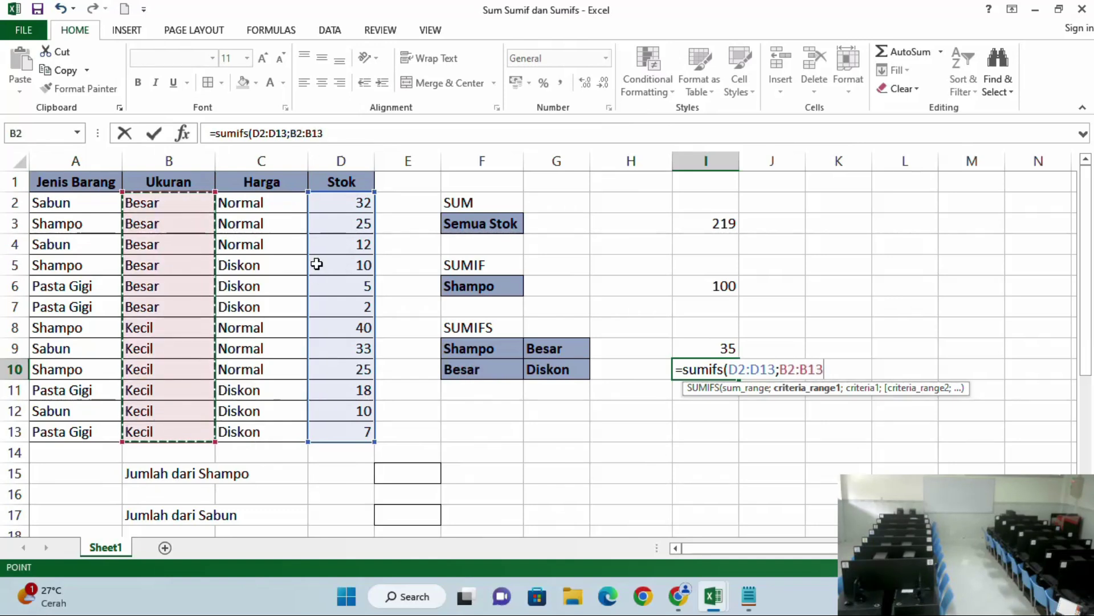
pyautogui.write(';')
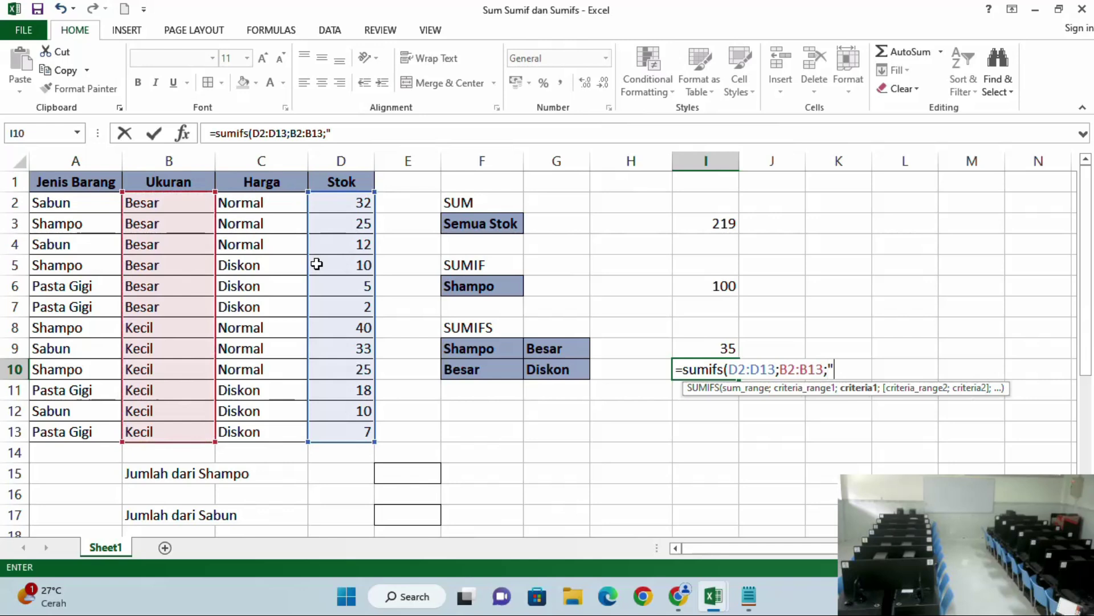
pyautogui.write('"besar')
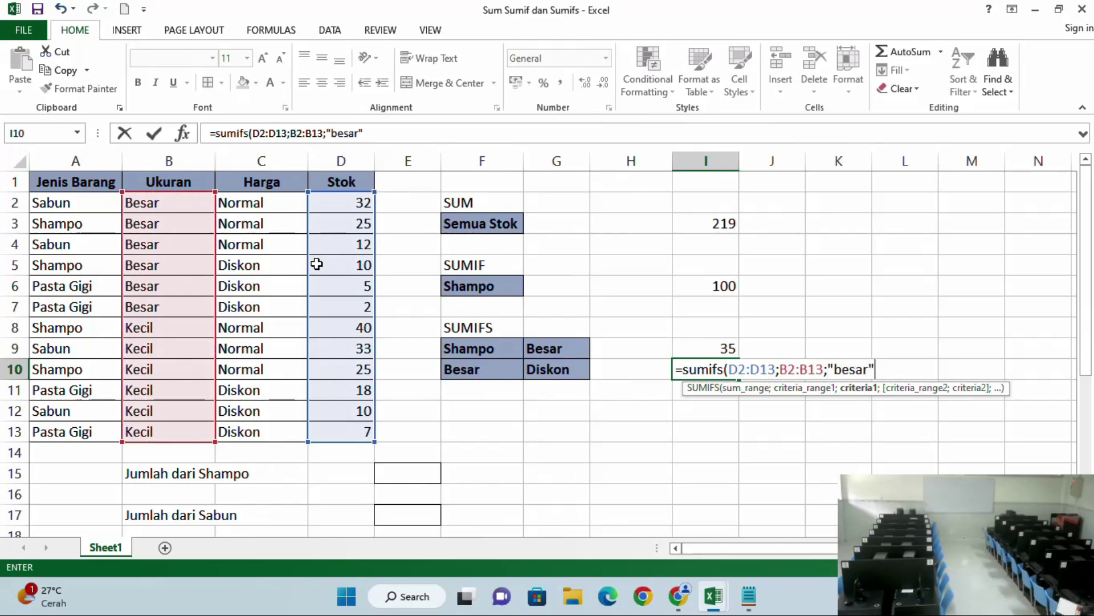
pyautogui.write('";')
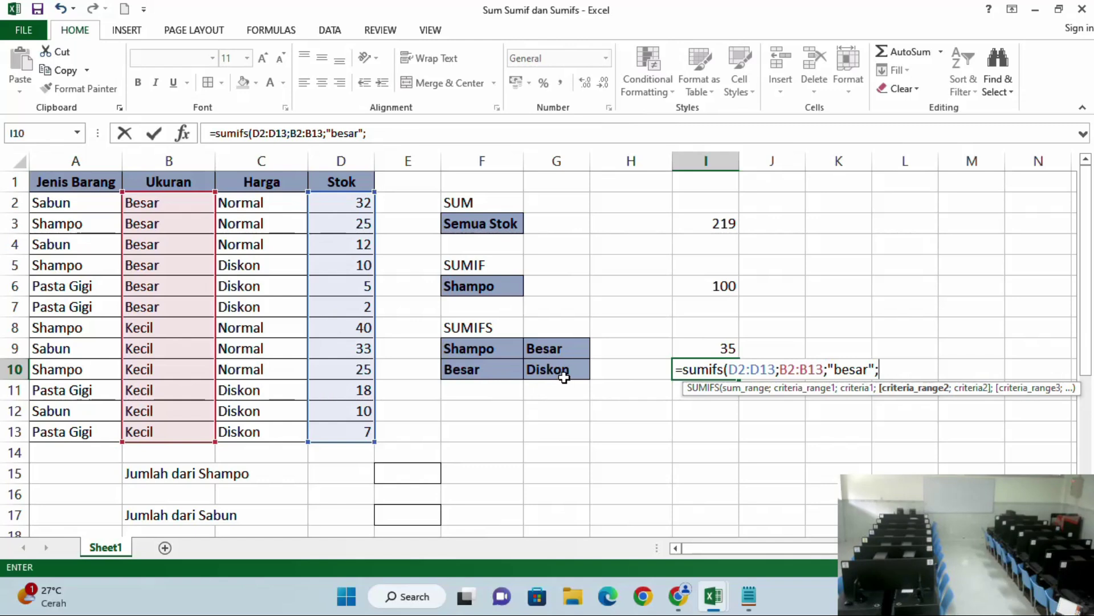
# Complete the SUMIFS formula in I10 with the Harga cells C2:C13 and the criterion "diskon".
pyautogui.moveTo(258, 203); pyautogui.dragTo(269, 432)
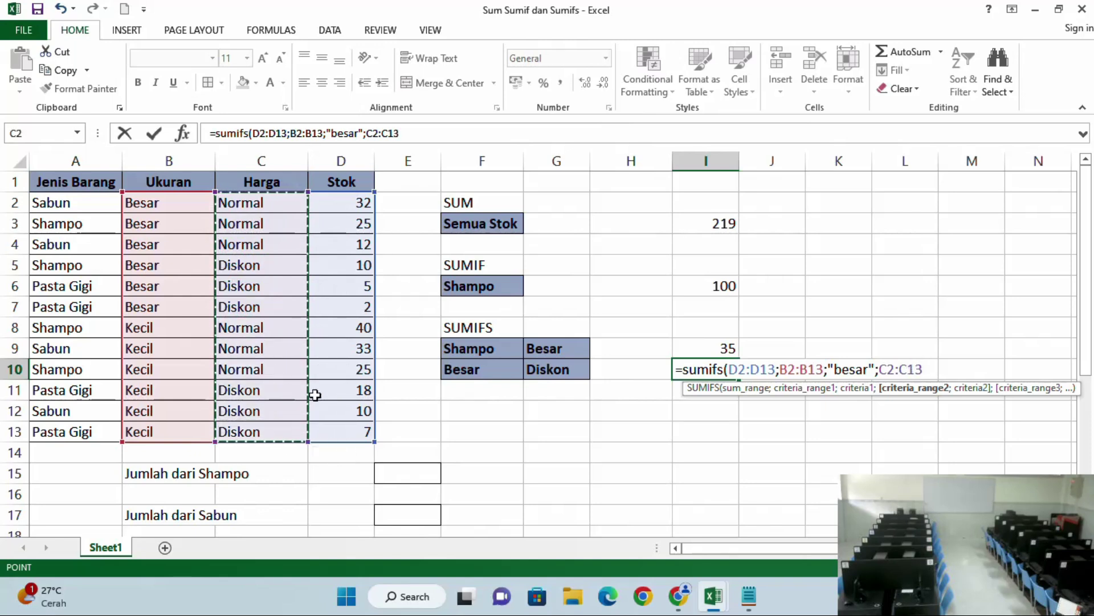
pyautogui.write(';')
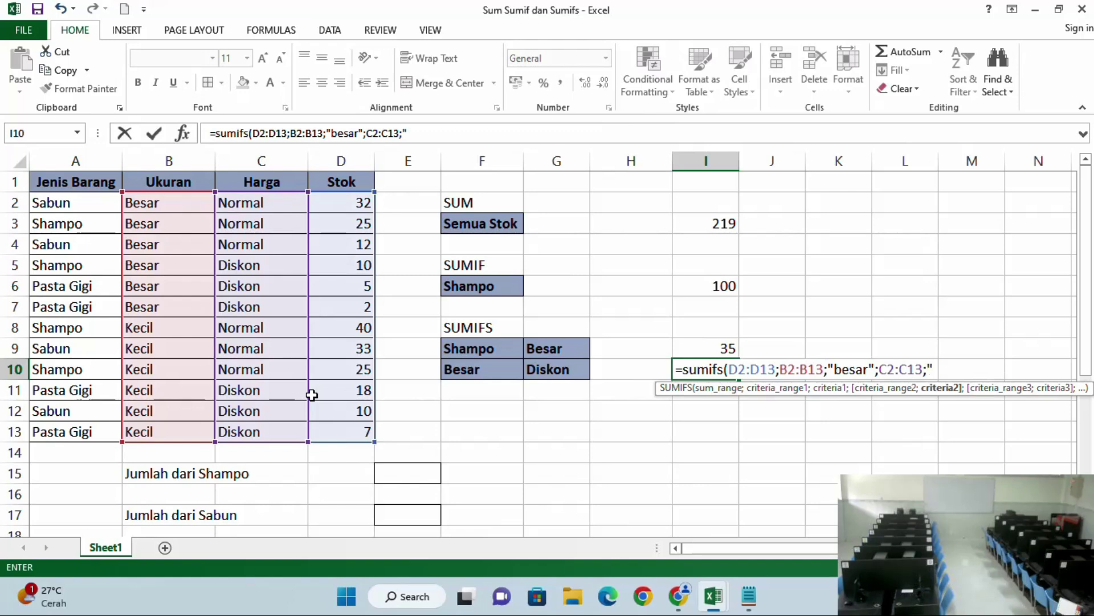
pyautogui.write('"d')
pyautogui.press('BackSpace')
pyautogui.press('BackSpace')
pyautogui.write('skon"')
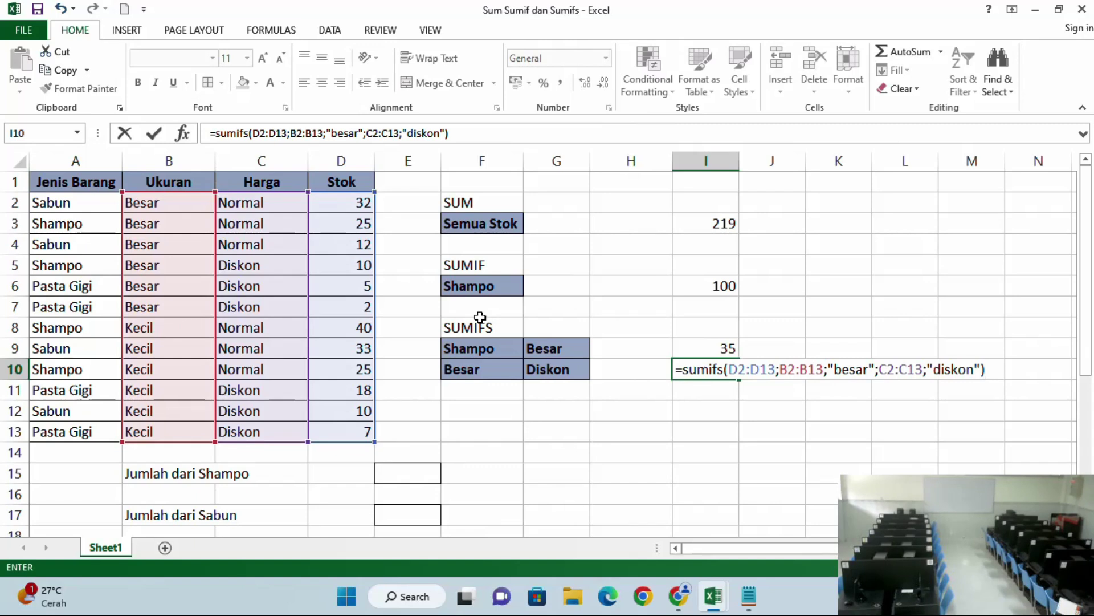
pyautogui.press('Return')
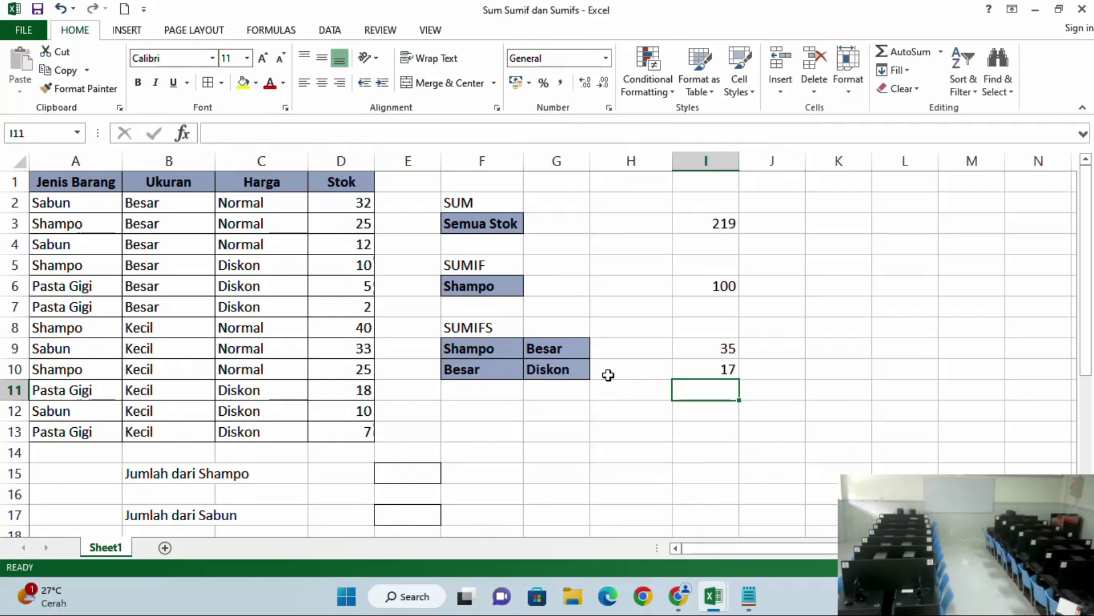
# Check the SUMIFS total in I10 against the Stok values of the rows with size Besar and price Diskon.
pyautogui.click(722, 372)
pyautogui.click(484, 364)
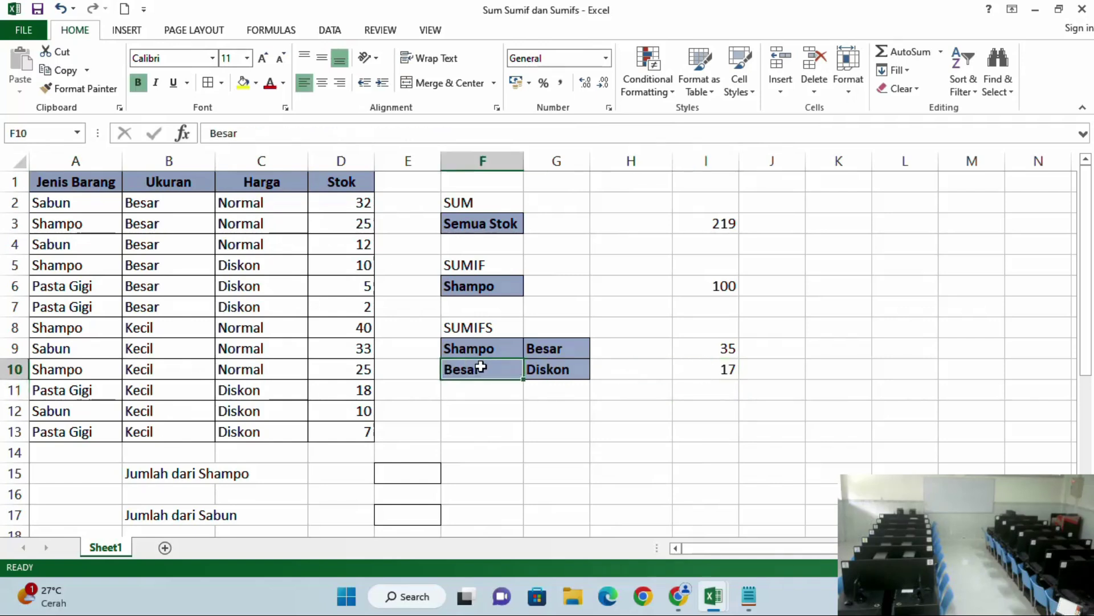
pyautogui.click(557, 368)
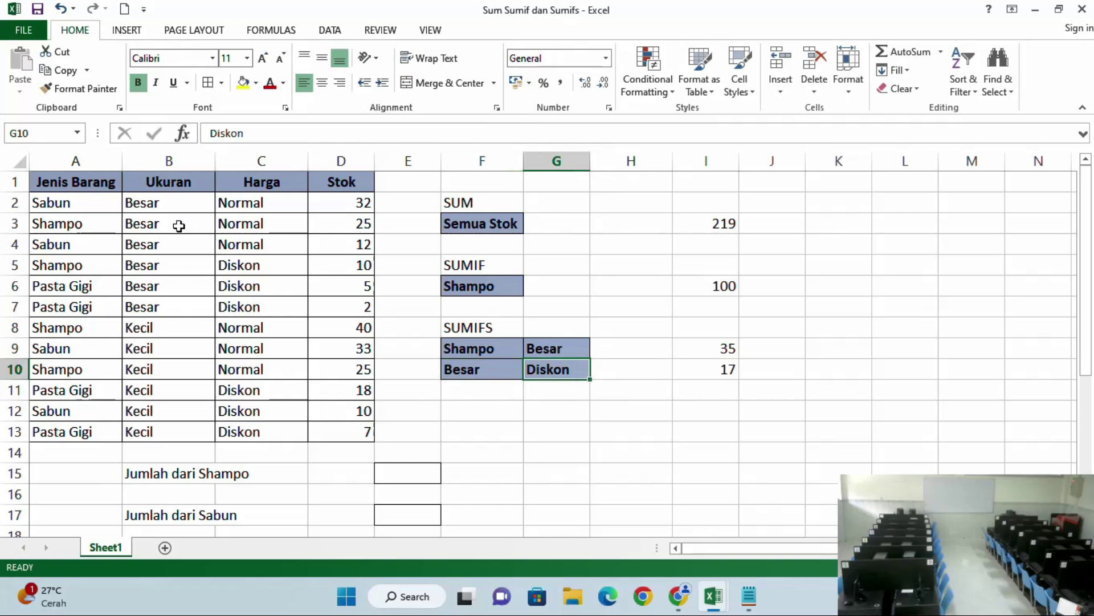
pyautogui.click(168, 204)
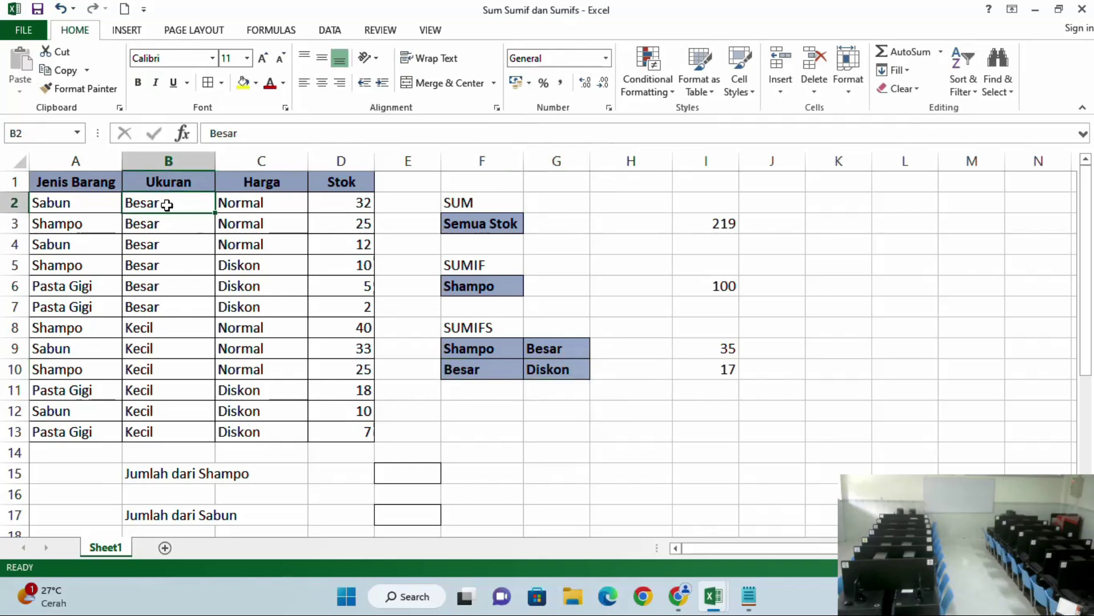
pyautogui.click(353, 265)
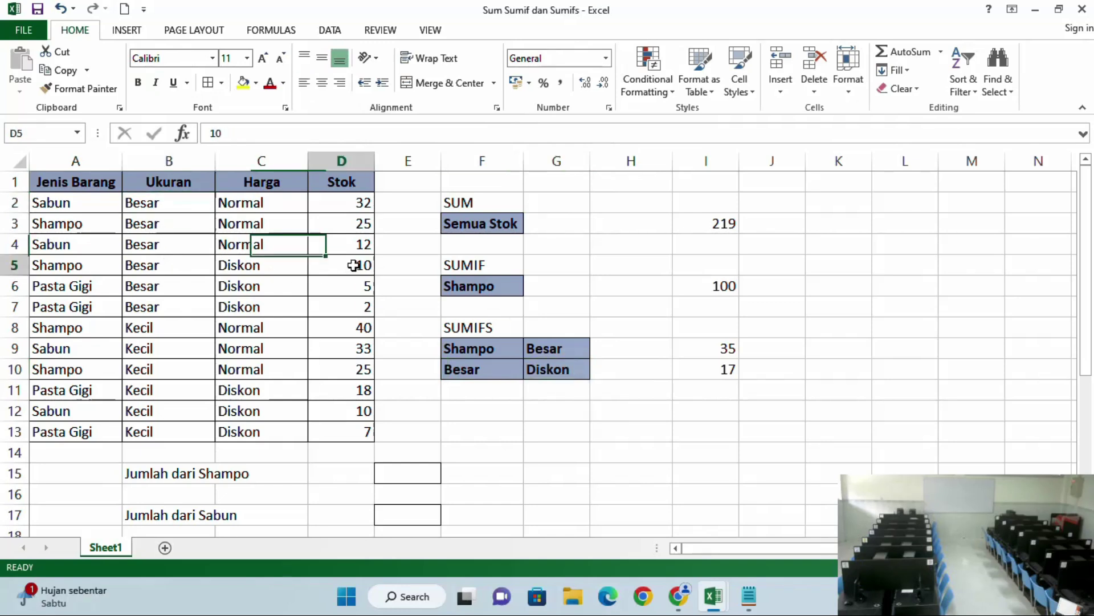
pyautogui.click(289, 268)
pyautogui.click(344, 267)
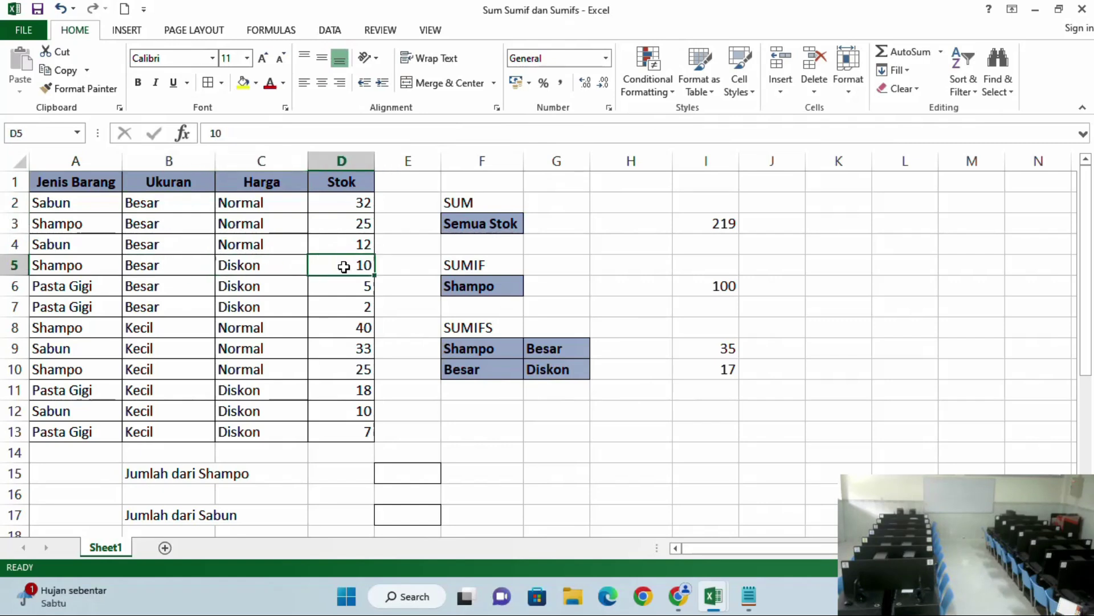
pyautogui.click(194, 286)
pyautogui.click(262, 286)
pyautogui.click(331, 288)
pyautogui.click(208, 308)
pyautogui.click(251, 307)
pyautogui.click(324, 309)
pyautogui.click(664, 368)
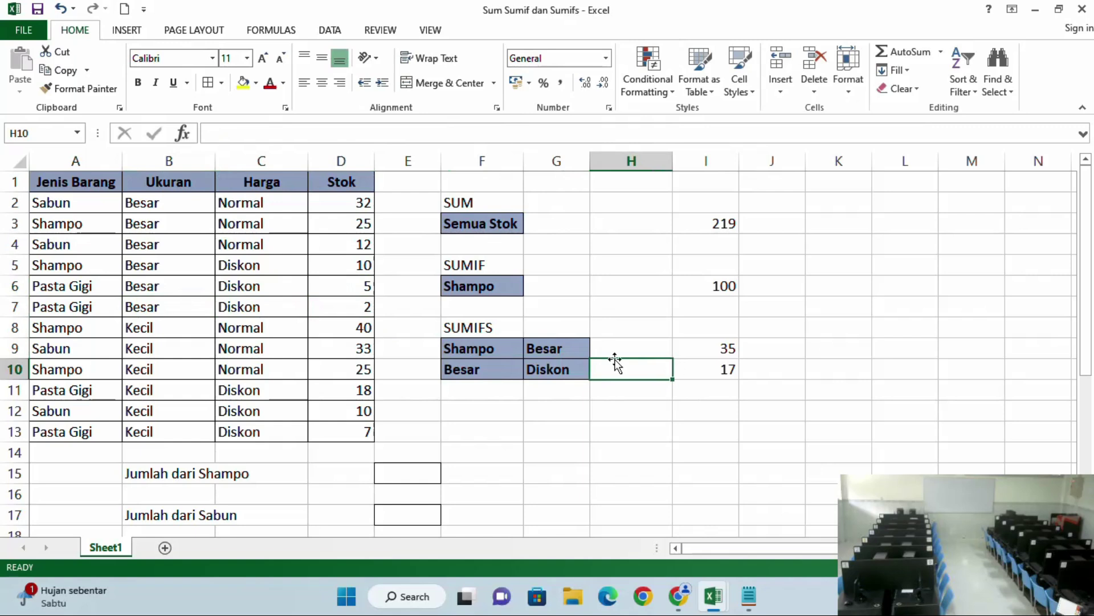
pyautogui.scroll(-3, 420, 402)
pyautogui.scroll(1, 399, 385)
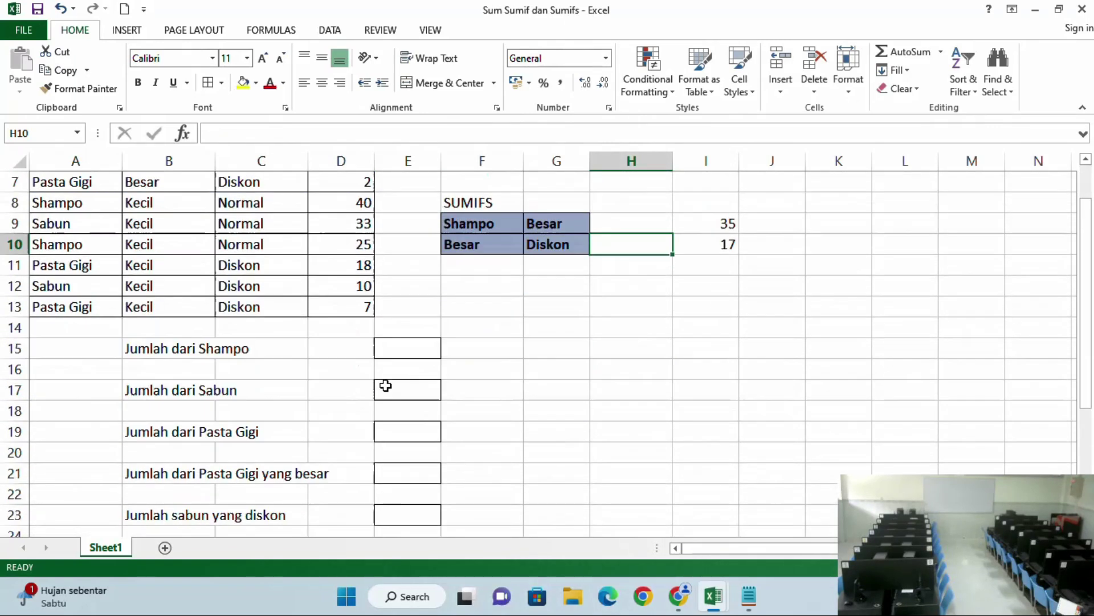
pyautogui.scroll(-1, 385, 386)
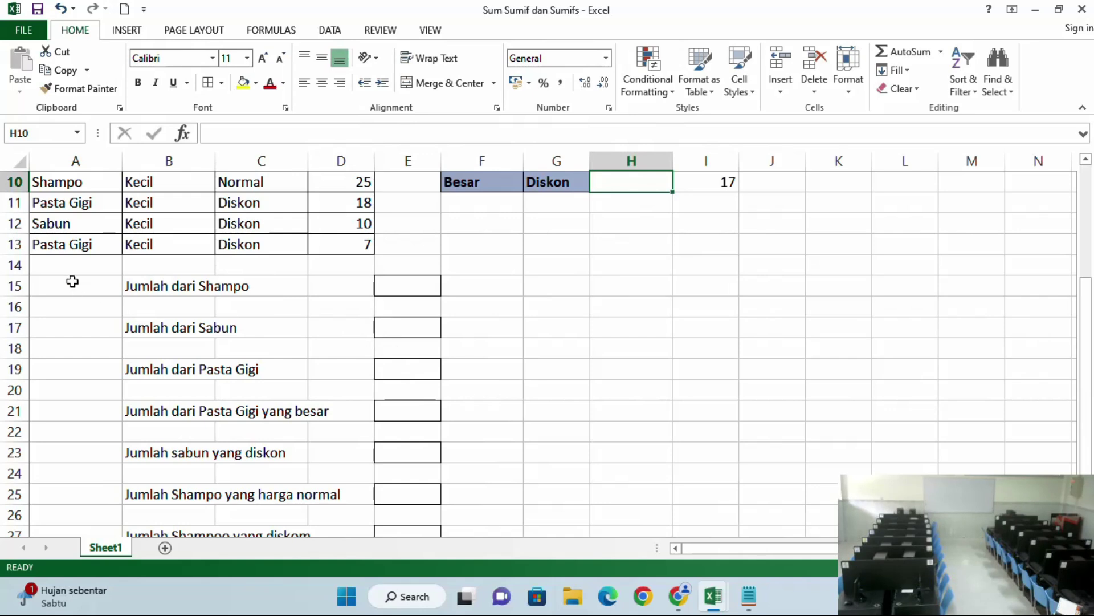
pyautogui.doubleClick(393, 328)
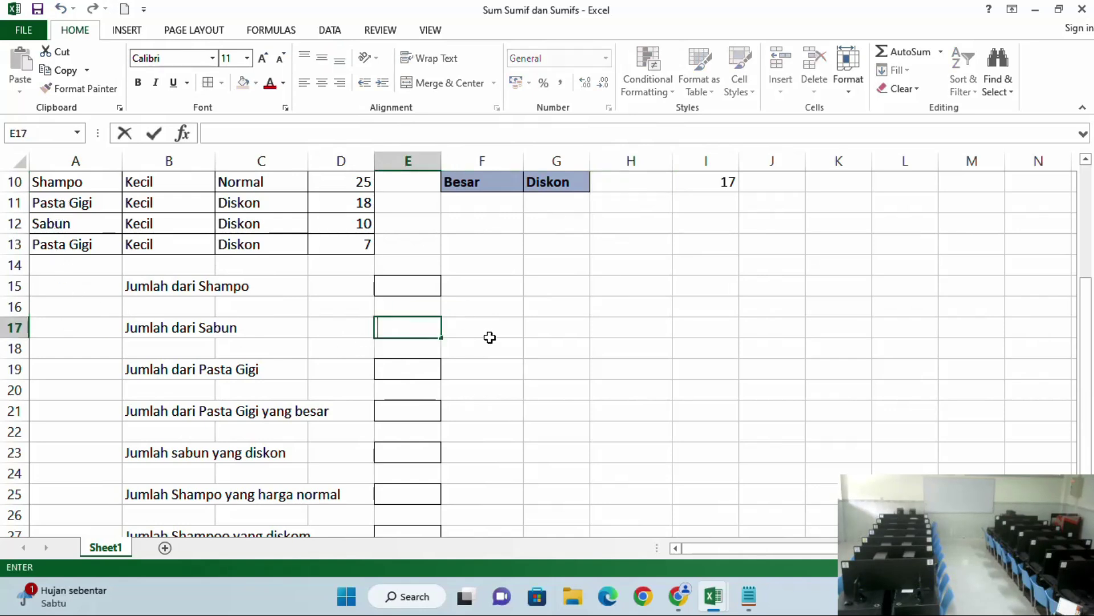
pyautogui.write('=')
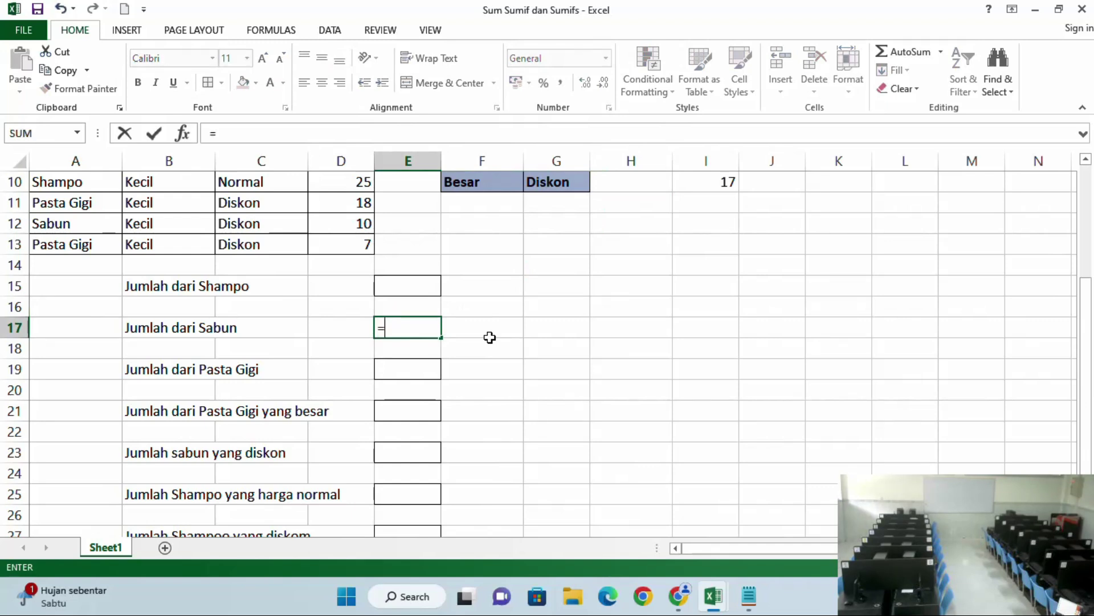
pyautogui.scroll(3, 491, 337)
pyautogui.scroll(-2, 488, 285)
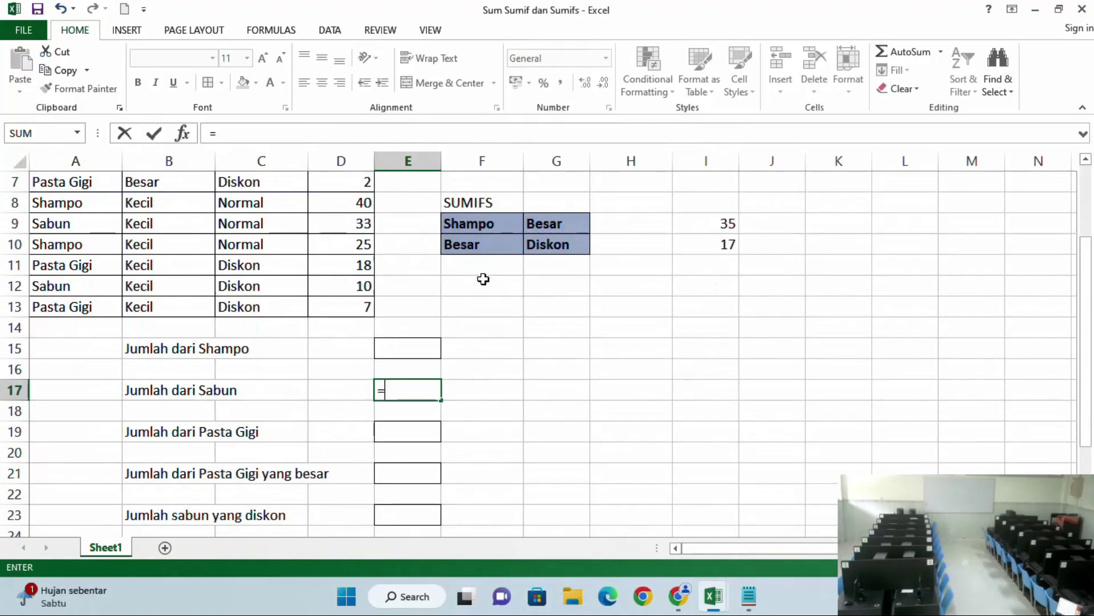
pyautogui.scroll(2, 492, 387)
pyautogui.scroll(-2, 492, 387)
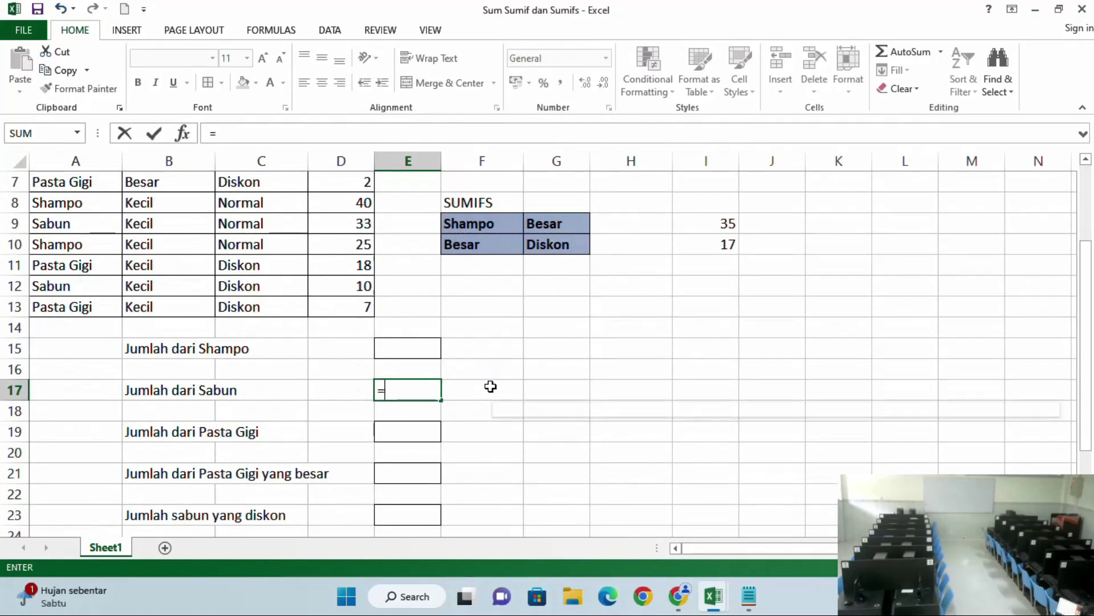
pyautogui.write('sumif')
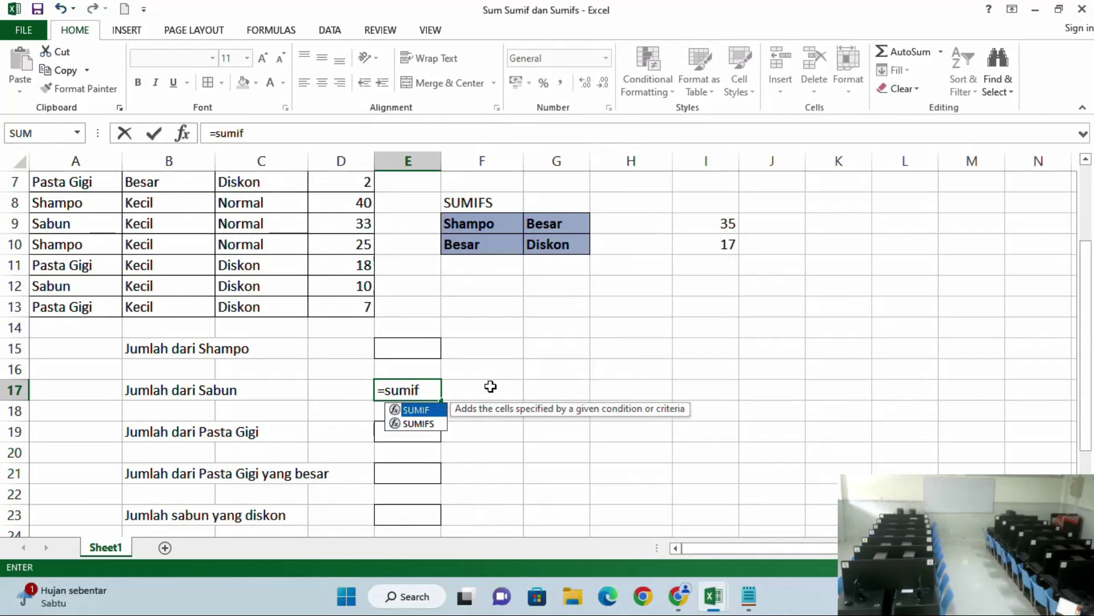
pyautogui.write('(')
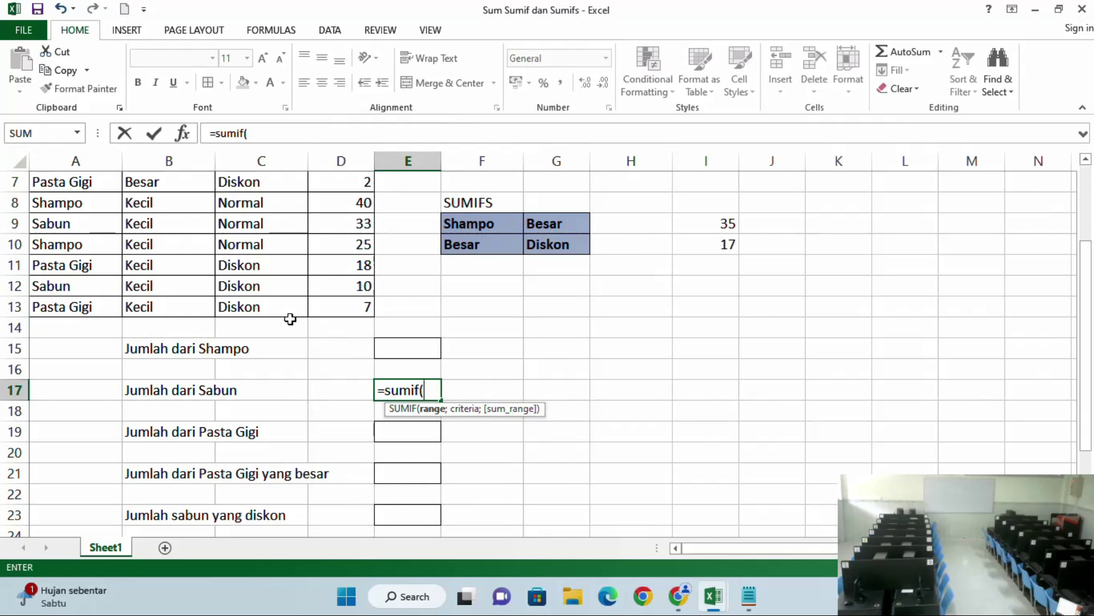
pyautogui.scroll(1, 285, 310)
pyautogui.scroll(1, 285, 310)
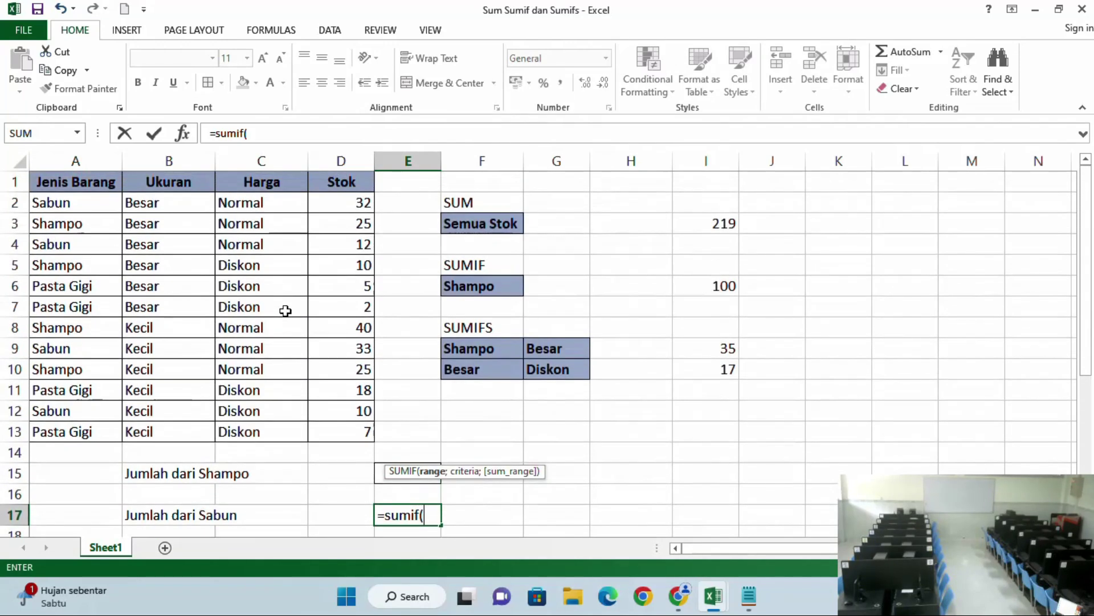
pyautogui.scroll(-1, 285, 311)
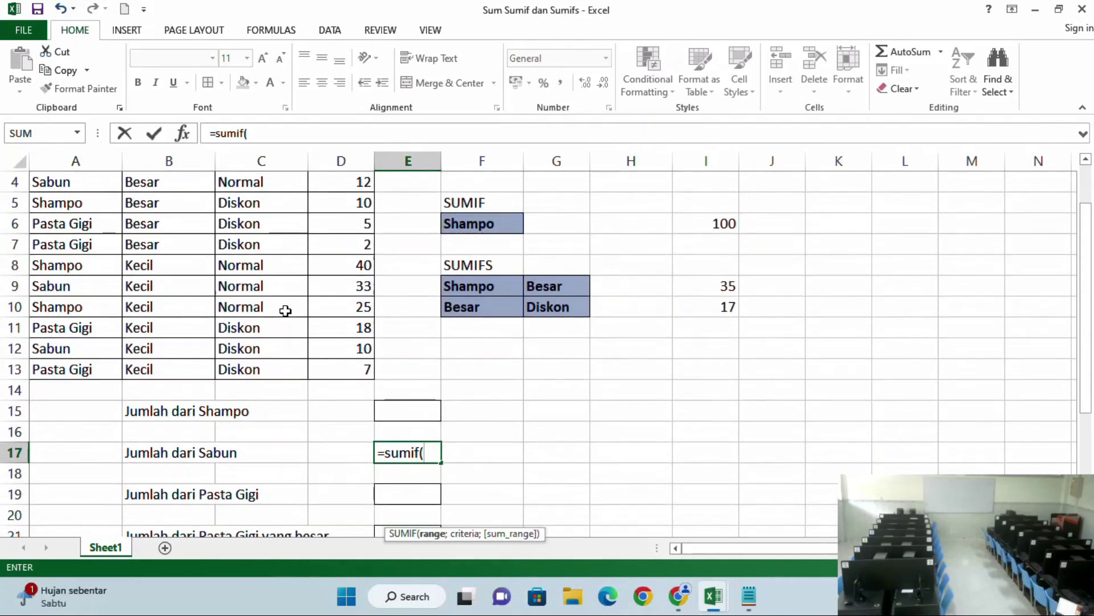
pyautogui.scroll(1, 174, 440)
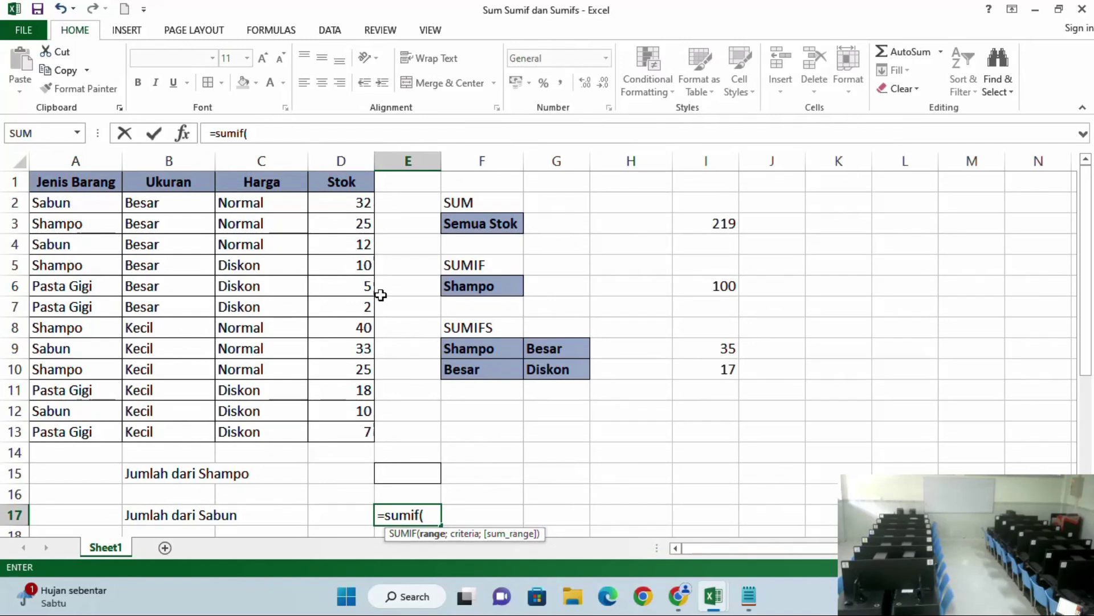
pyautogui.press('BackSpace')
pyautogui.press('BackSpace')
pyautogui.press('BackSpace')
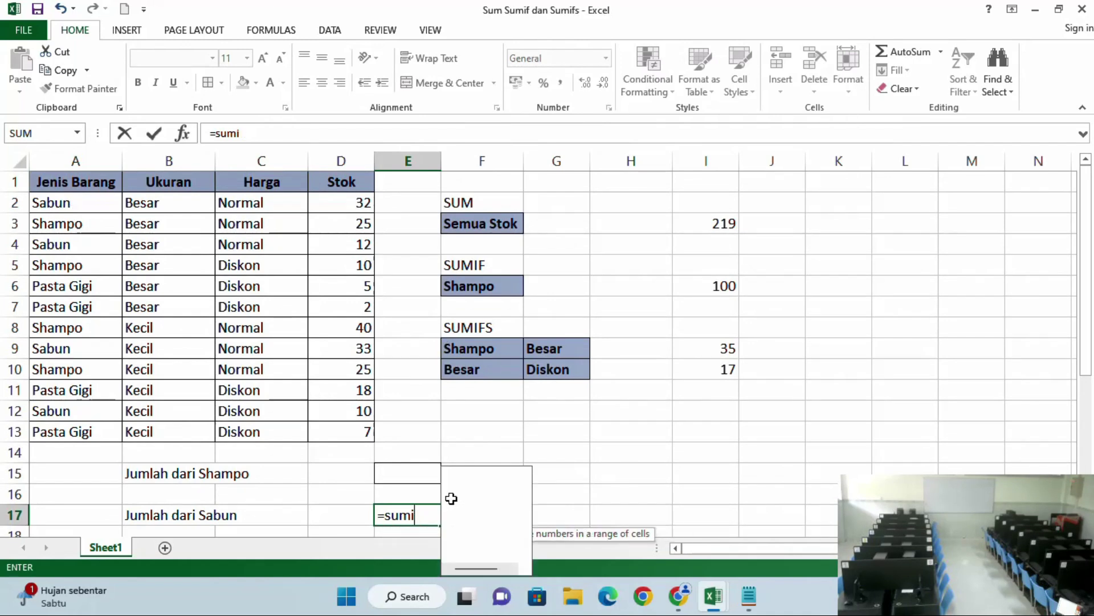
pyautogui.press('Escape')
# Start a SUMIF formula in cell E17 with the Jenis Barang cells A2:A13 as its criteria range.
pyautogui.click(717, 288)
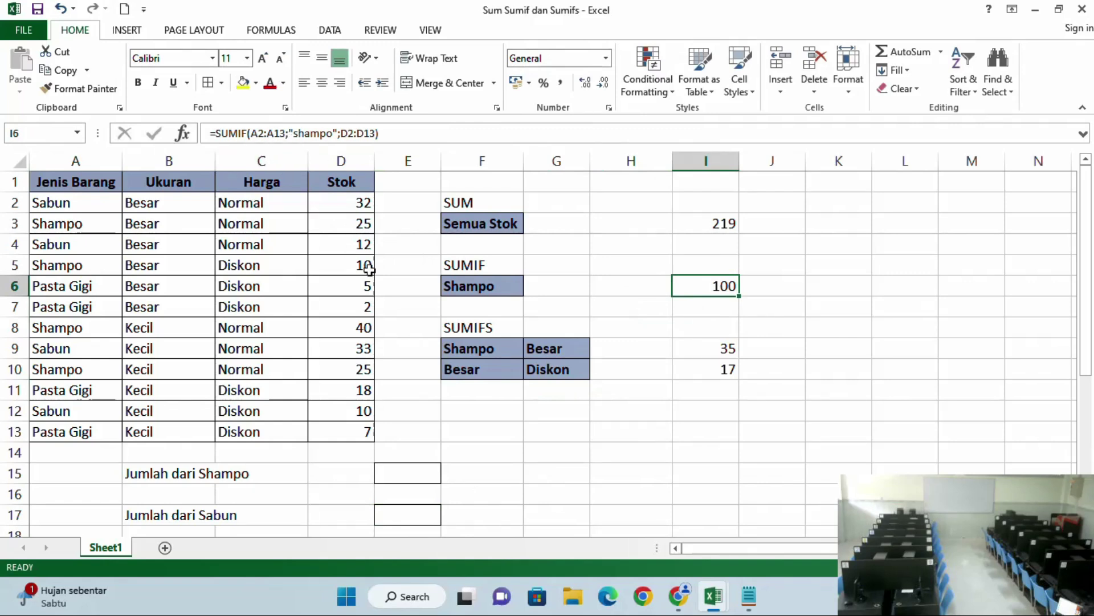
pyautogui.scroll(-1, 447, 433)
pyautogui.click(471, 467)
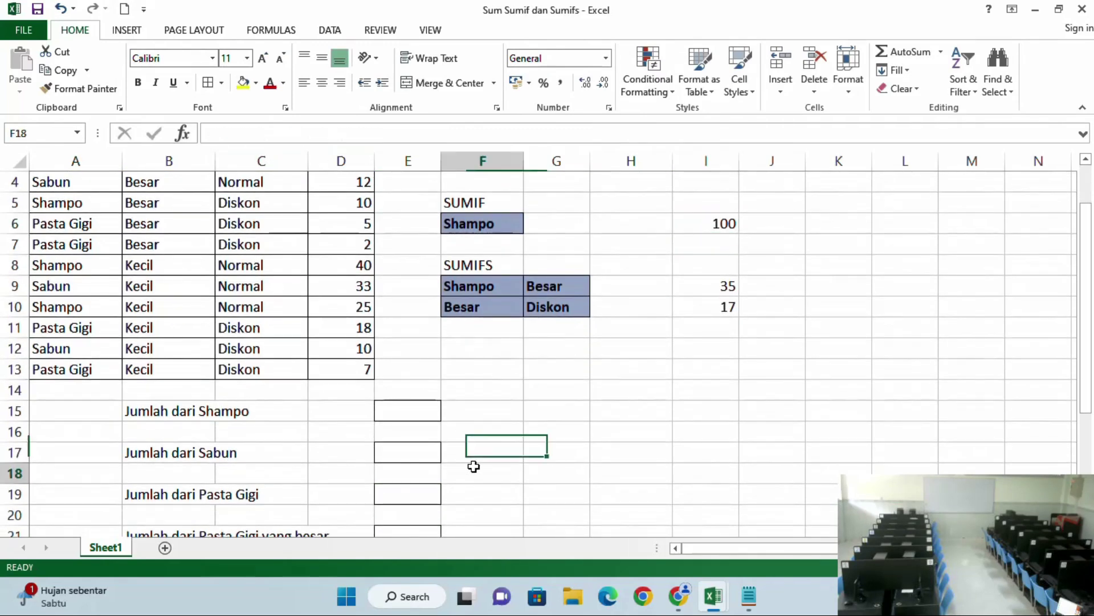
pyautogui.doubleClick(402, 449)
pyautogui.write('=s')
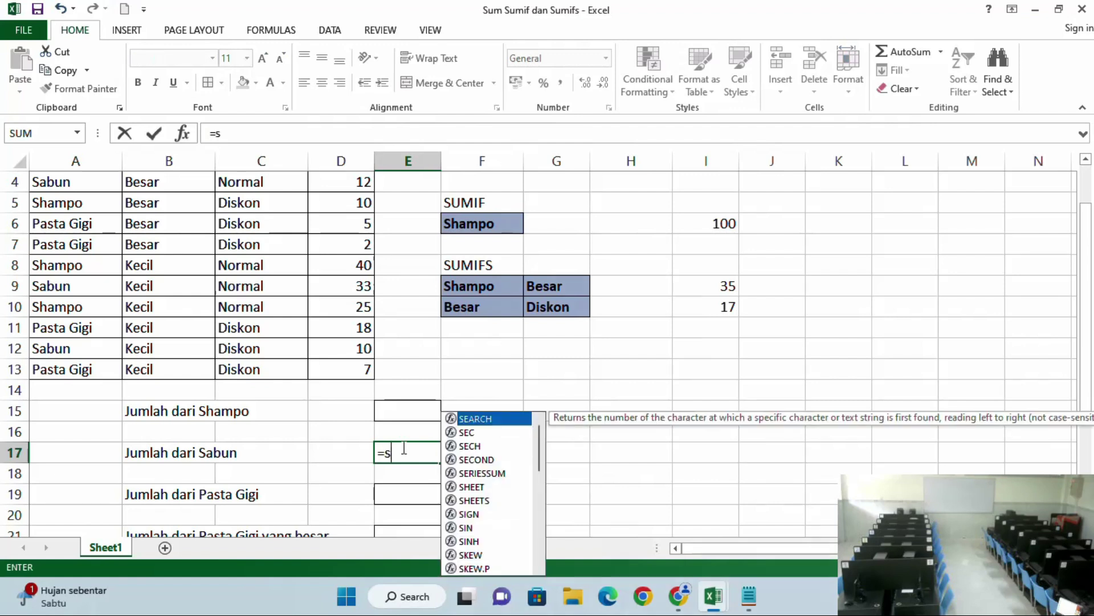
pyautogui.write('umif')
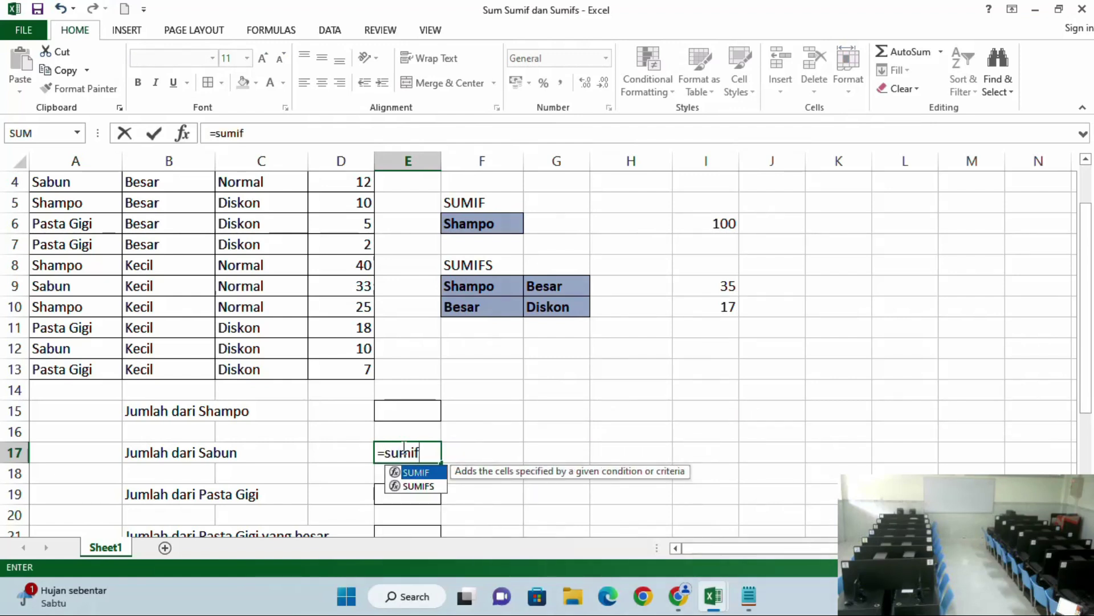
pyautogui.write('(')
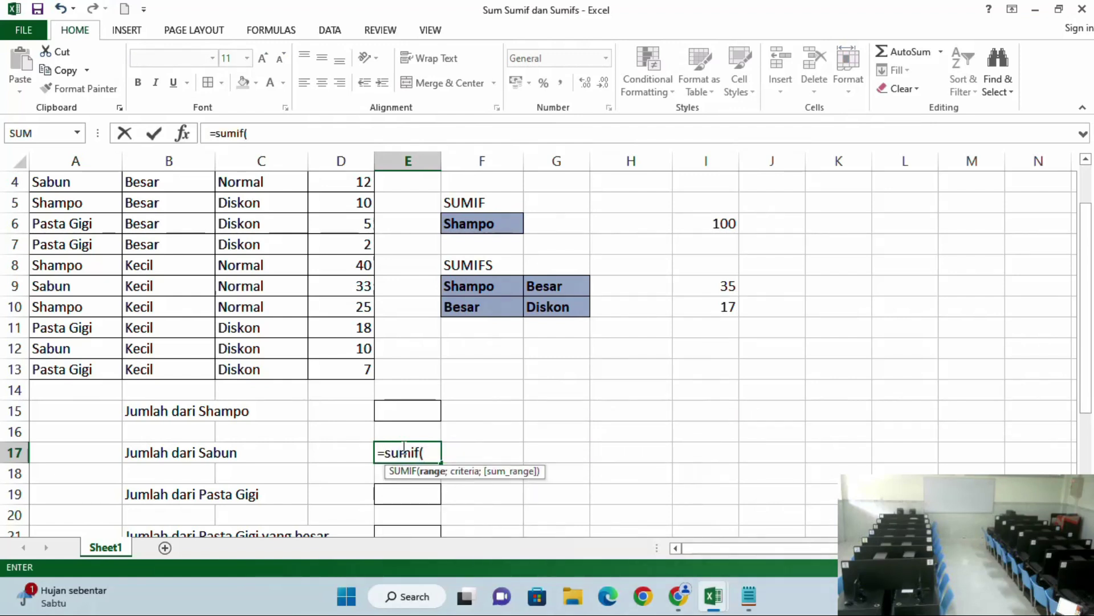
pyautogui.scroll(1, 245, 434)
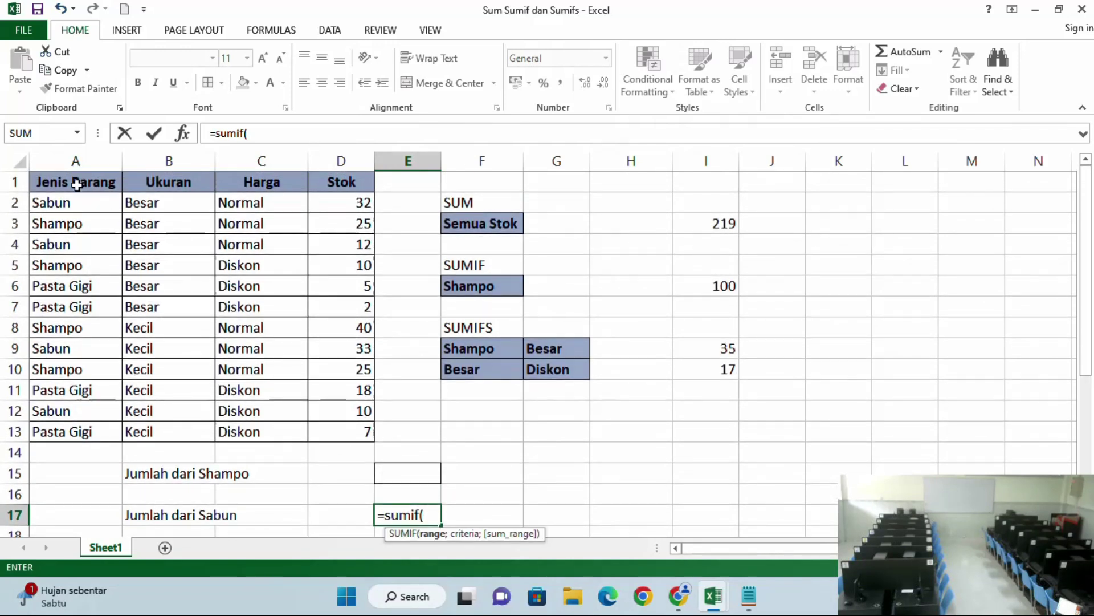
pyautogui.moveTo(80, 203); pyautogui.dragTo(80, 435)
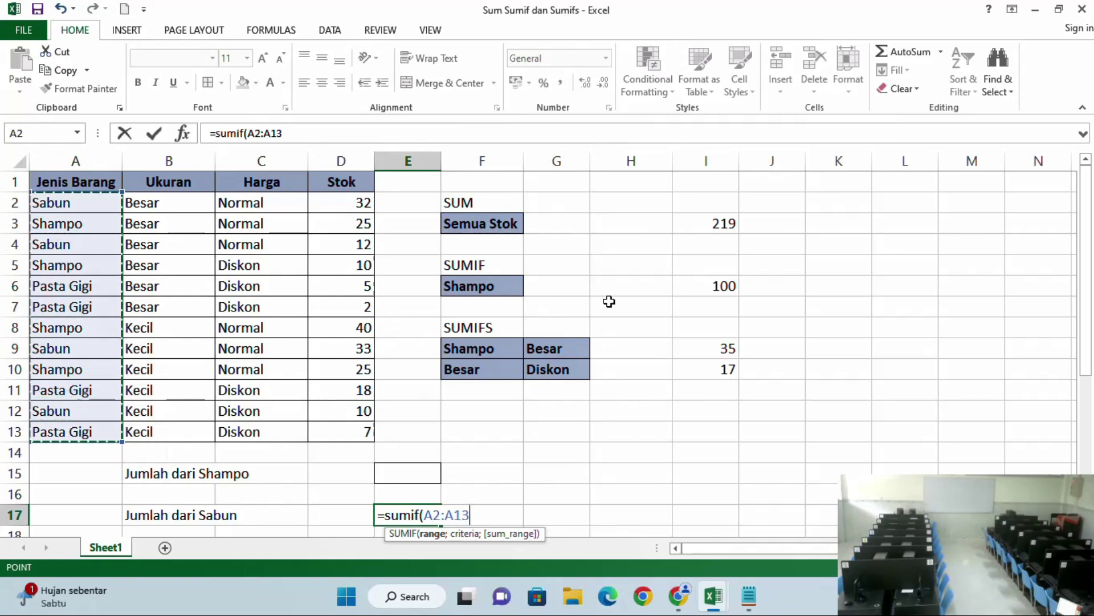
# Complete the SUMIF formula in E17 with the criterion "sabun" and the Stok cells D2:D13 as the sum range.
pyautogui.write(';')
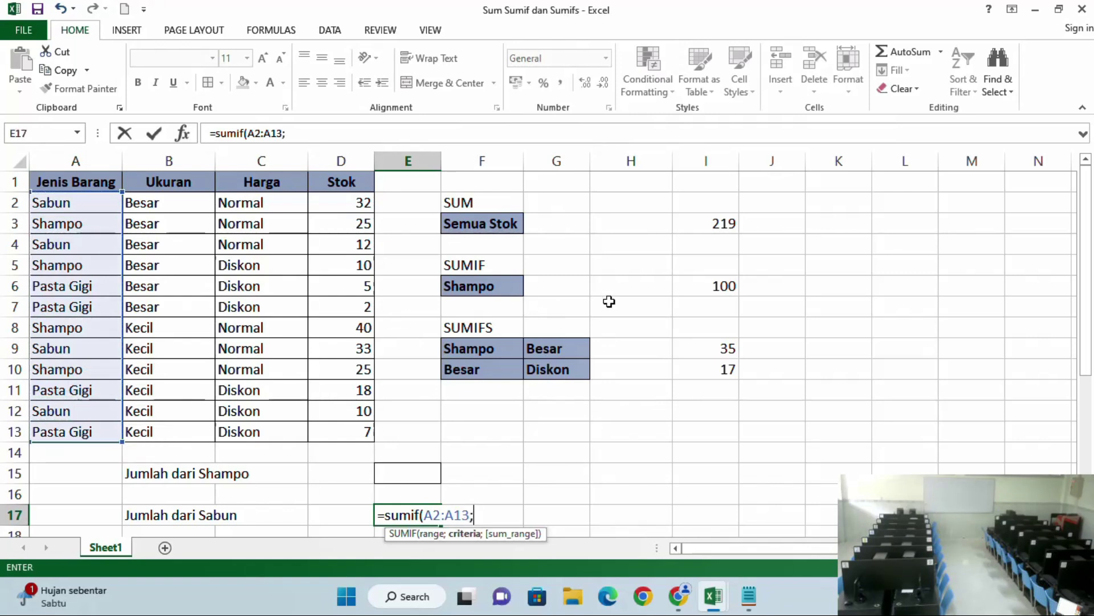
pyautogui.write('"')
pyautogui.write('sabun')
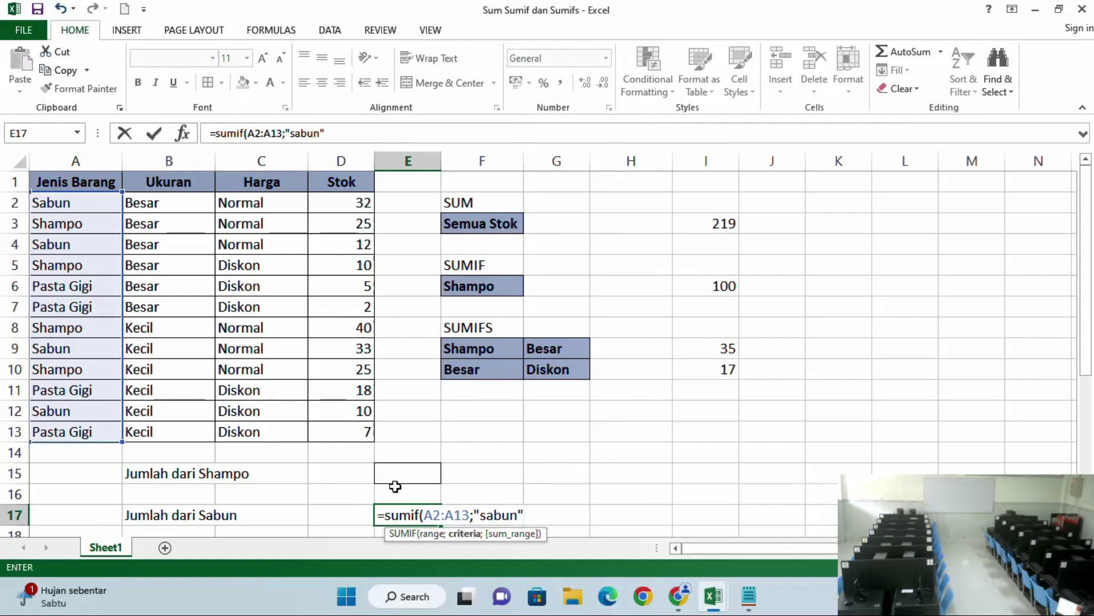
pyautogui.write('";')
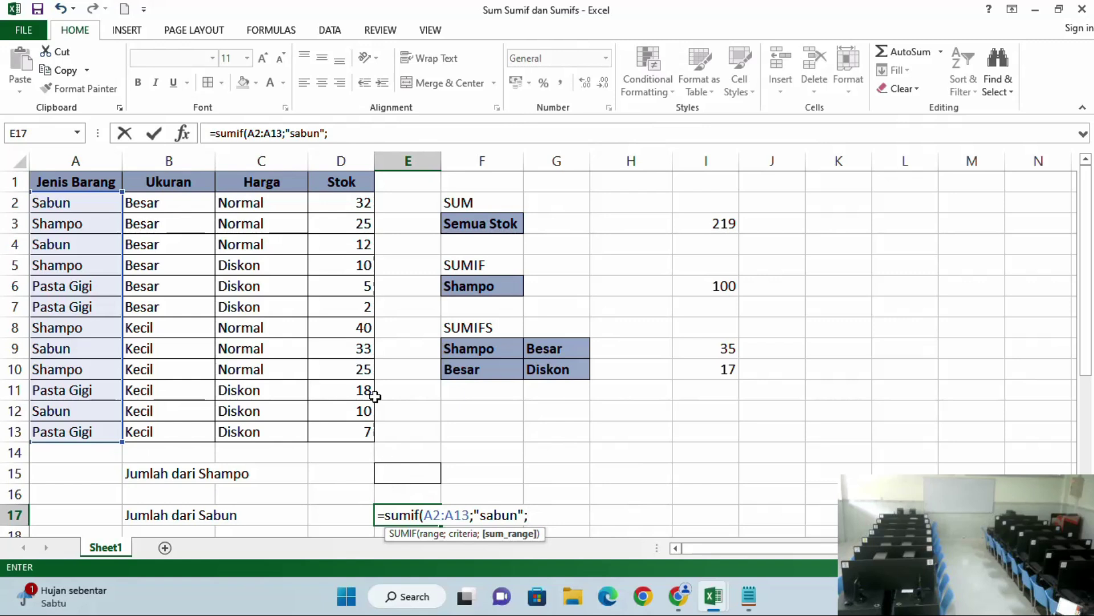
pyautogui.moveTo(346, 201); pyautogui.dragTo(344, 426)
pyautogui.write(')')
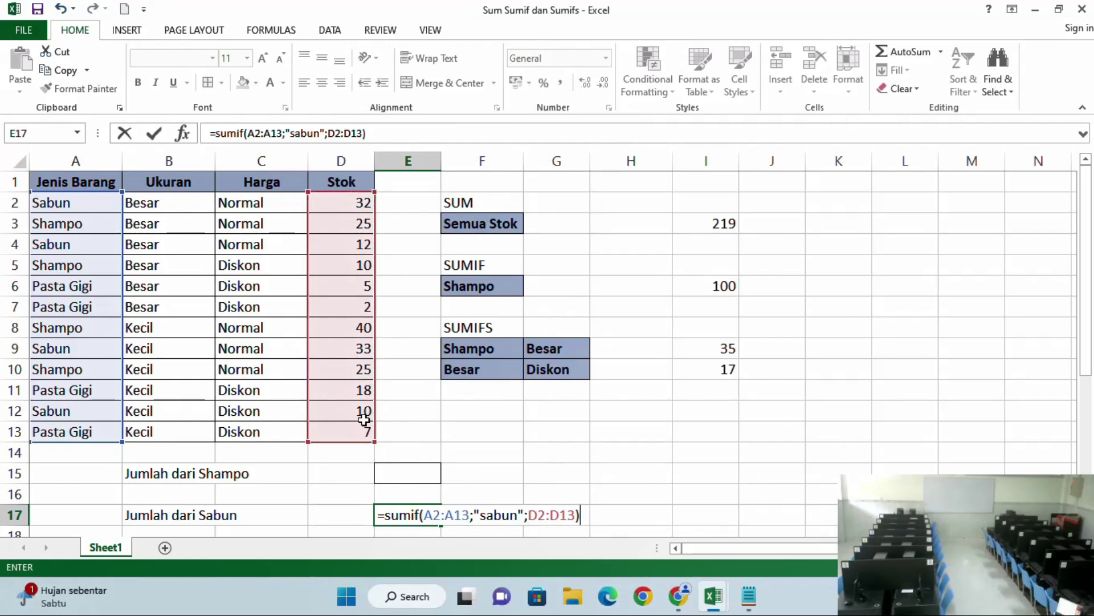
pyautogui.press('Return')
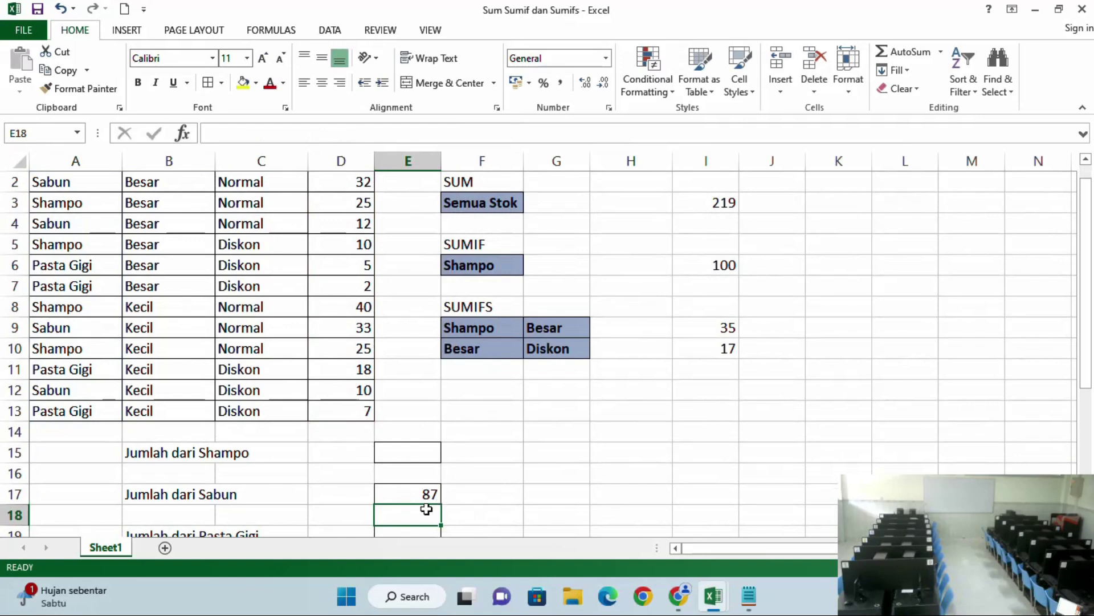
# Check the SUMIF total in E17 against the Stok values of the Sabun rows.
pyautogui.click(427, 492)
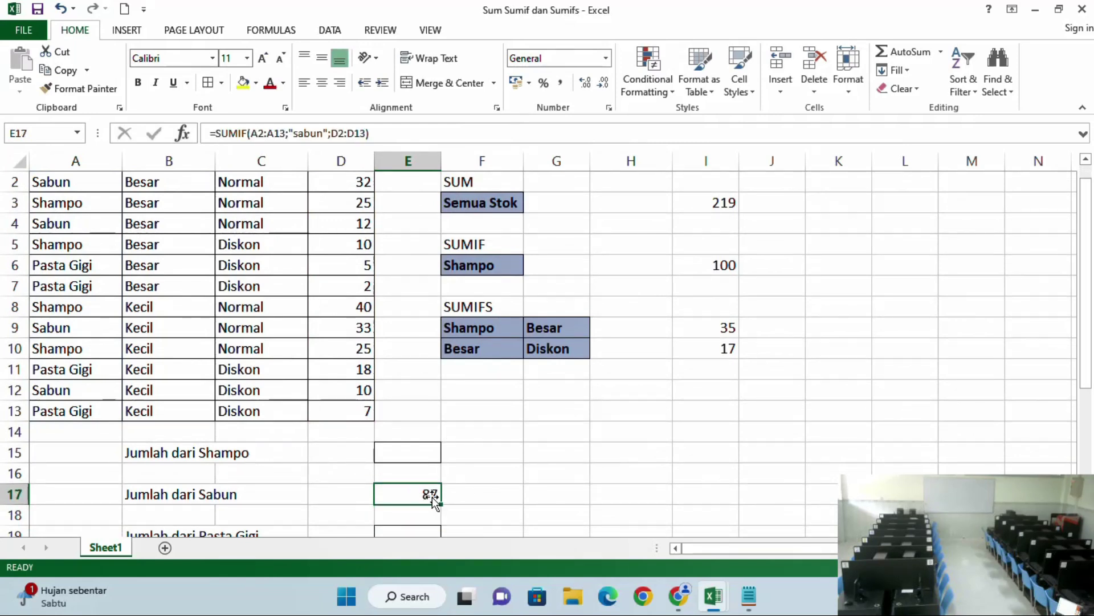
pyautogui.scroll(1, 167, 258)
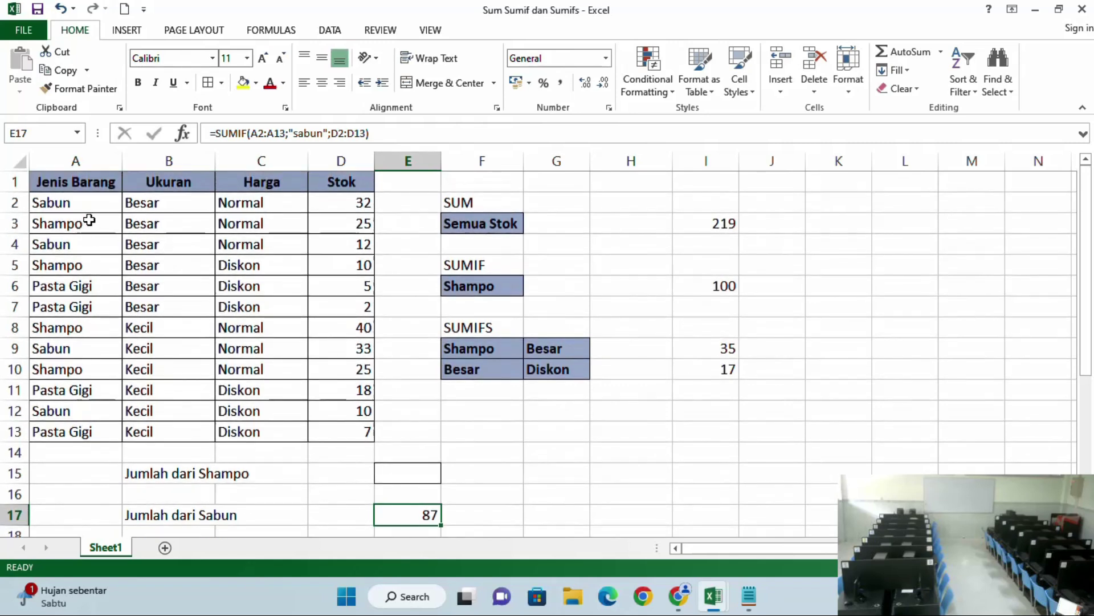
pyautogui.click(358, 201)
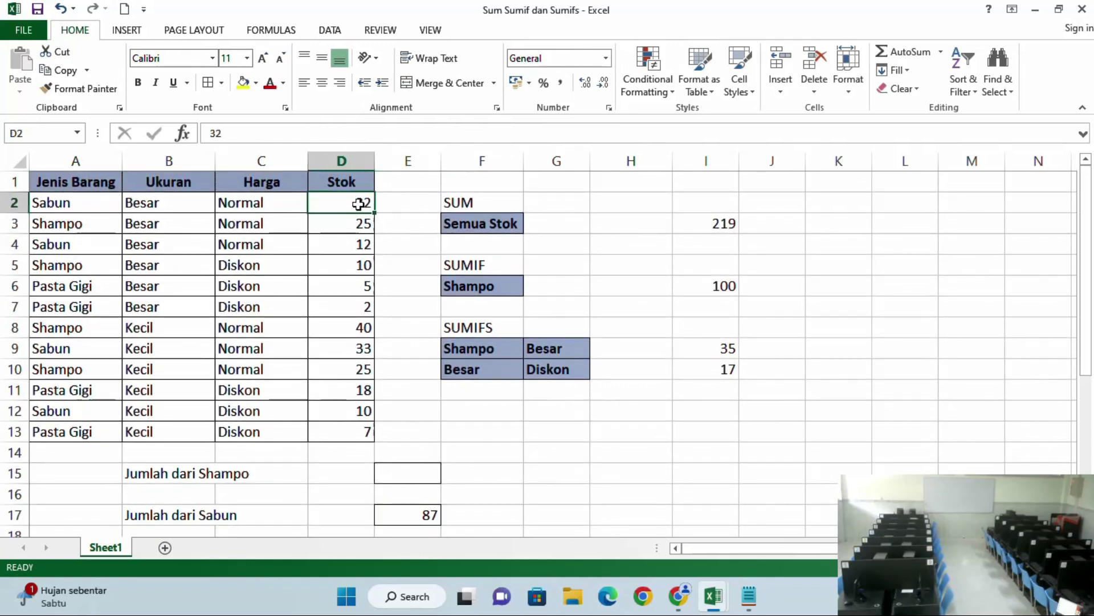
pyautogui.click(364, 245)
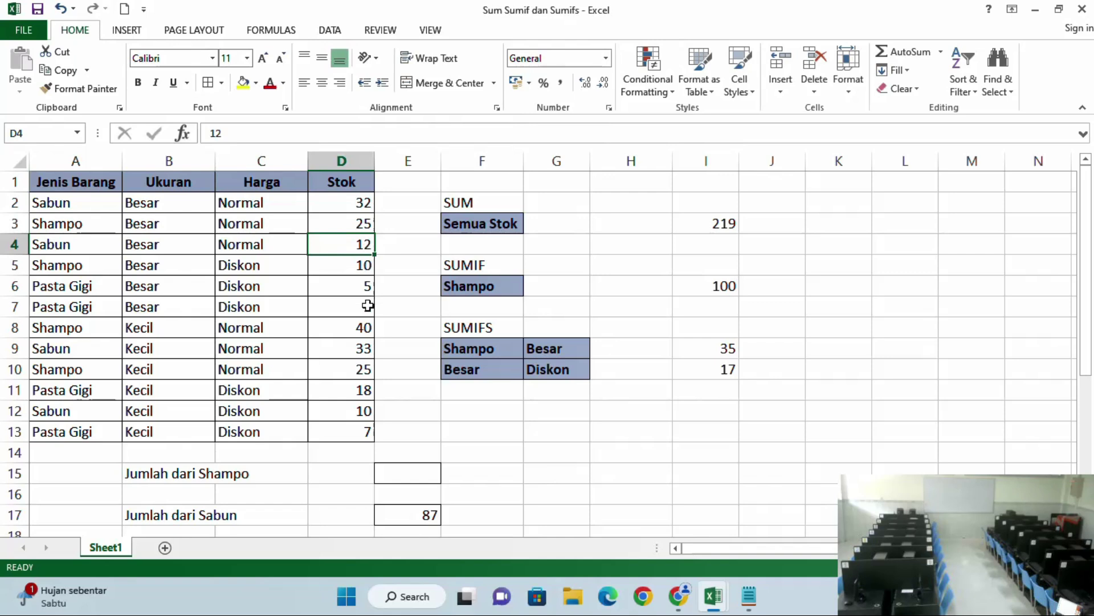
pyautogui.click(363, 349)
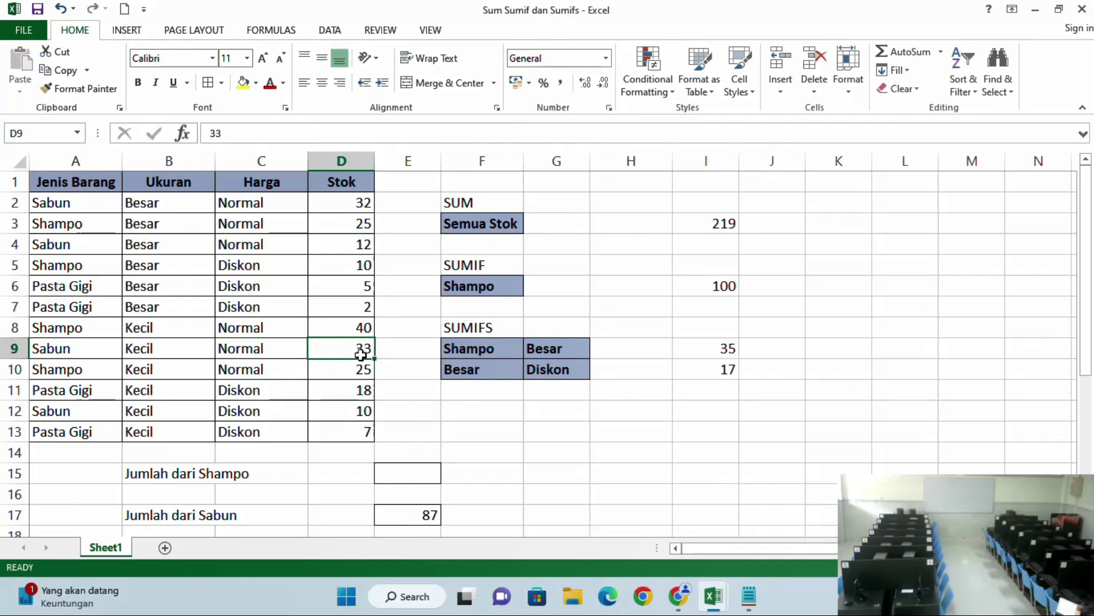
pyautogui.click(363, 411)
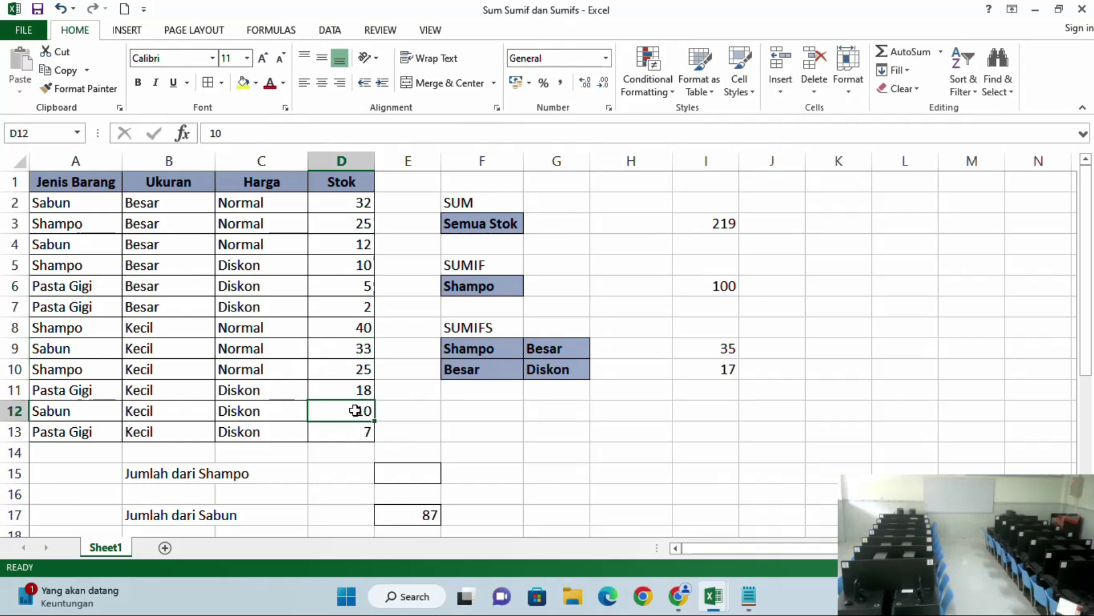
pyautogui.click(427, 509)
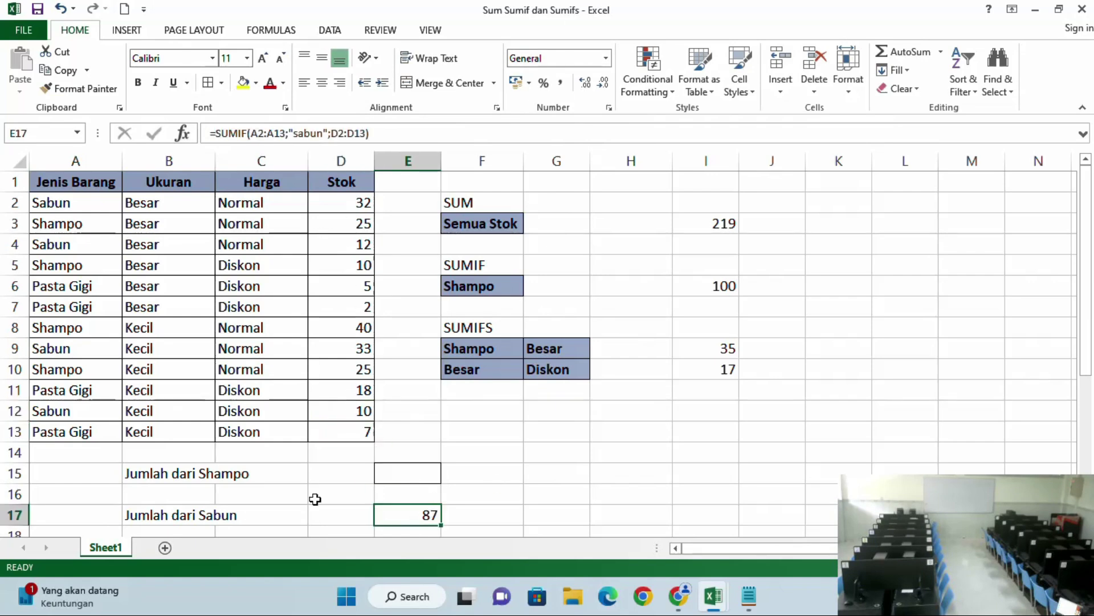
# Read through the list of exercise totals in rows 15 to 29 below the stock table.
pyautogui.scroll(-2, 373, 371)
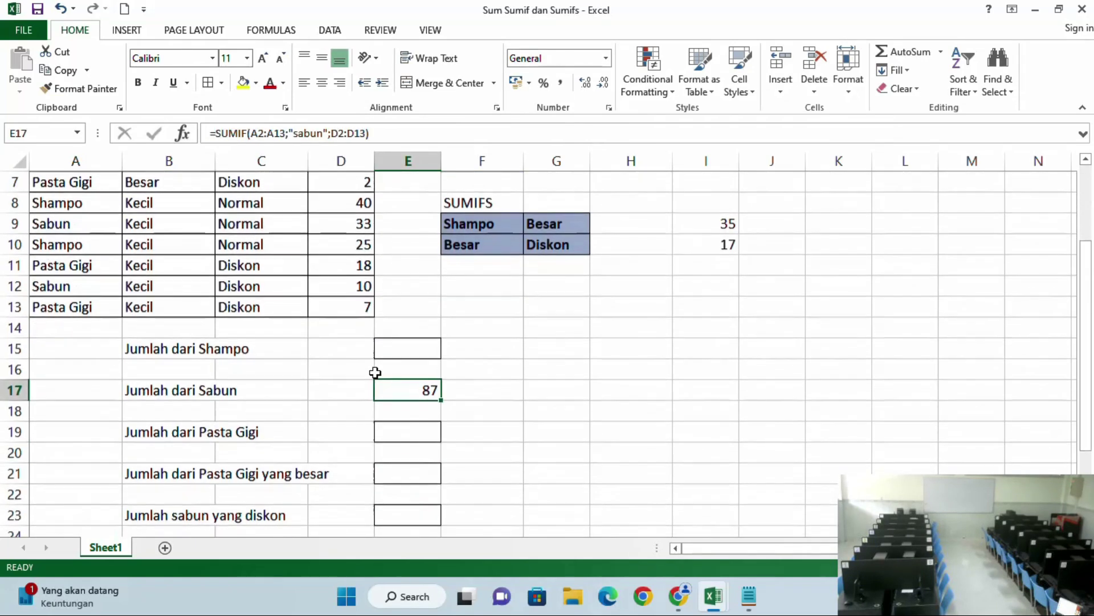
pyautogui.scroll(1, 393, 386)
pyautogui.scroll(-2, 398, 391)
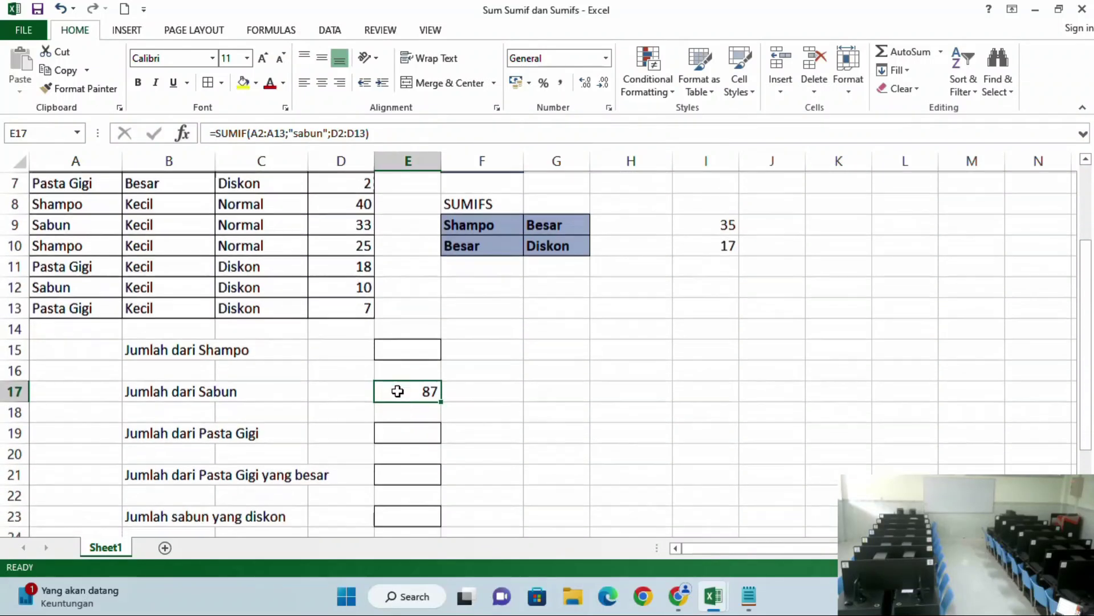
pyautogui.scroll(-1, 397, 359)
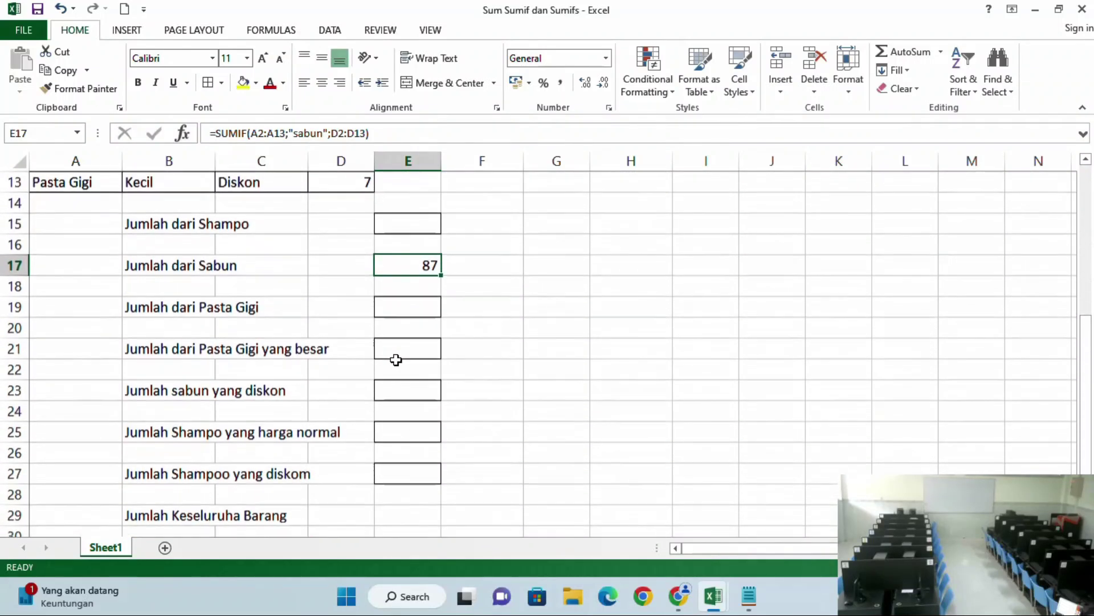
pyautogui.scroll(-2, 399, 368)
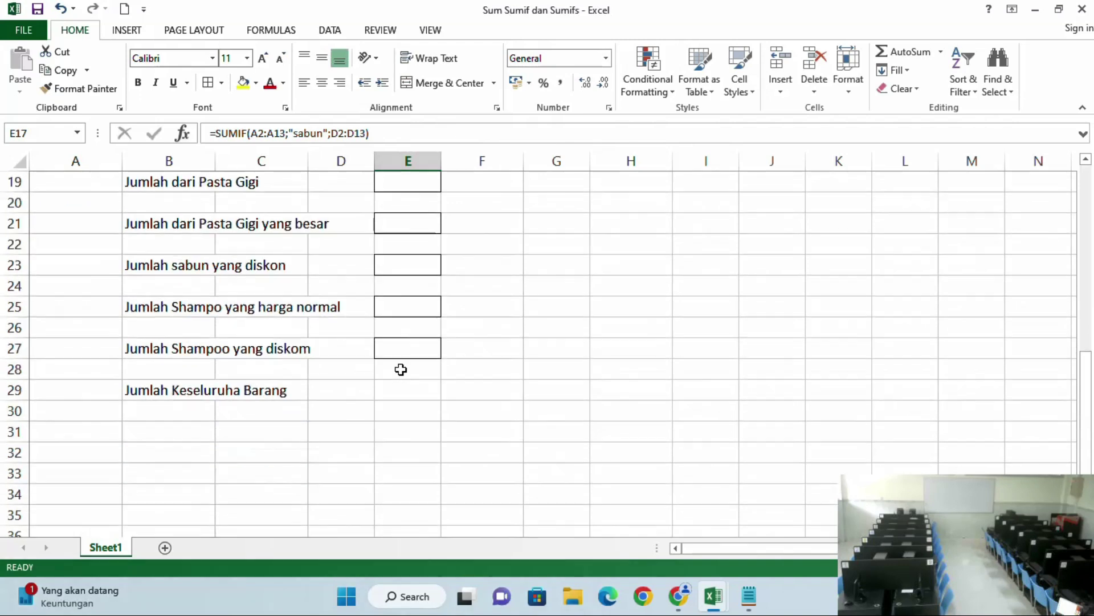
pyautogui.scroll(1, 398, 368)
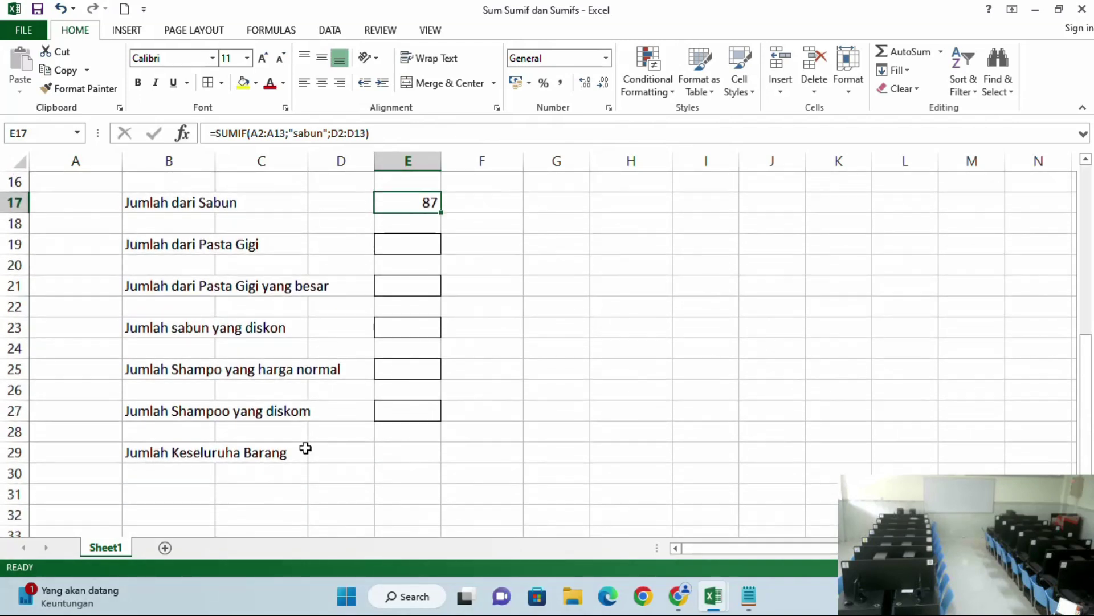
pyautogui.scroll(3, 305, 436)
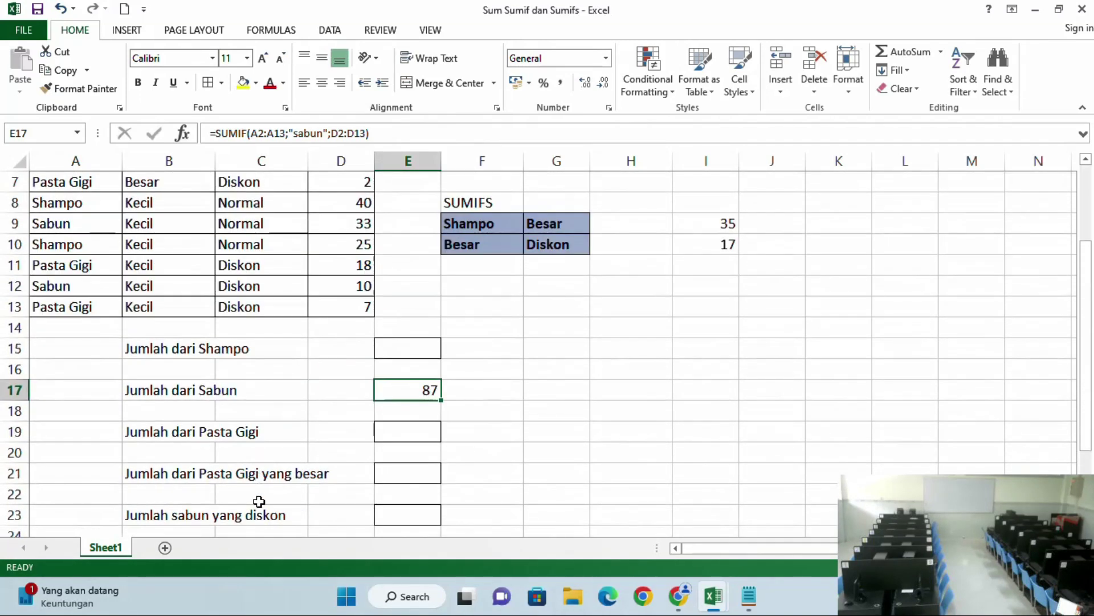
pyautogui.scroll(-1, 259, 501)
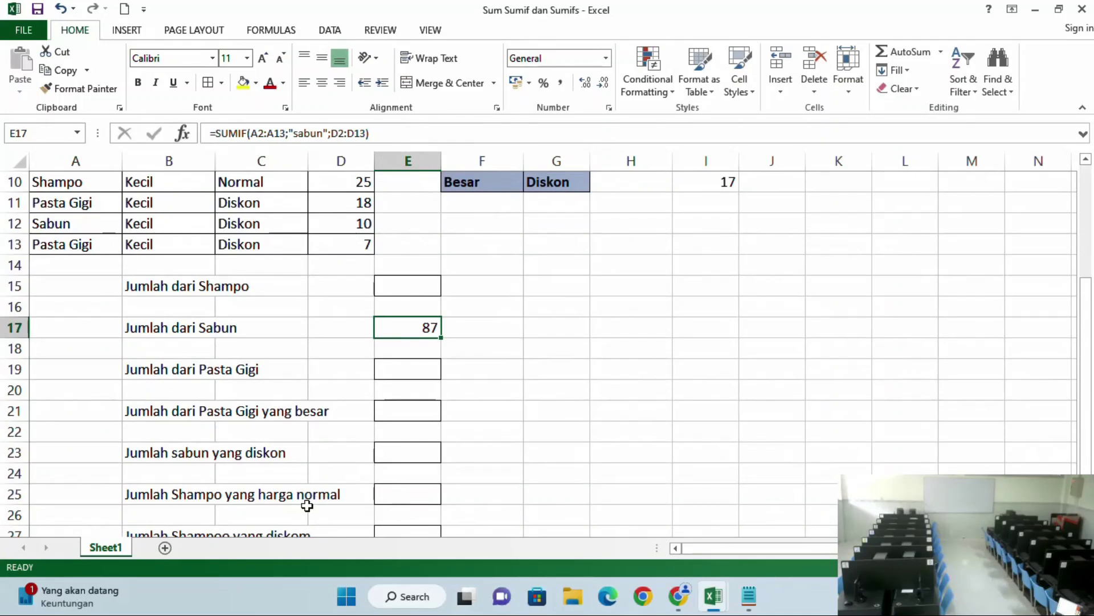
# Start a SUMIFS formula in E25, beside "Jumlah Shampo yang harga normal", with the Stok cells D2:D13 as its sum range.
pyautogui.click(218, 495)
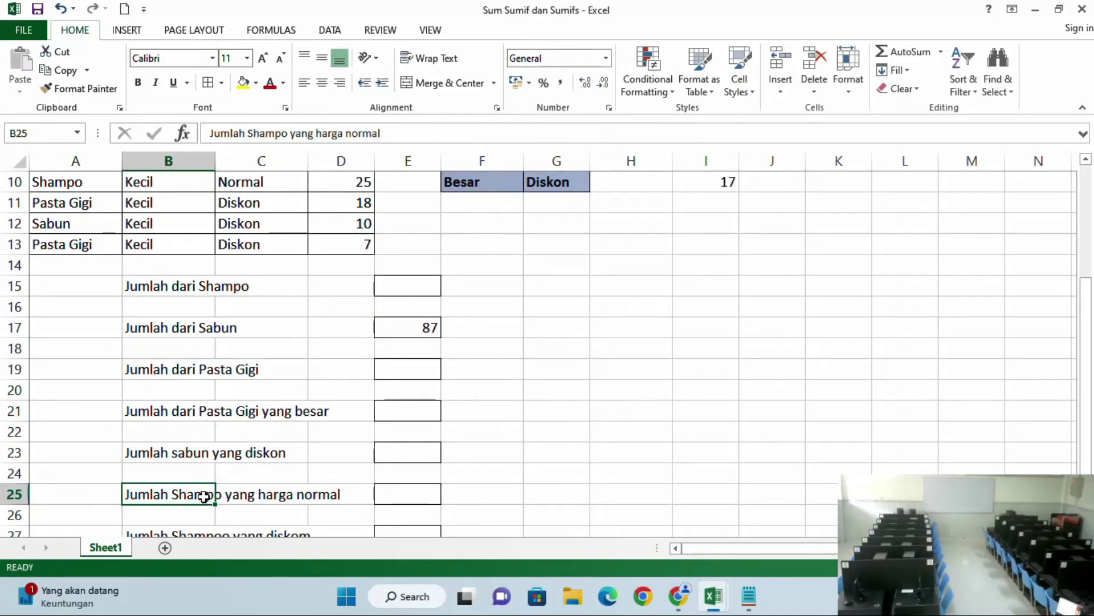
pyautogui.click(289, 495)
pyautogui.doubleClick(406, 496)
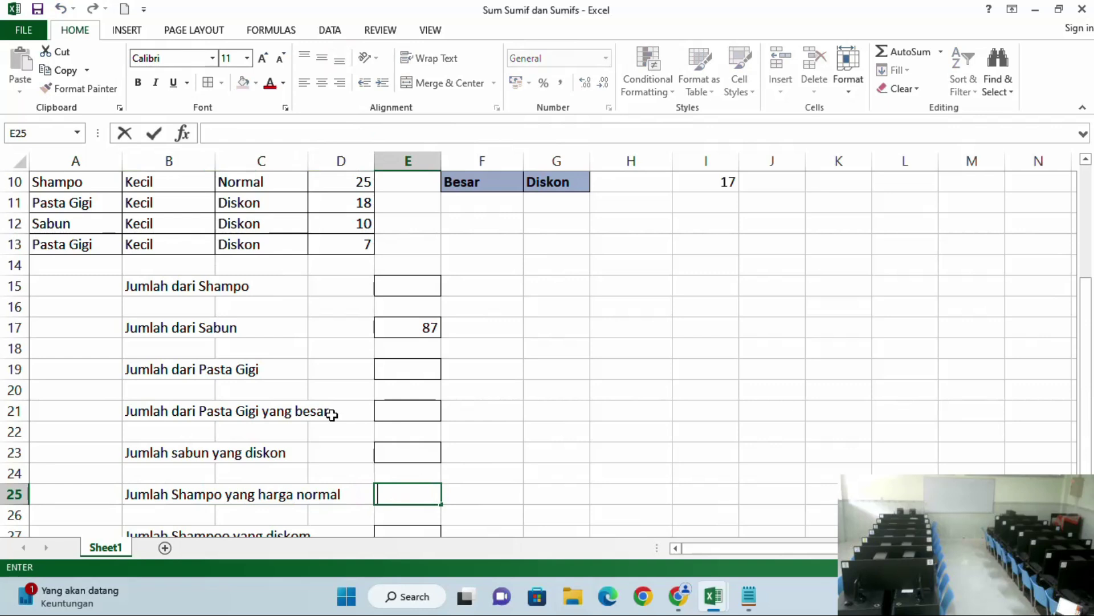
pyautogui.write('=')
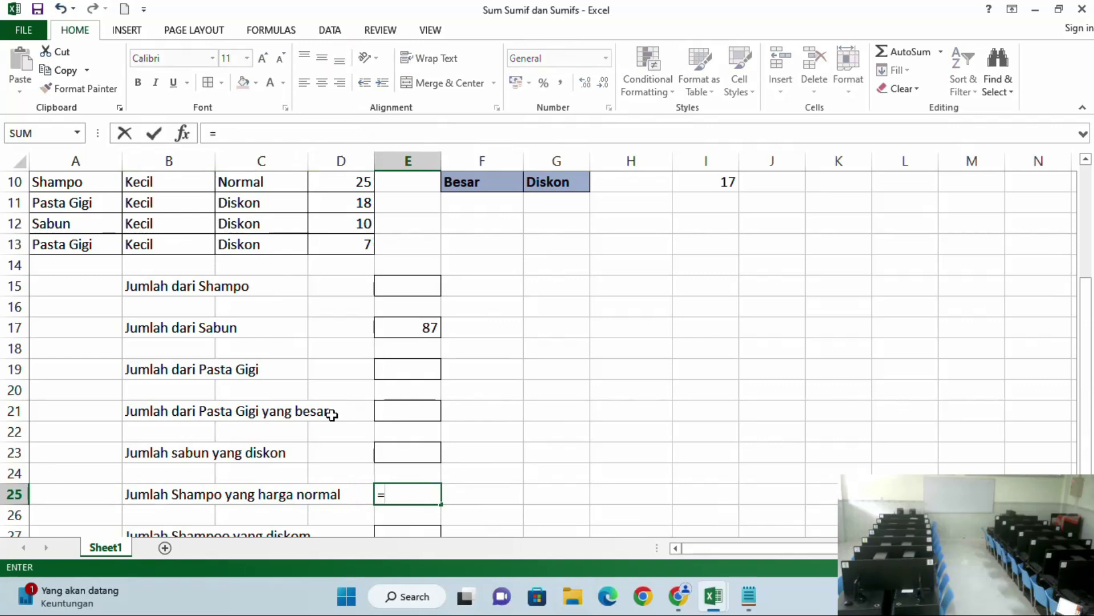
pyautogui.write('sumi')
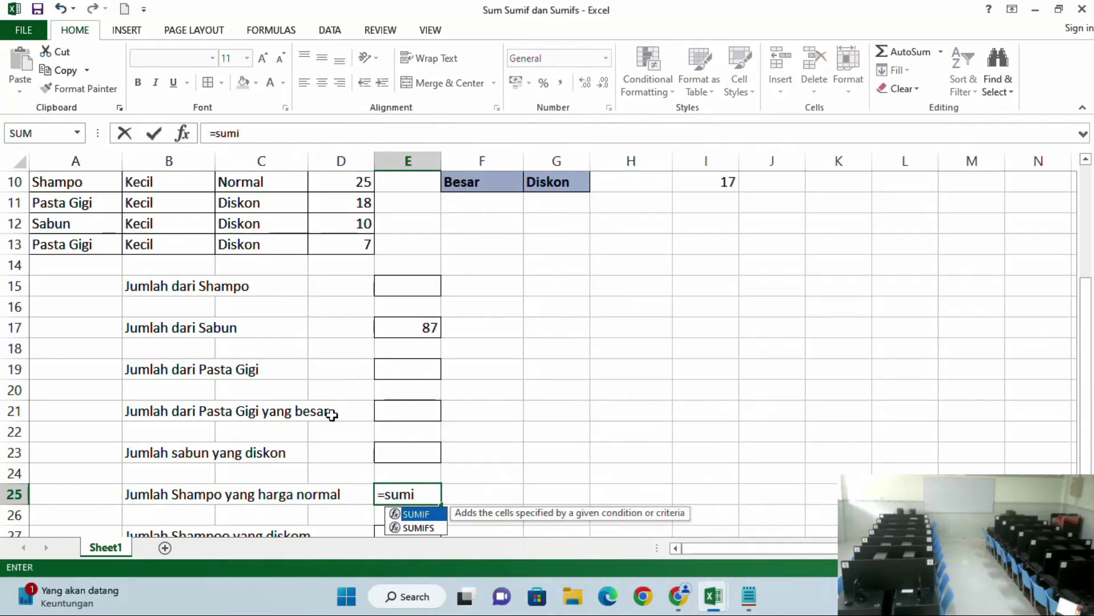
pyautogui.write('fs(')
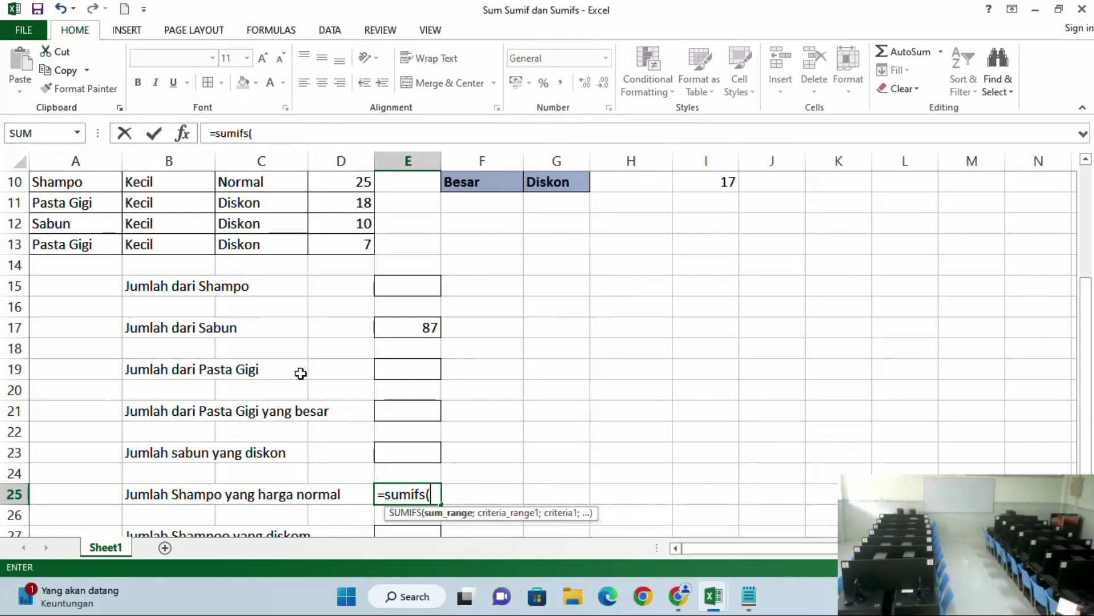
pyautogui.scroll(3, 301, 374)
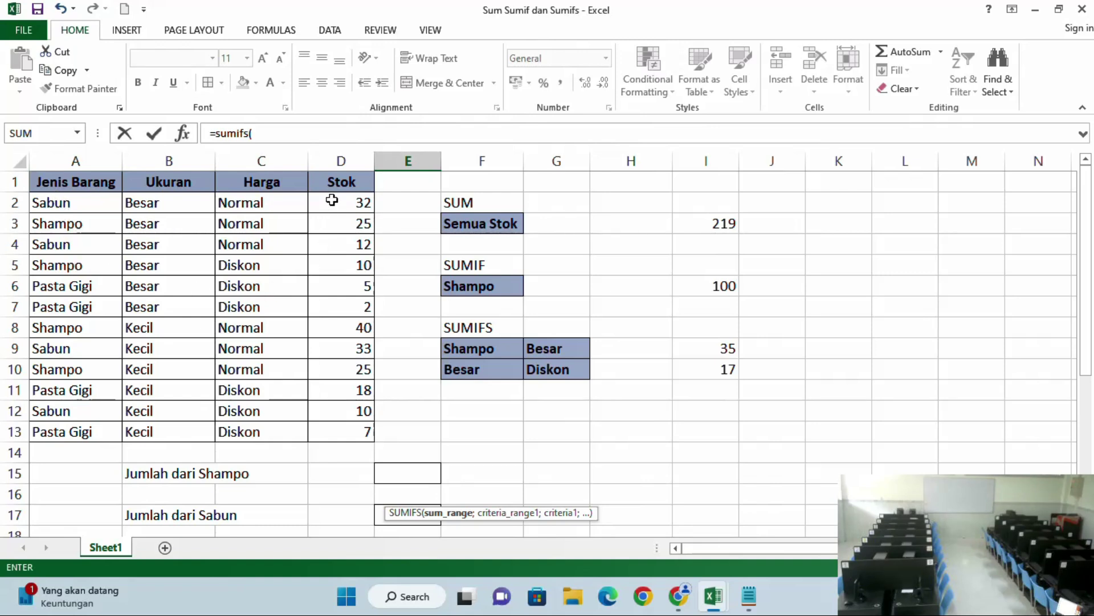
pyautogui.moveTo(332, 199); pyautogui.dragTo(359, 432)
pyautogui.scroll(-4, 450, 445)
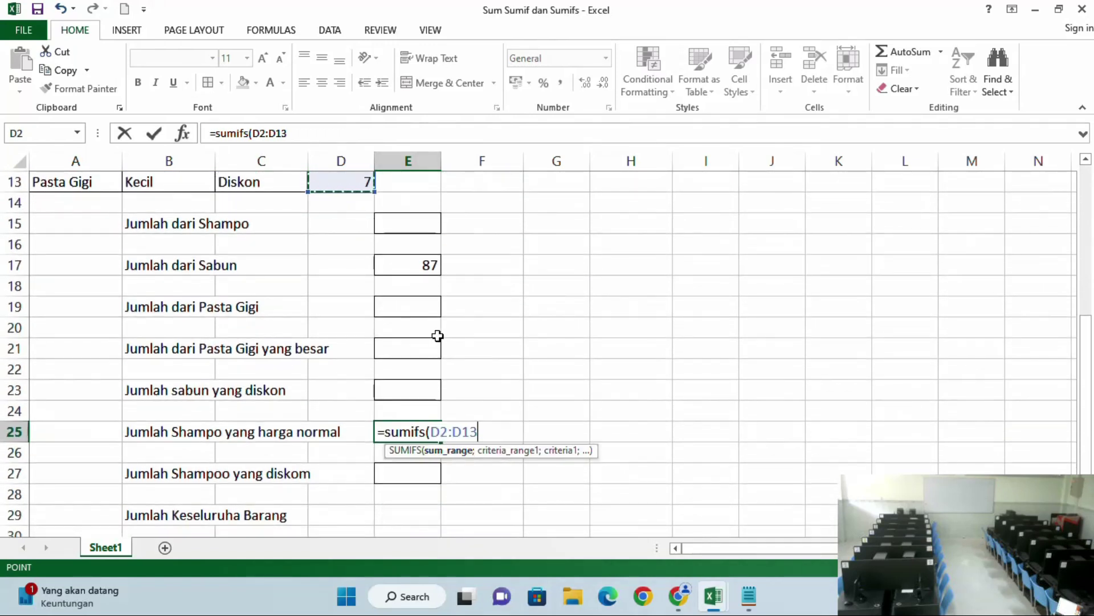
pyautogui.write(';')
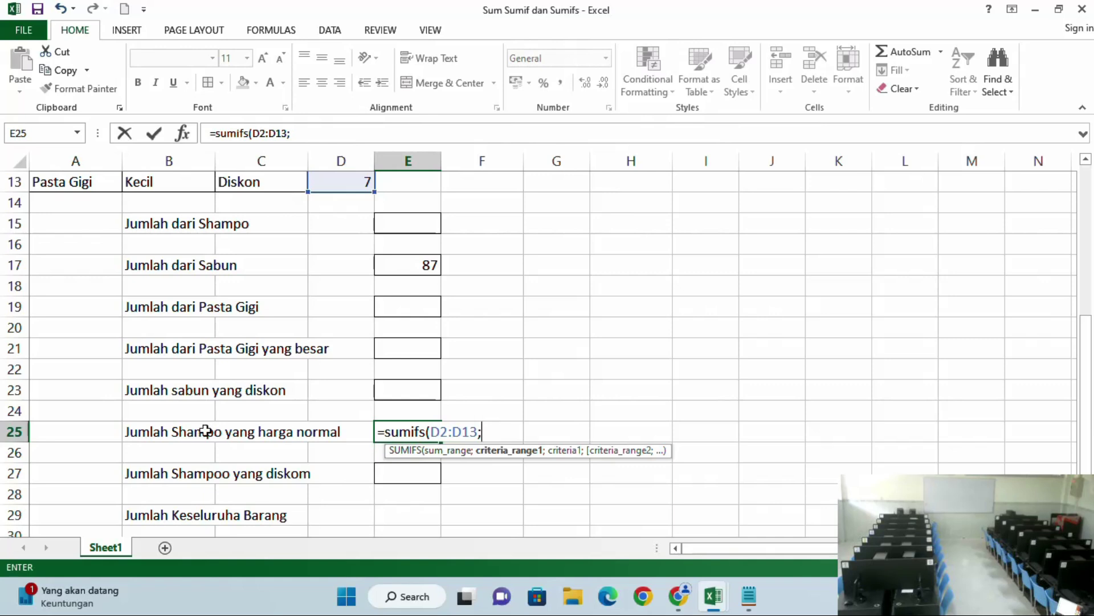
# Add the Jenis Barang cells A2:A13 with the criterion "shampo" as the first condition of the SUMIFS formula in E25.
pyautogui.scroll(4, 88, 342)
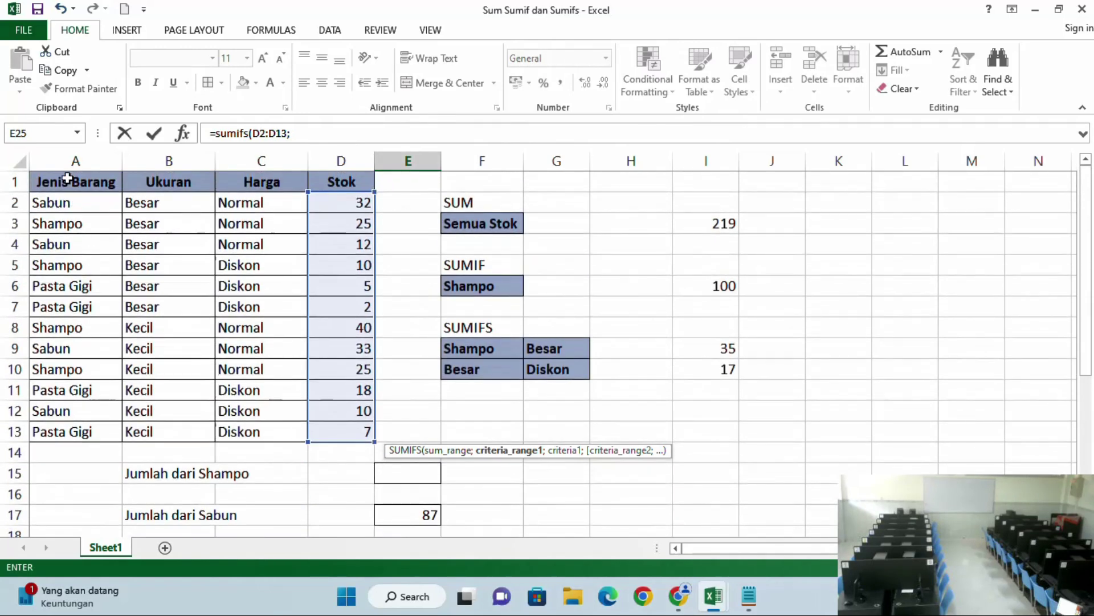
pyautogui.moveTo(64, 203); pyautogui.dragTo(73, 427)
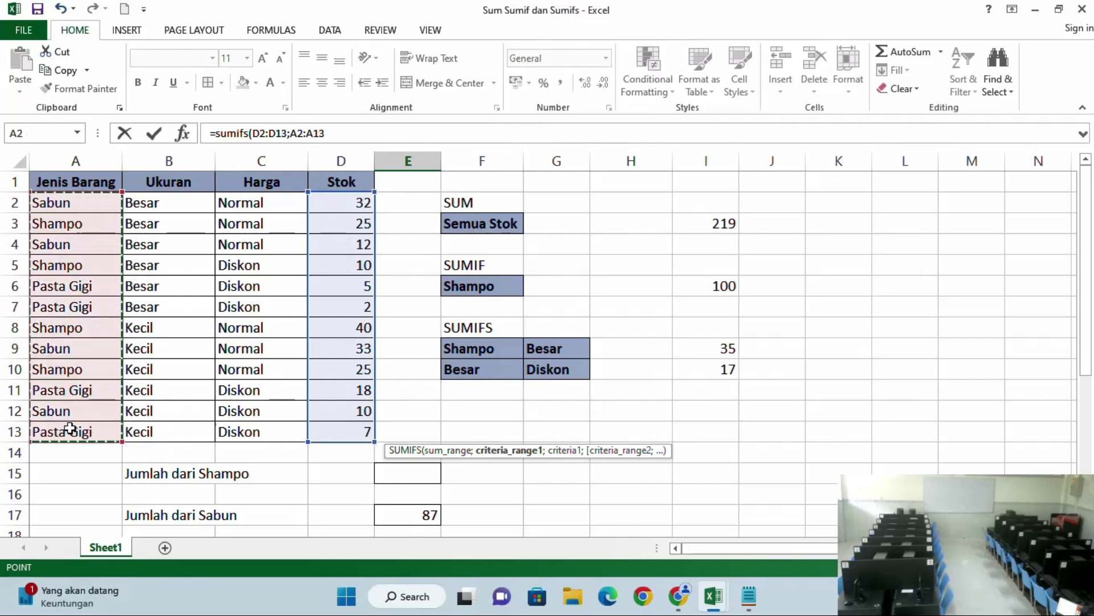
pyautogui.scroll(-1, 469, 416)
pyautogui.scroll(-3, 470, 416)
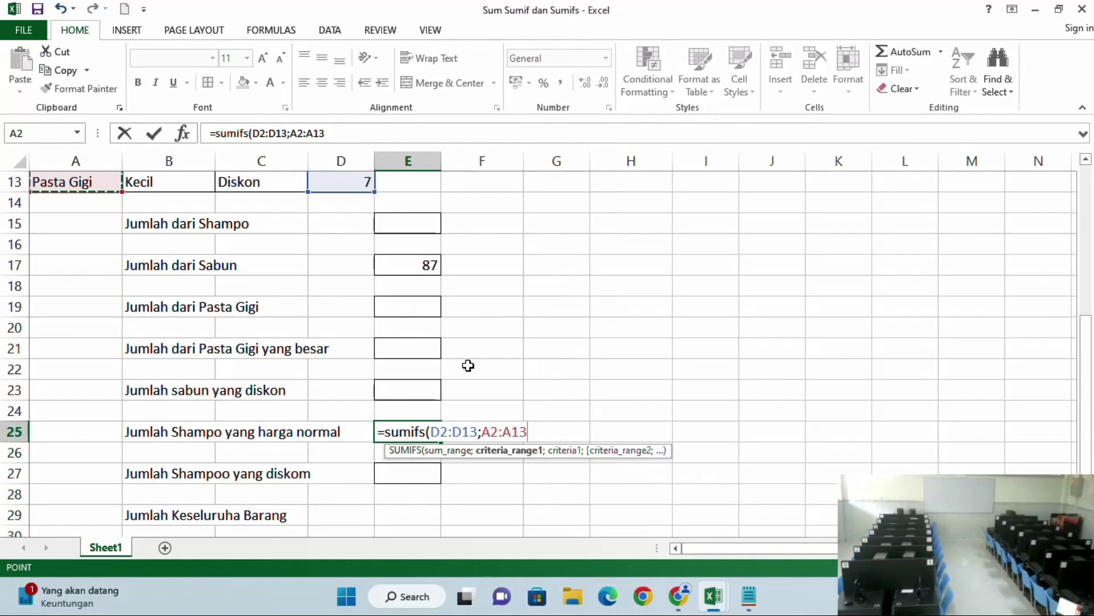
pyautogui.write(';"s')
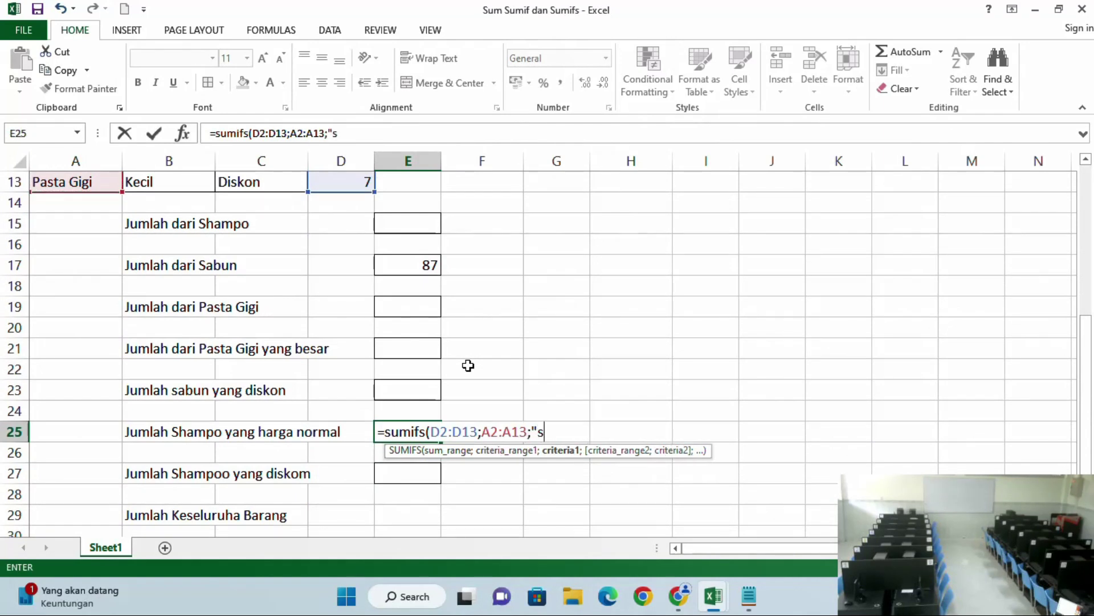
pyautogui.write('hampo"')
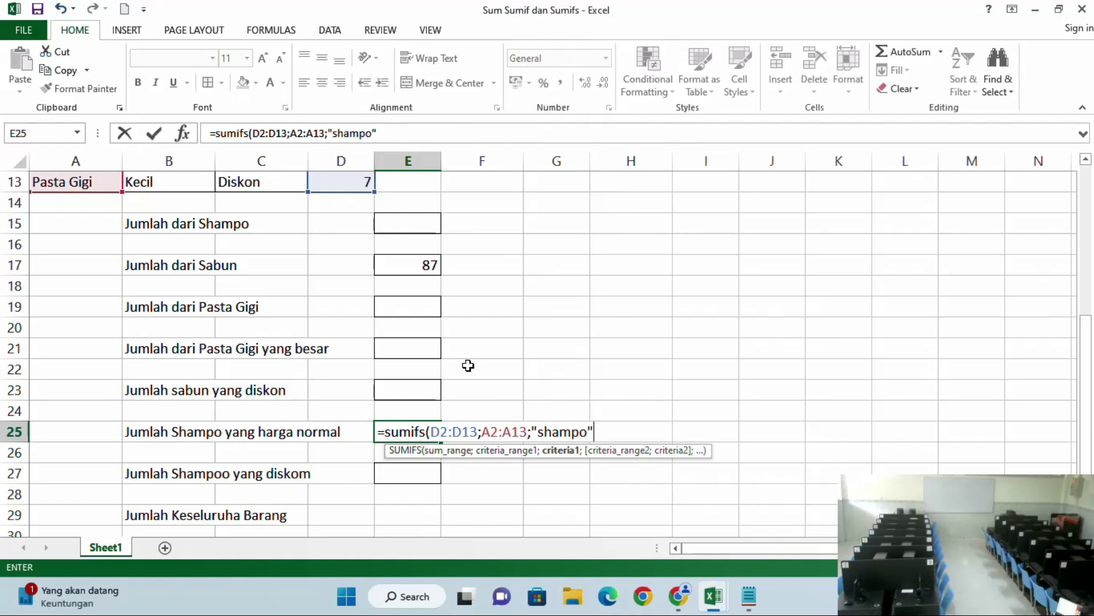
pyautogui.write(';')
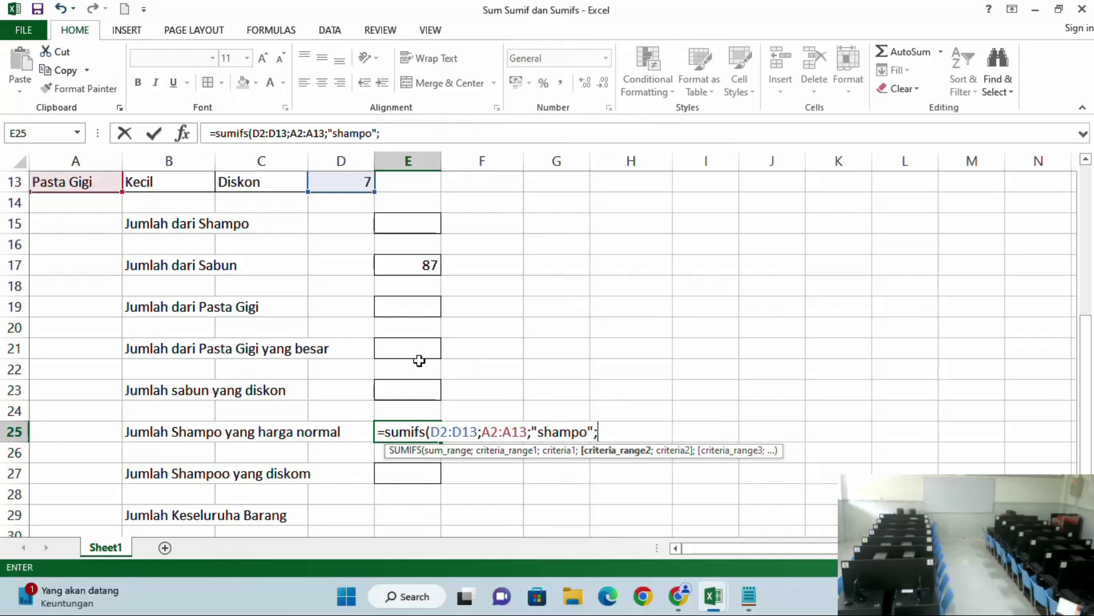
# Complete the SUMIFS formula in E25 with the Harga cells C2:C13 and "normal" as the second condition.
pyautogui.scroll(4, 311, 405)
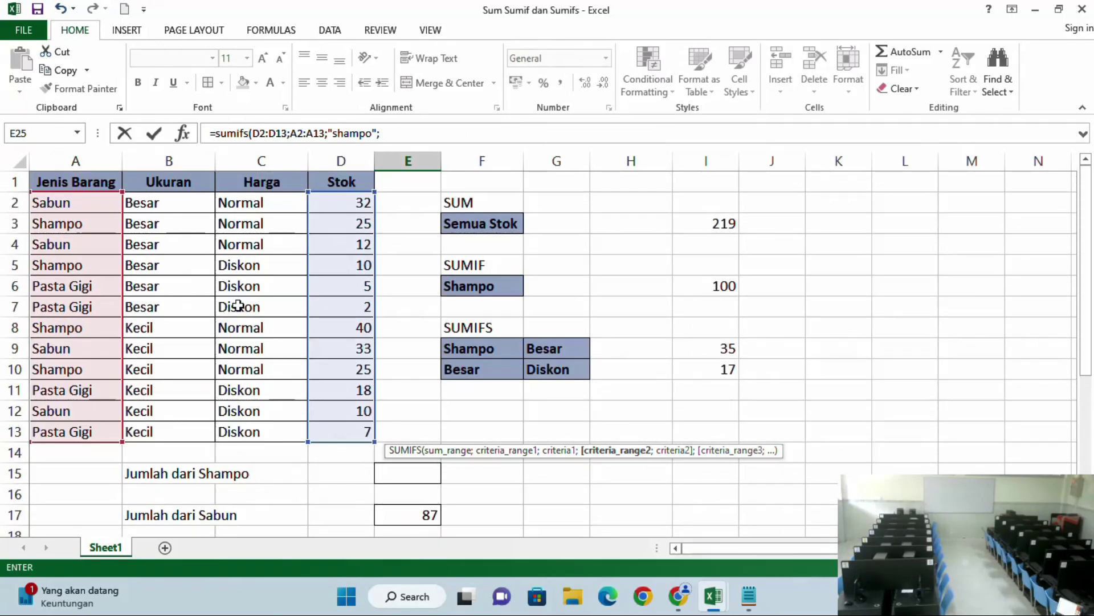
pyautogui.moveTo(253, 205); pyautogui.dragTo(259, 432)
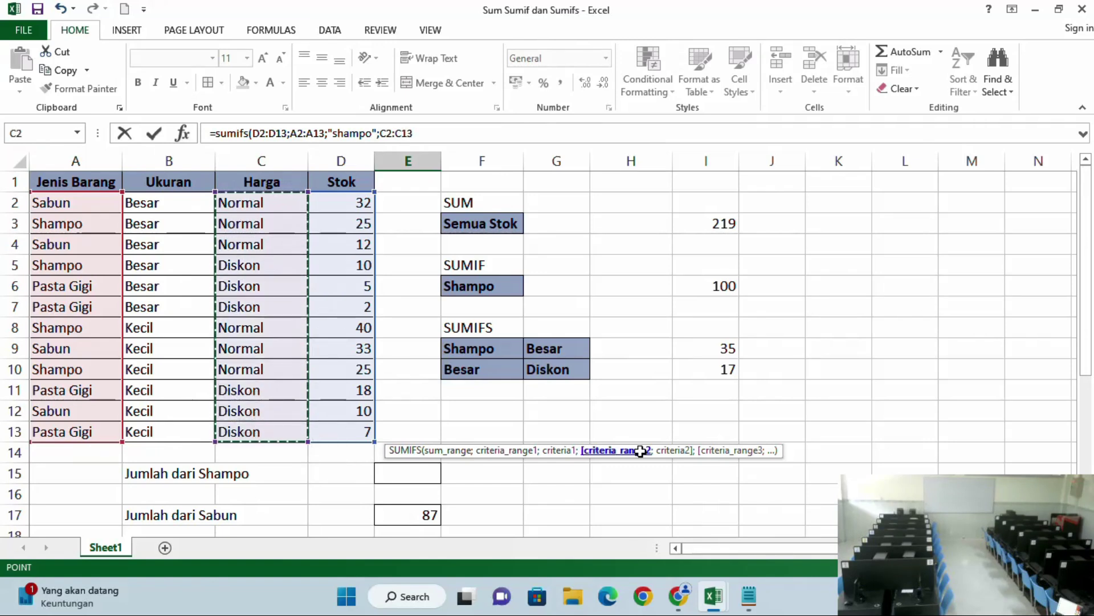
pyautogui.scroll(-5, 640, 451)
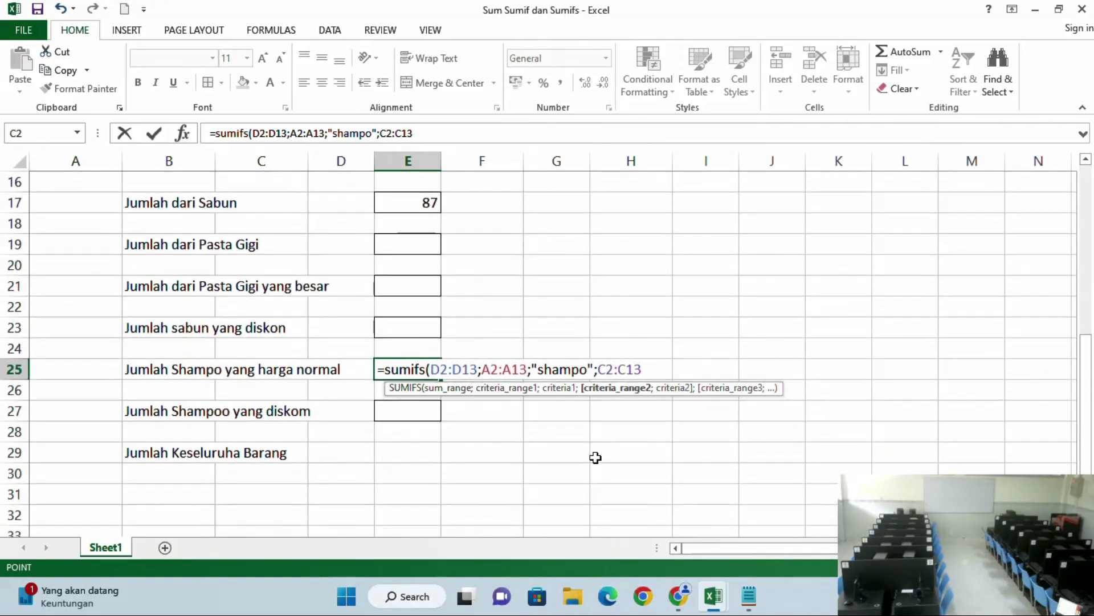
pyautogui.write(';')
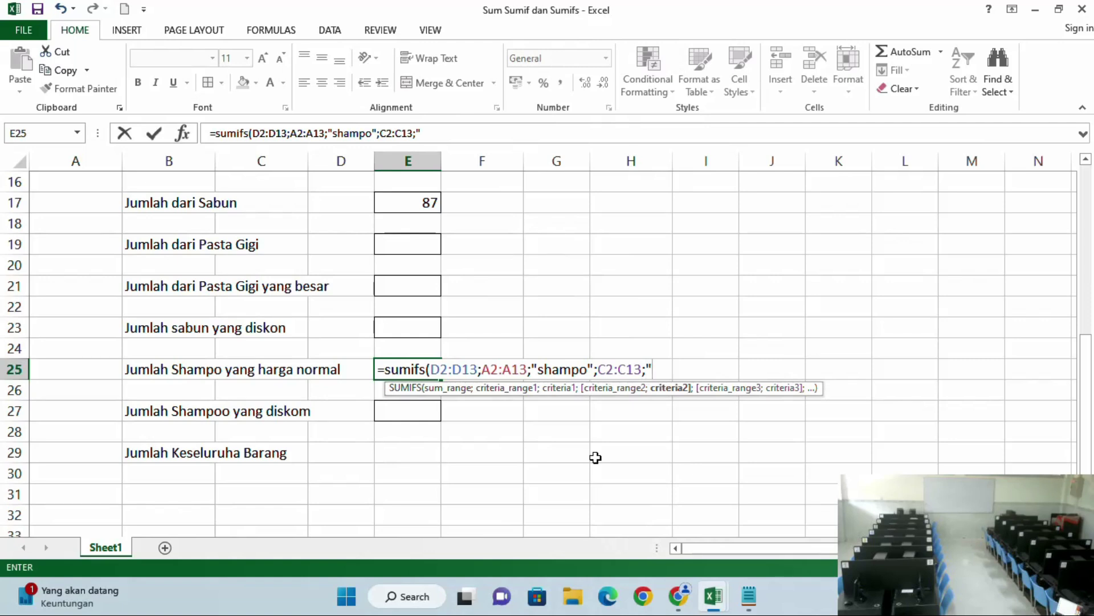
pyautogui.write('"normal"')
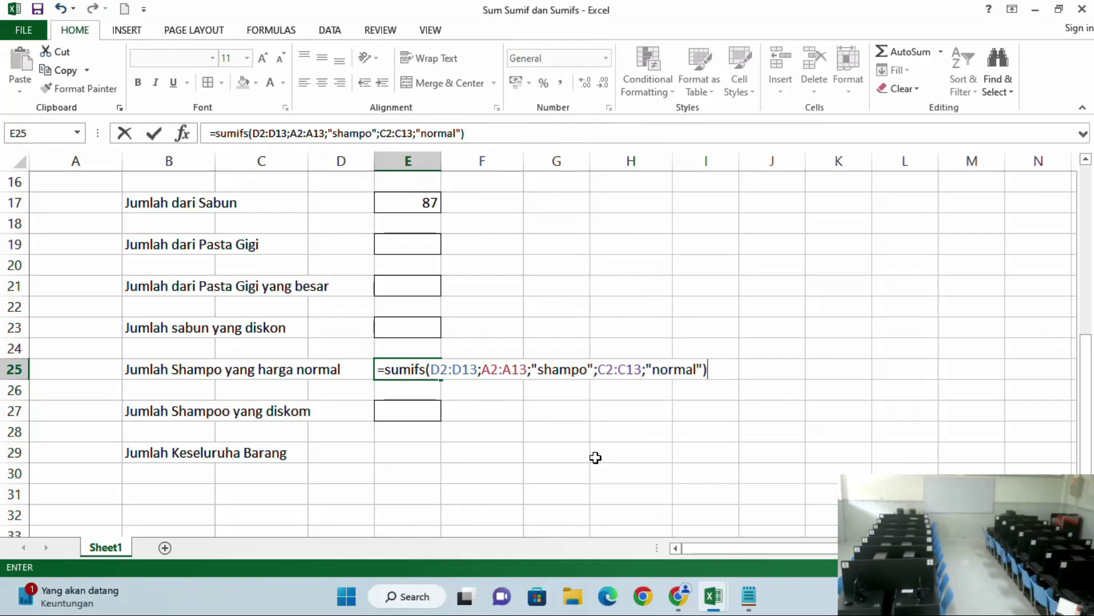
pyautogui.press('Return')
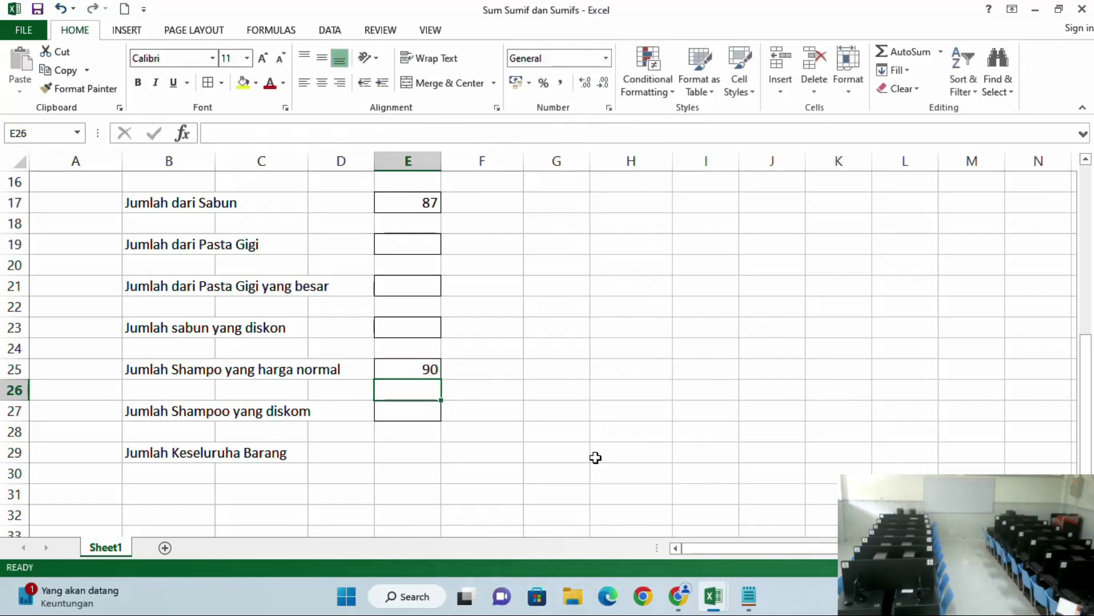
# Review the SUMIFS formula in E25 against the stock table and read the exercise labels in rows 15 to 23.
pyautogui.click(299, 373)
pyautogui.click(407, 371)
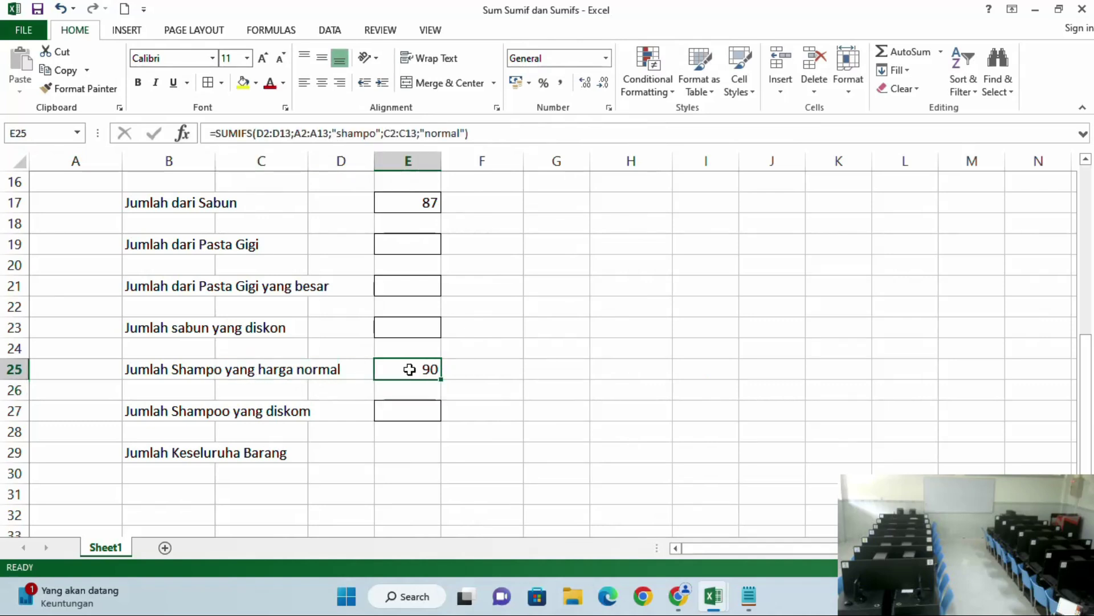
pyautogui.scroll(5, 410, 370)
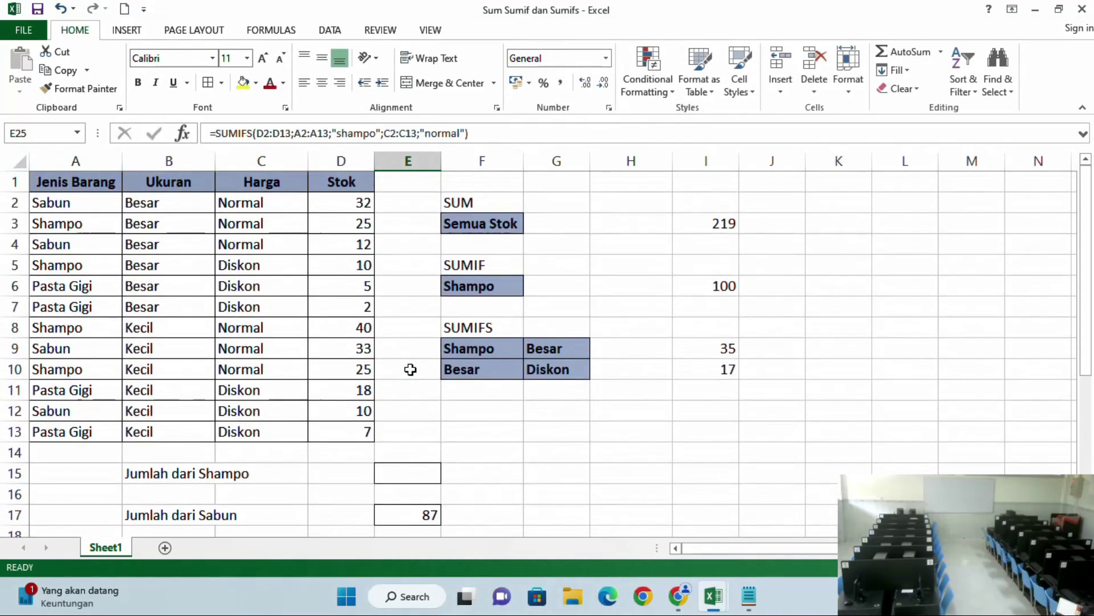
pyautogui.scroll(-4, 411, 369)
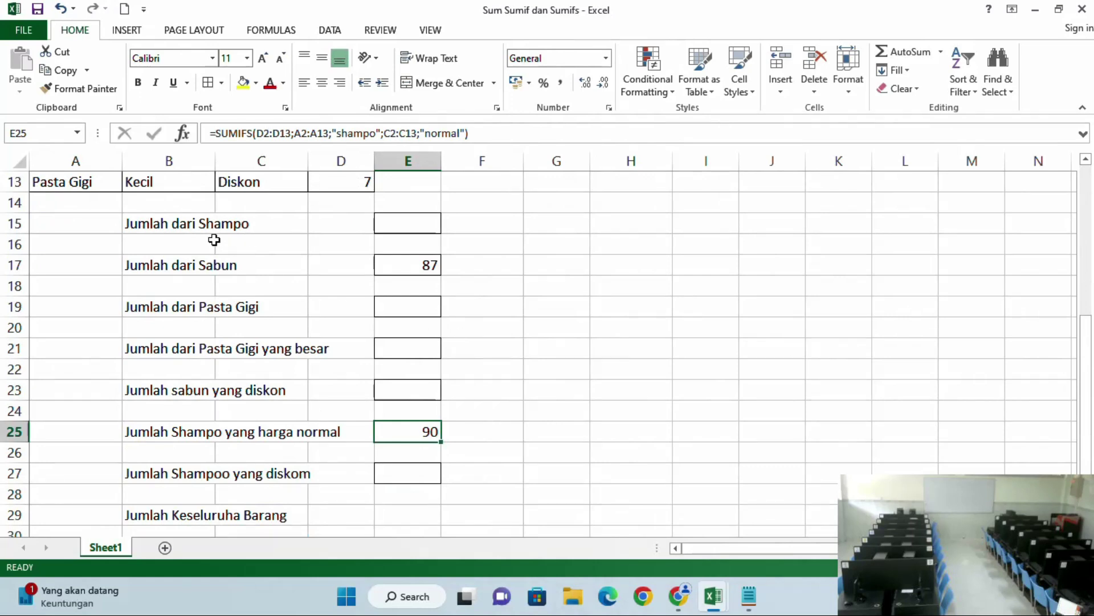
pyautogui.click(194, 226)
pyautogui.click(188, 312)
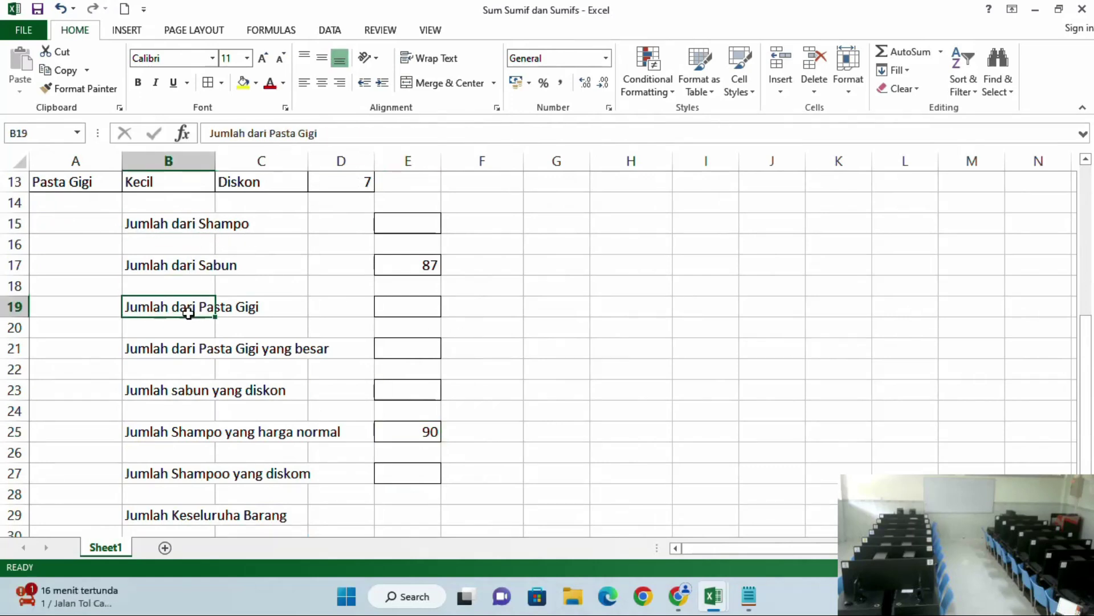
pyautogui.click(192, 350)
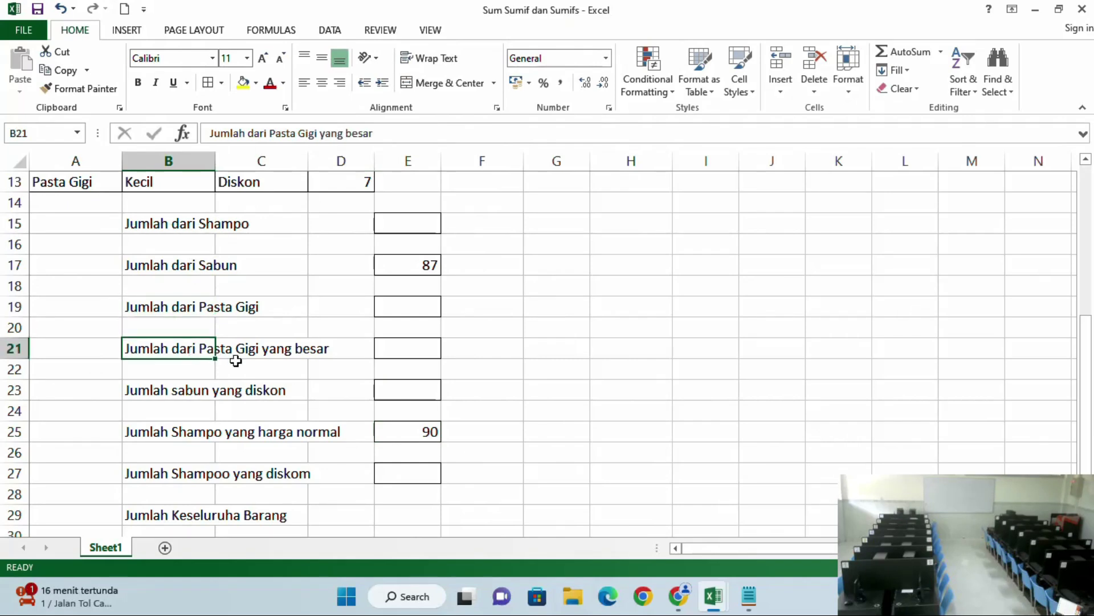
pyautogui.click(259, 357)
pyautogui.scroll(-1, 259, 356)
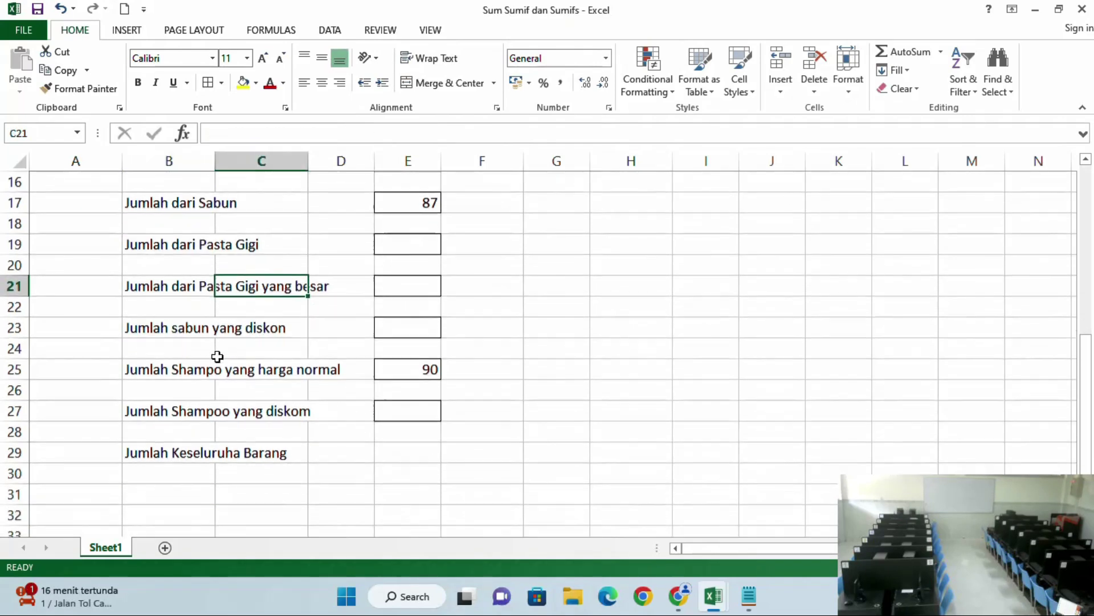
pyautogui.click(198, 337)
# Correct the misspelled last word of the label in B27 so it reads "Jumlah Shampoo yang diskon".
pyautogui.click(205, 414)
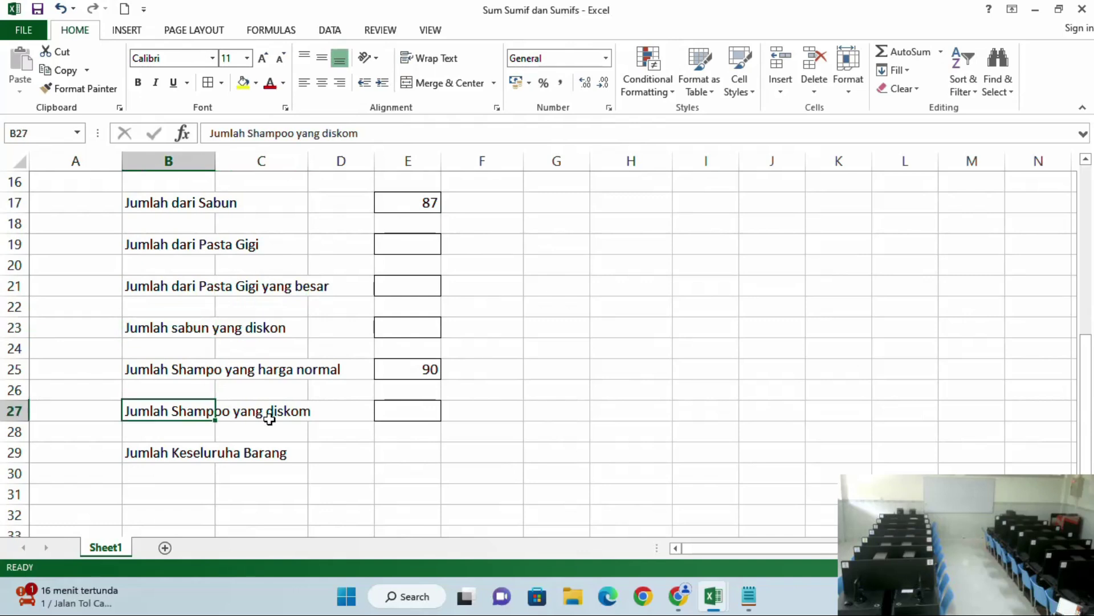
pyautogui.doubleClick(304, 414)
pyautogui.click(163, 406)
pyautogui.click(377, 134)
pyautogui.press('BackSpace')
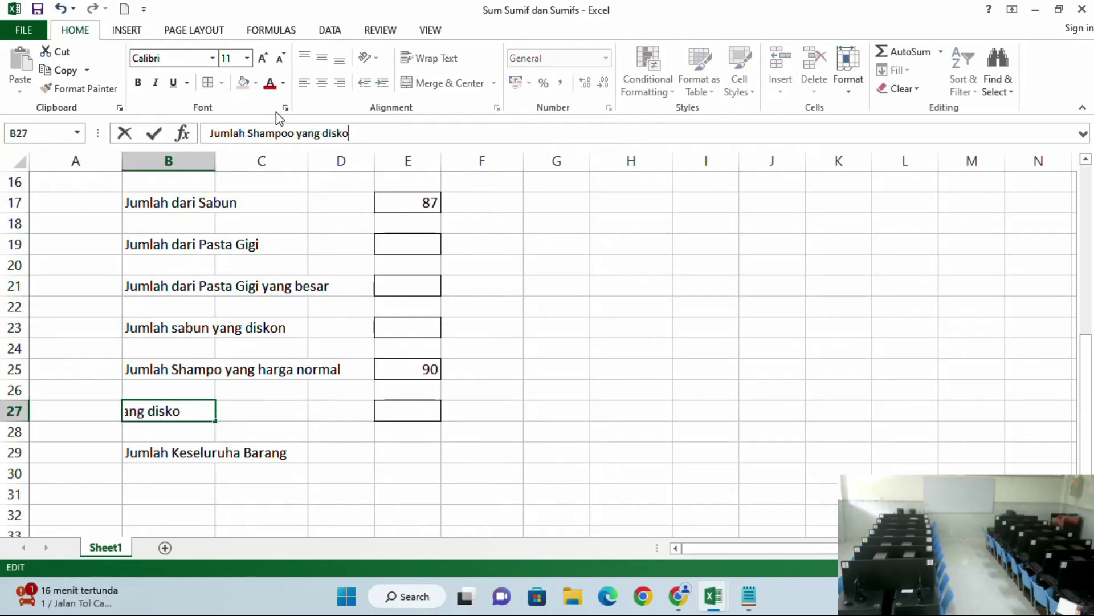
pyautogui.write('n')
pyautogui.click(516, 314)
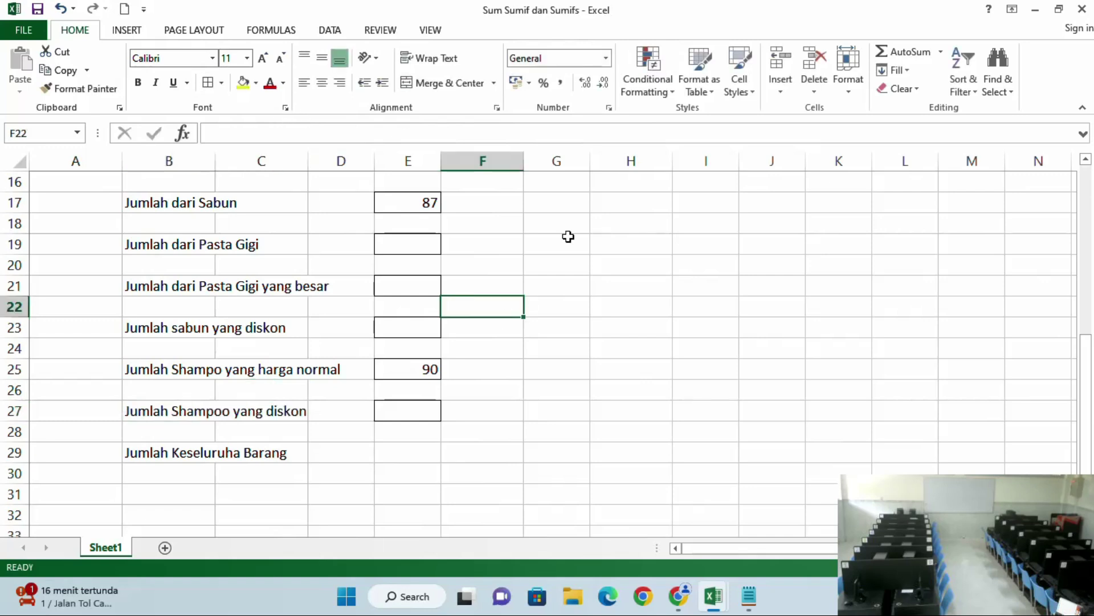
pyautogui.scroll(5, 437, 312)
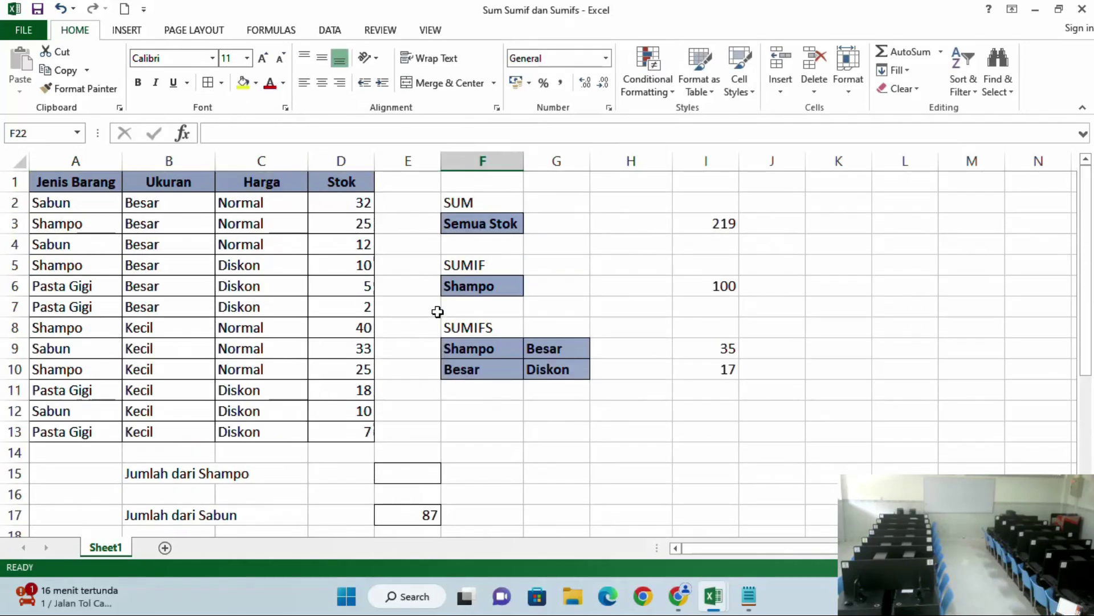
pyautogui.scroll(-5, 437, 312)
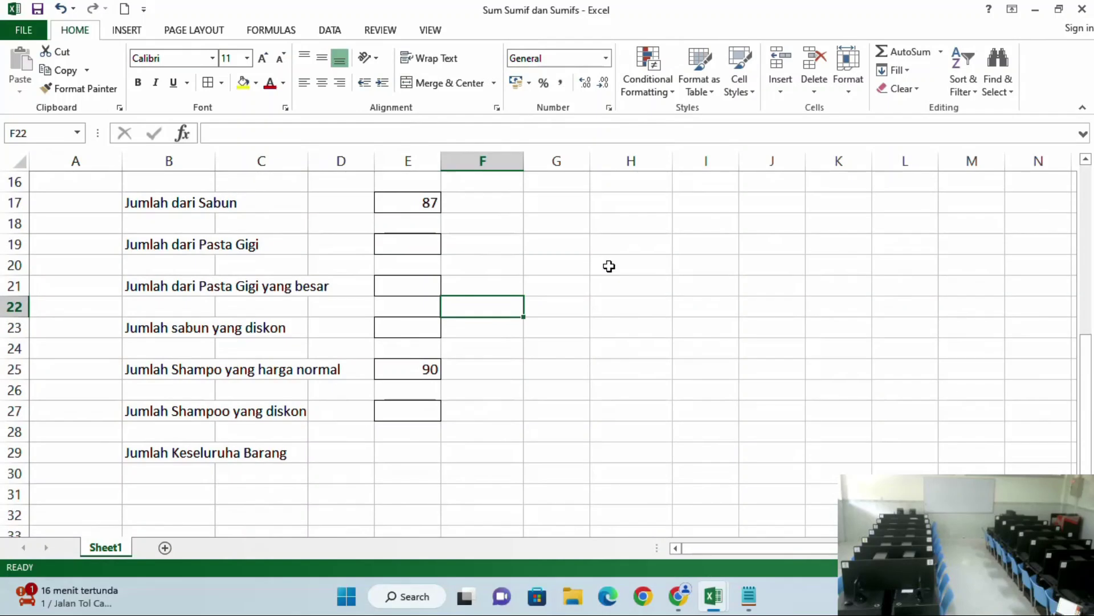
pyautogui.click(607, 264)
pyautogui.click(602, 309)
pyautogui.write('=')
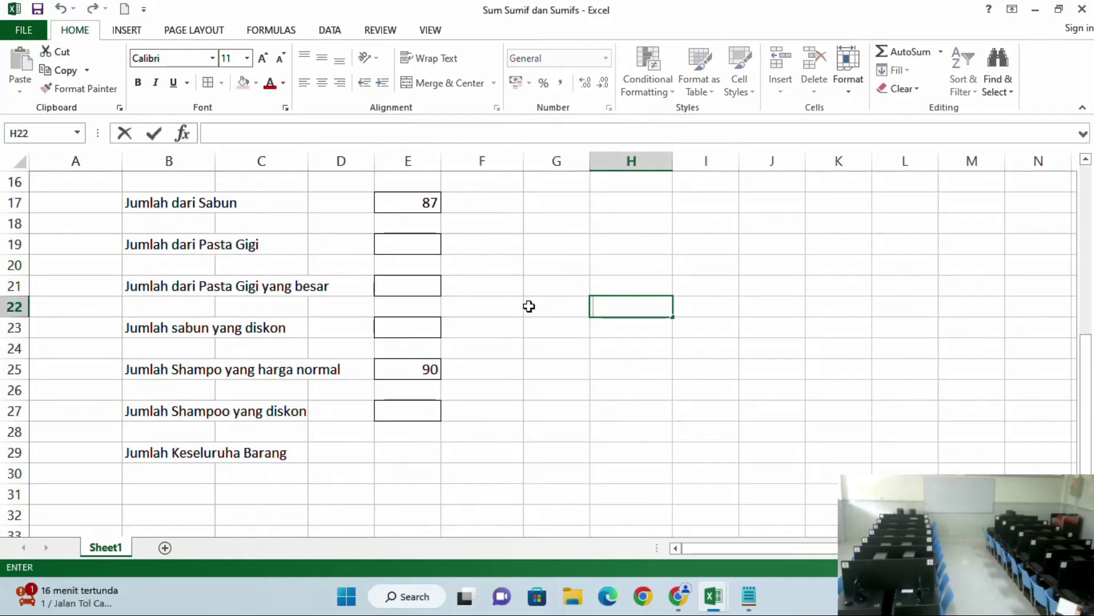
pyautogui.write('if')
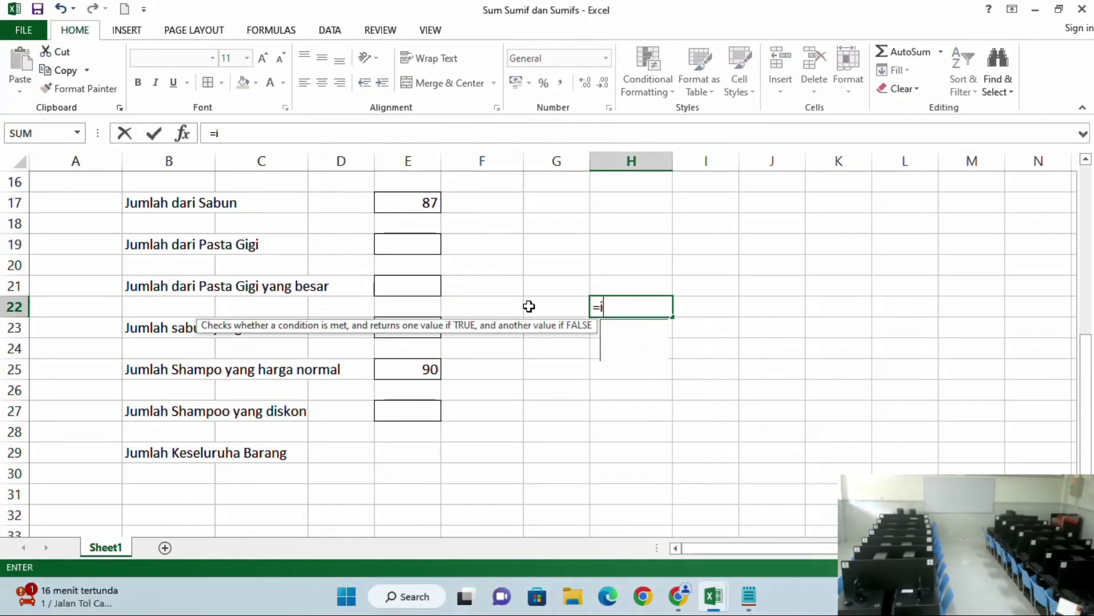
pyautogui.press('BackSpace')
pyautogui.press('BackSpace')
pyautogui.write('s')
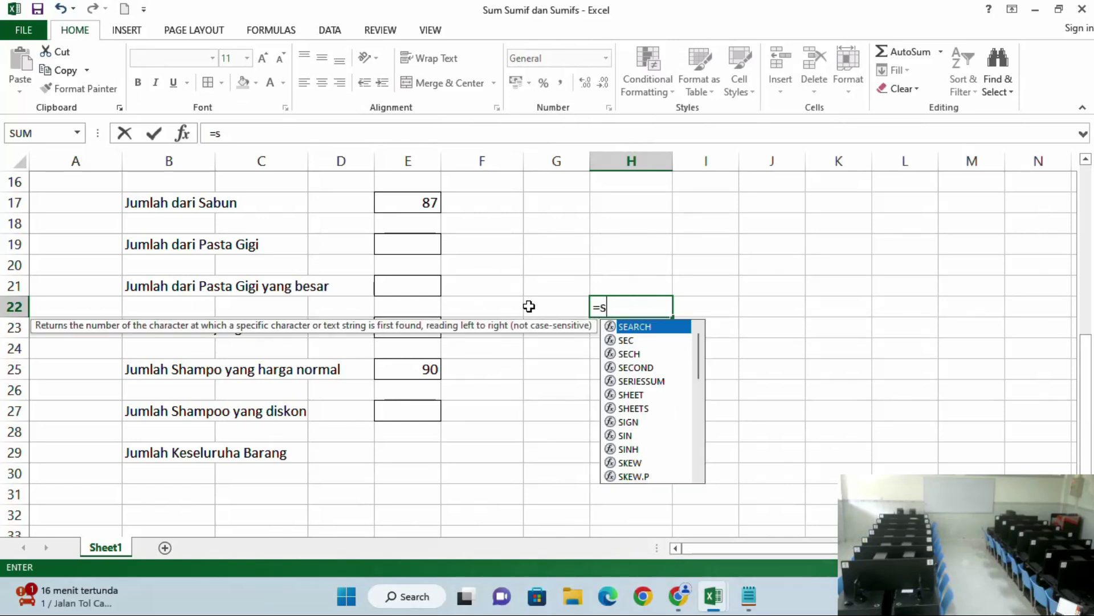
pyautogui.write('umif')
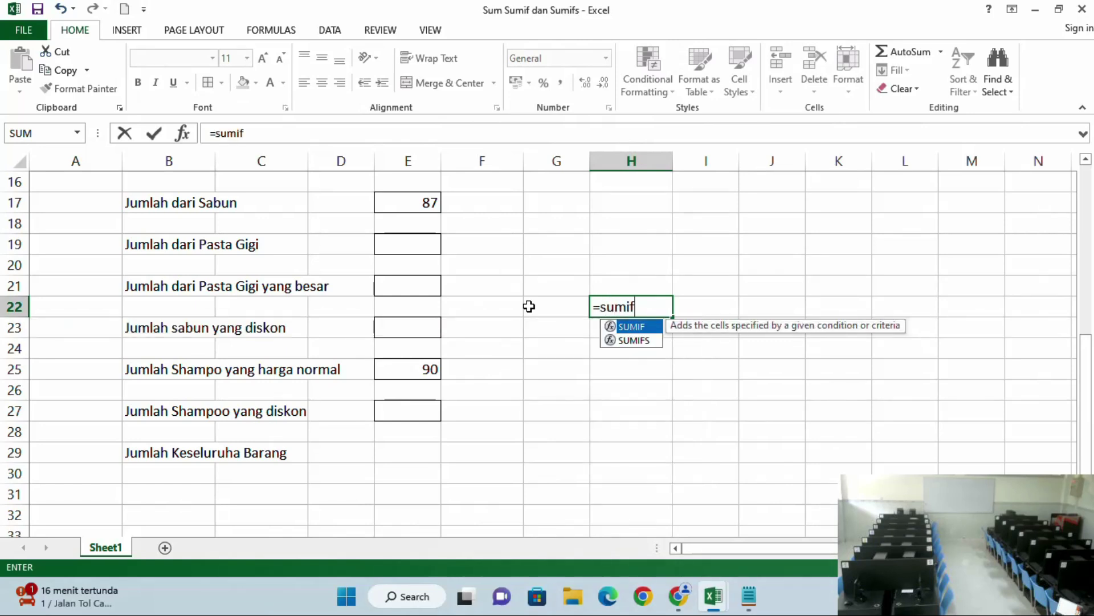
pyautogui.write('(')
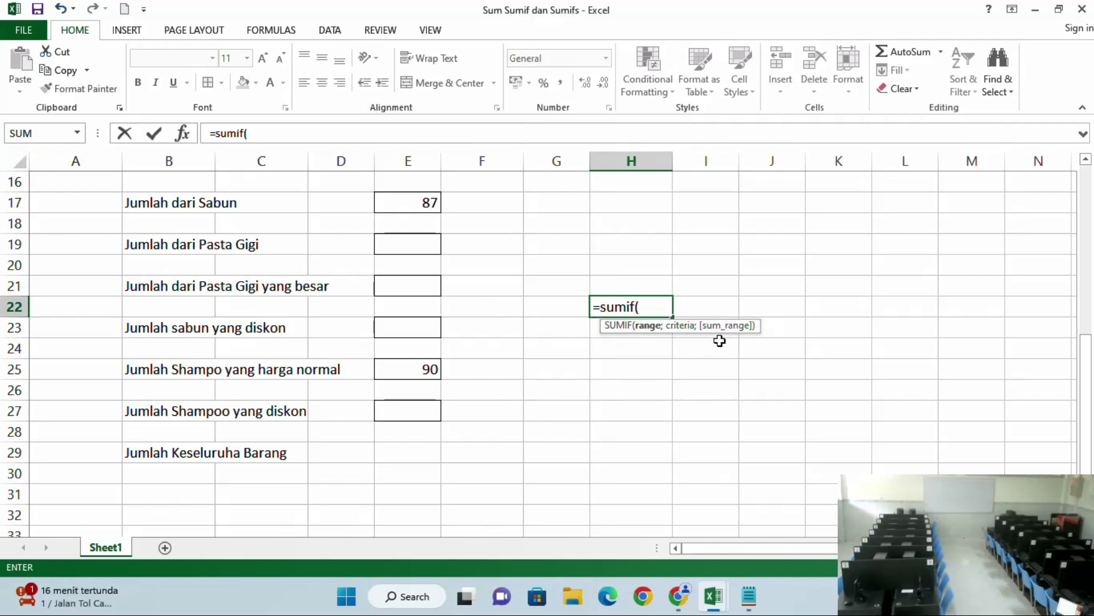
pyautogui.scroll(5, 502, 319)
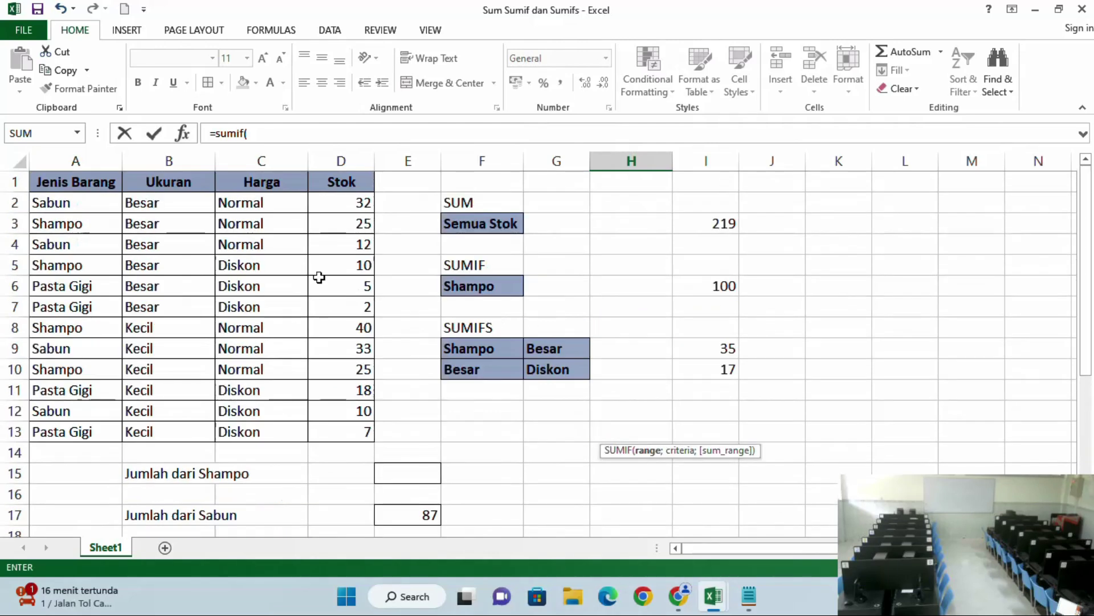
pyautogui.scroll(-4, 650, 410)
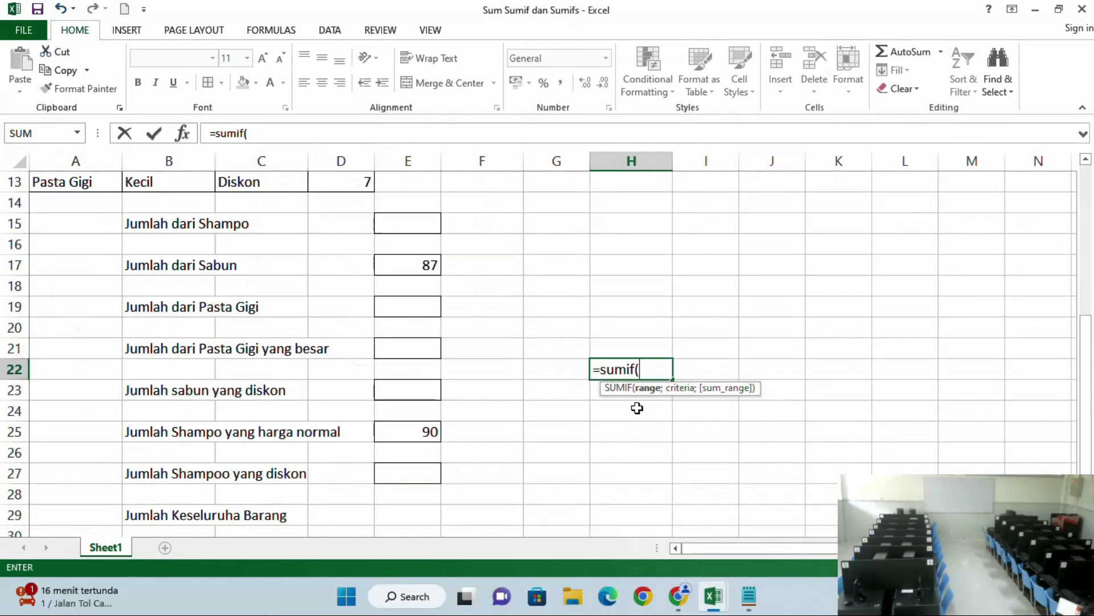
pyautogui.moveTo(640, 370); pyautogui.dragTo(548, 377)
pyautogui.press('Escape')
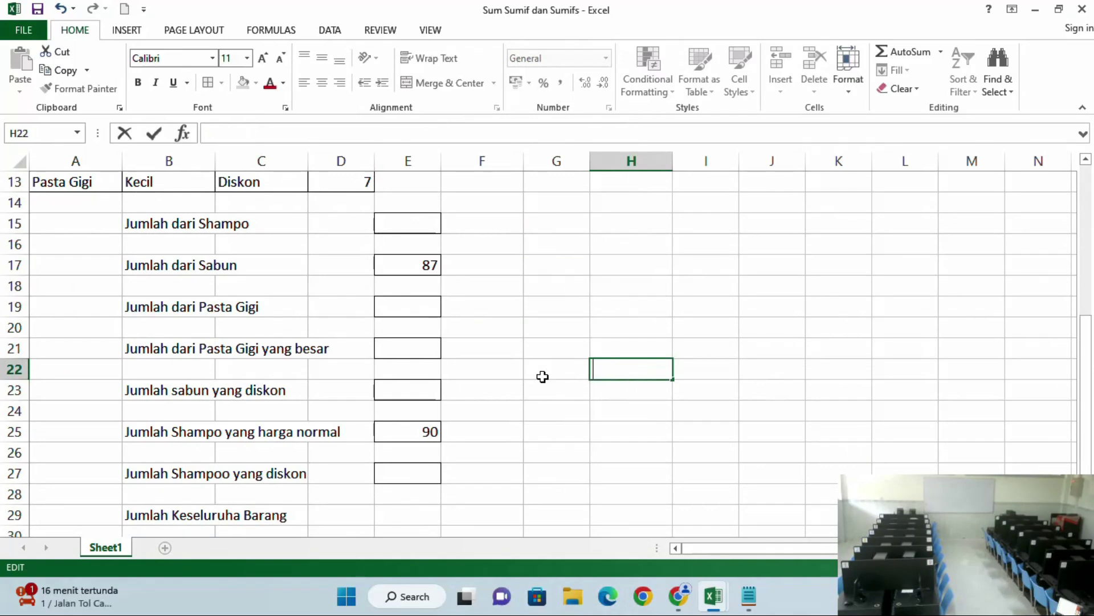
pyautogui.click(493, 374)
# Compare the exercise labels in rows 15 to 23 with the SUMIF and SUMIFS examples beside the stock table.
pyautogui.click(231, 313)
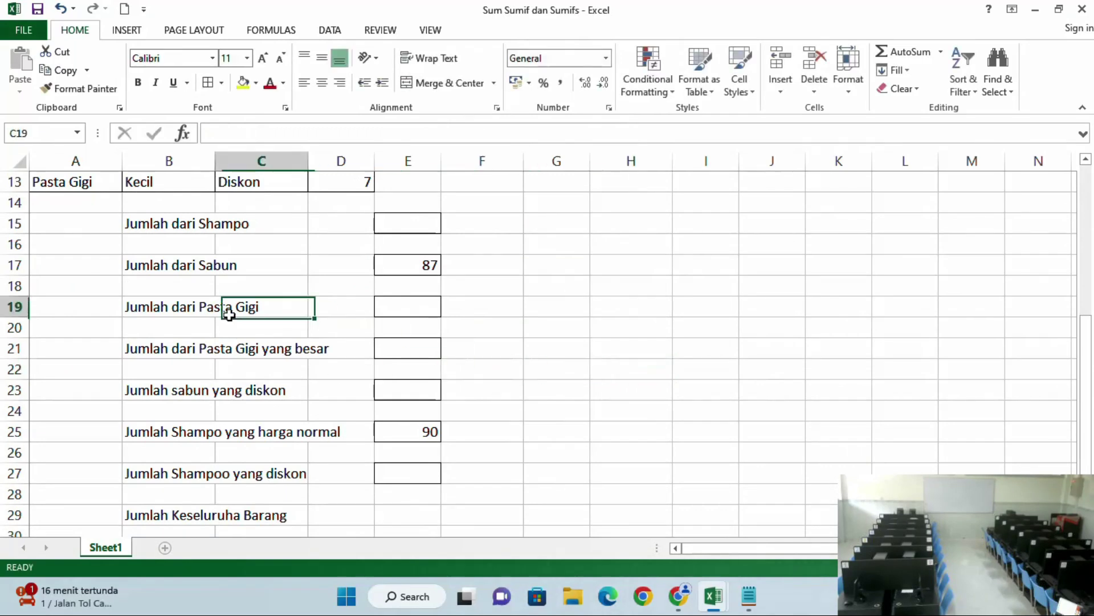
pyautogui.click(195, 265)
pyautogui.click(192, 231)
pyautogui.click(199, 332)
pyautogui.click(205, 365)
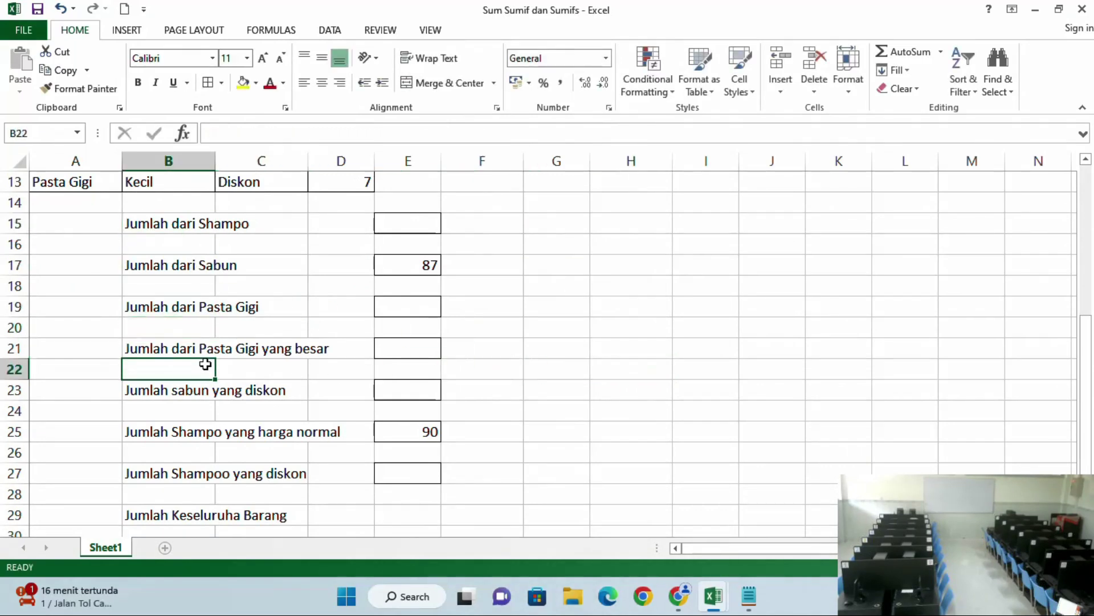
pyautogui.click(205, 393)
pyautogui.scroll(4, 271, 393)
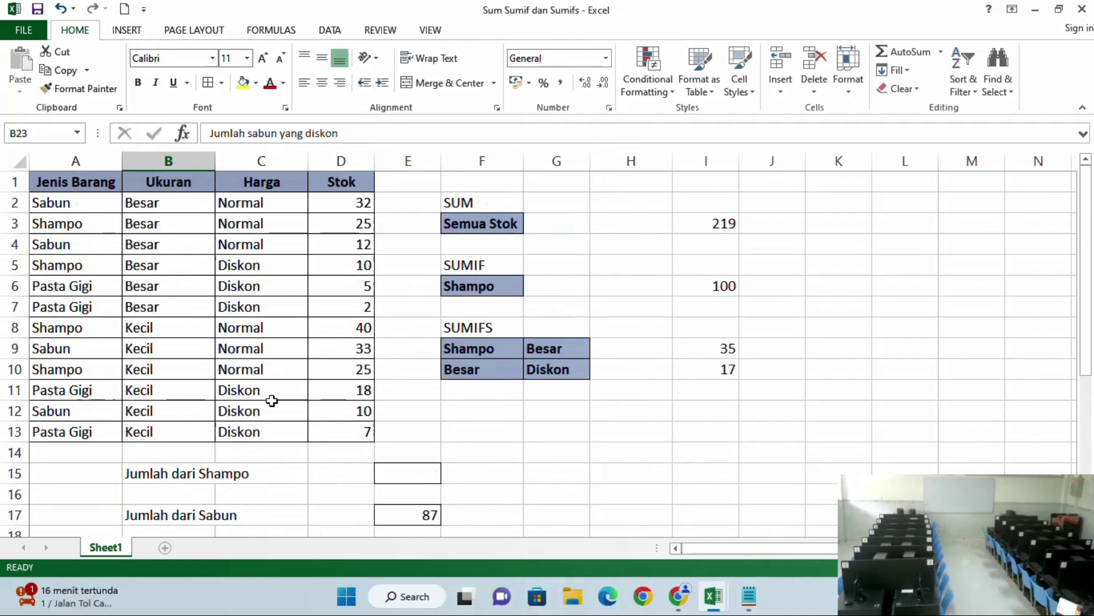
pyautogui.click(458, 265)
pyautogui.click(459, 326)
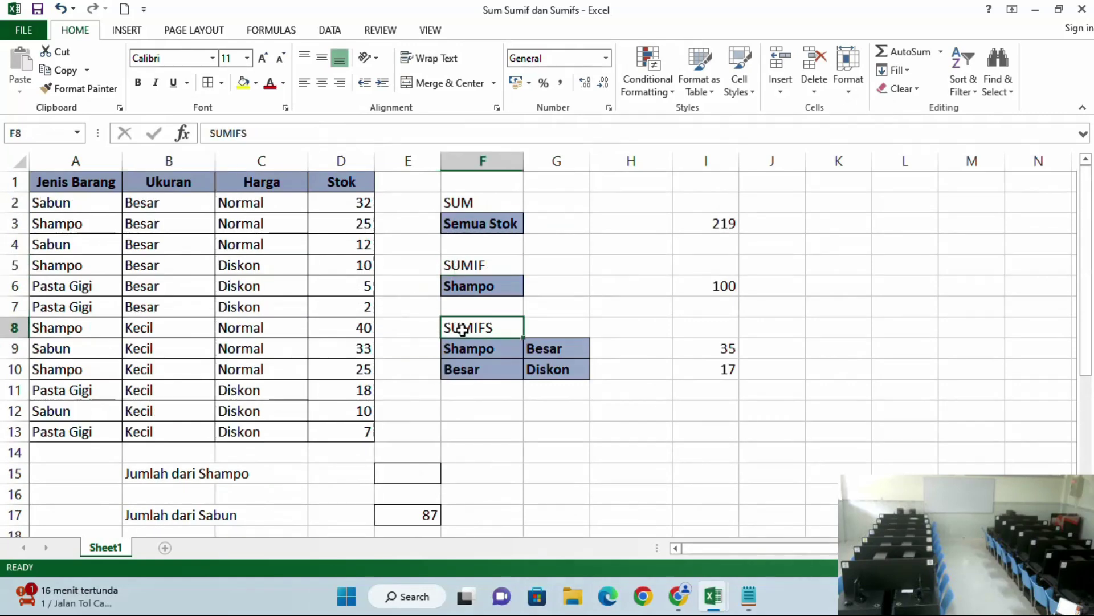